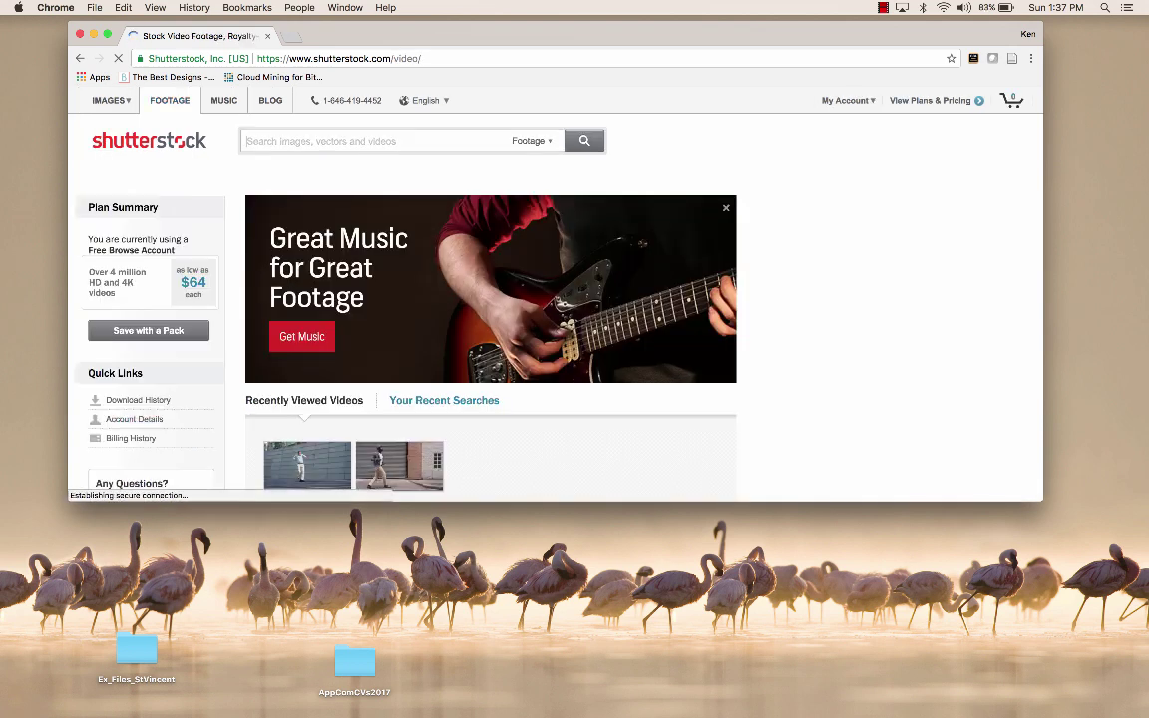
Step: Search Shutterstock's footage library for "male dancer"
{"action": "type", "text": "d"}
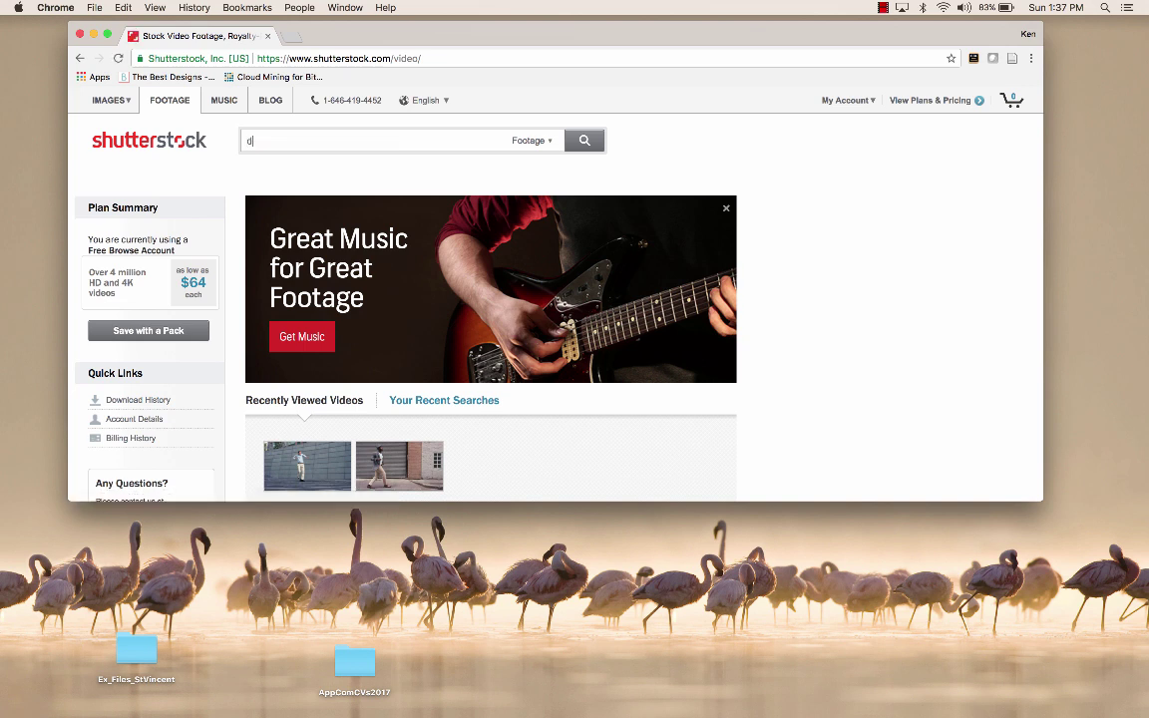
{"action": "key", "text": "BackSpace"}
{"action": "type", "text": "male dancer"}
{"action": "key", "text": "Return"}
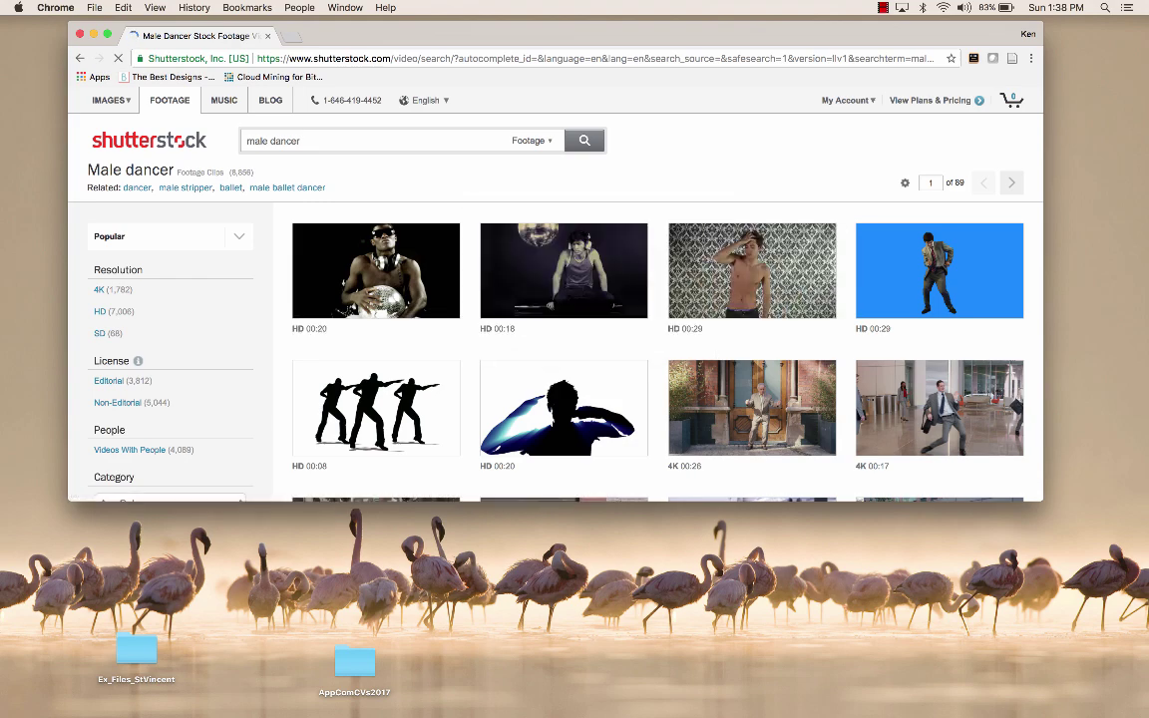
Step: Open the clip of the businessman dancing freestyle in the city, pause it and download its comp version
{"action": "scroll", "coordinate": [559, 299], "scroll_direction": "down", "scroll_amount": 5}
{"action": "scroll", "coordinate": [558, 299], "scroll_direction": "up", "scroll_amount": 2}
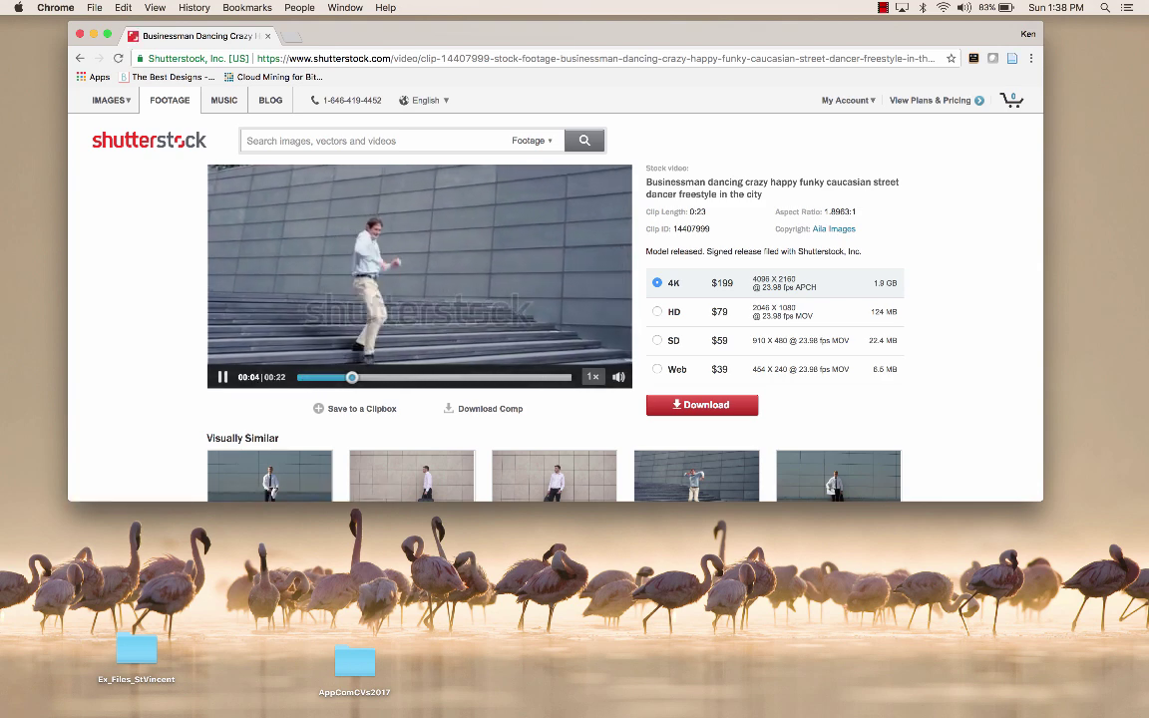
{"action": "key", "text": "space"}
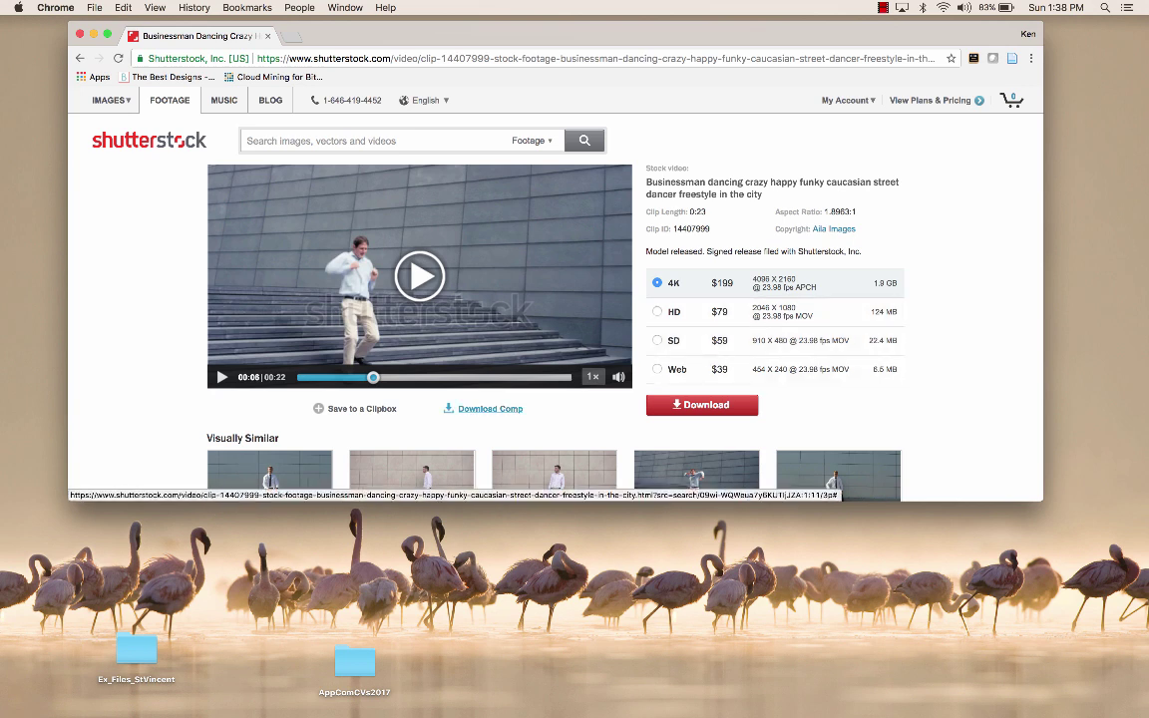
{"action": "left_click", "coordinate": [490, 408]}
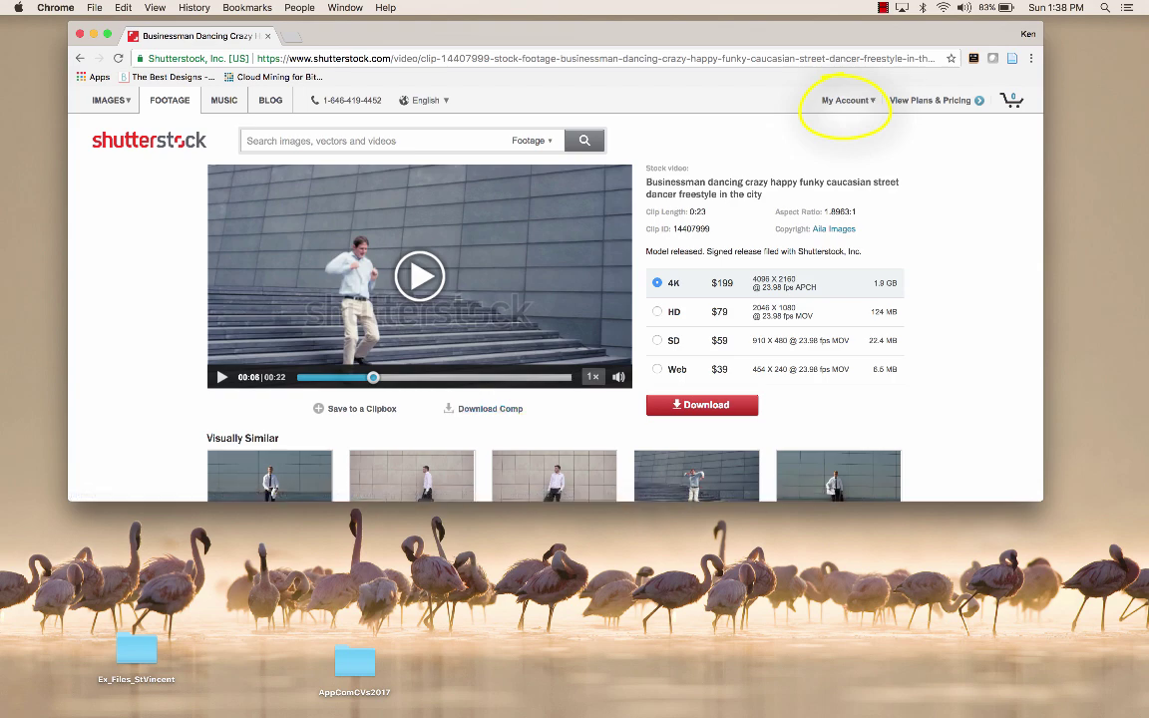
{"action": "left_click_drag", "start_coordinate": [658, 34], "coordinate": [874, 89]}
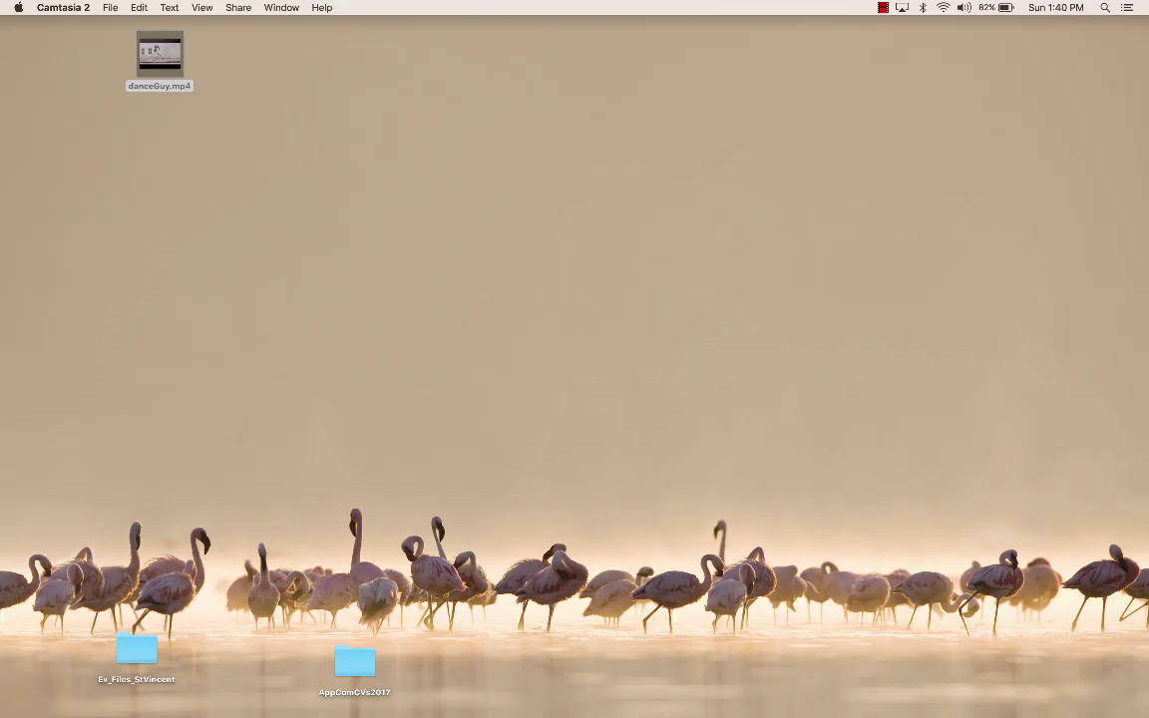
Step: Create a desktop folder named freezeFX, move danceGuy.mp4 into it and open the folder
{"action": "mouse_move", "coordinate": [158, 52]}
{"action": "left_click_drag", "start_coordinate": [158, 52], "coordinate": [154, 94]}
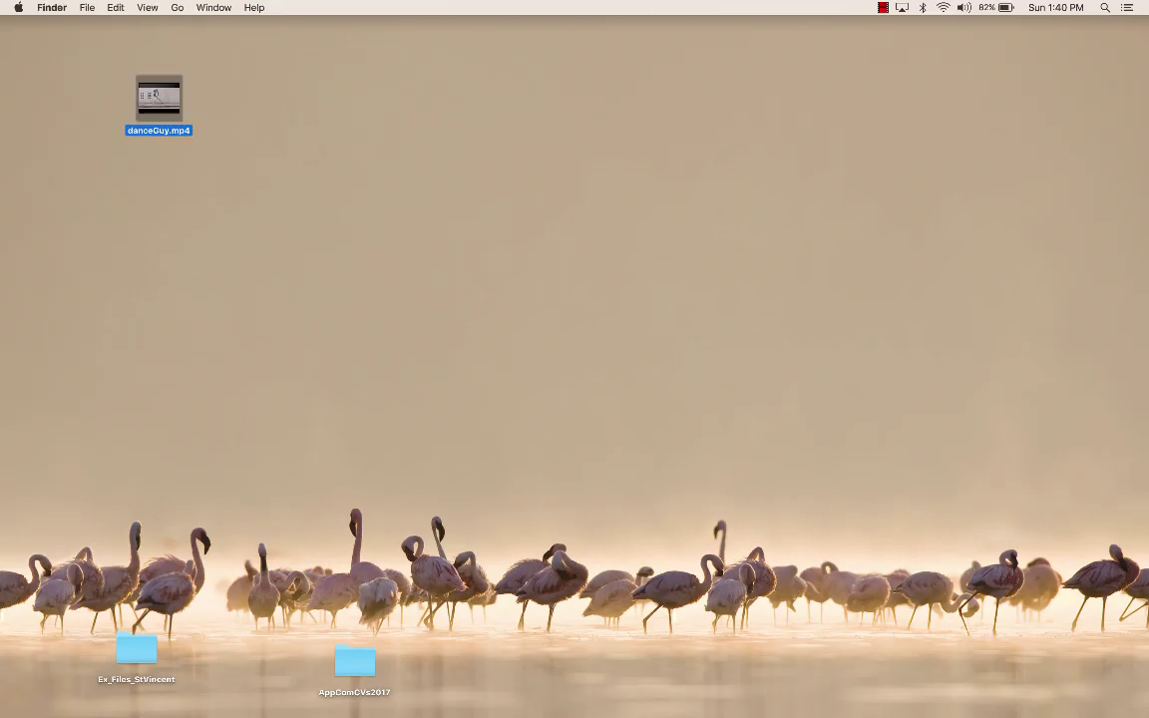
{"action": "right_click", "coordinate": [297, 107]}
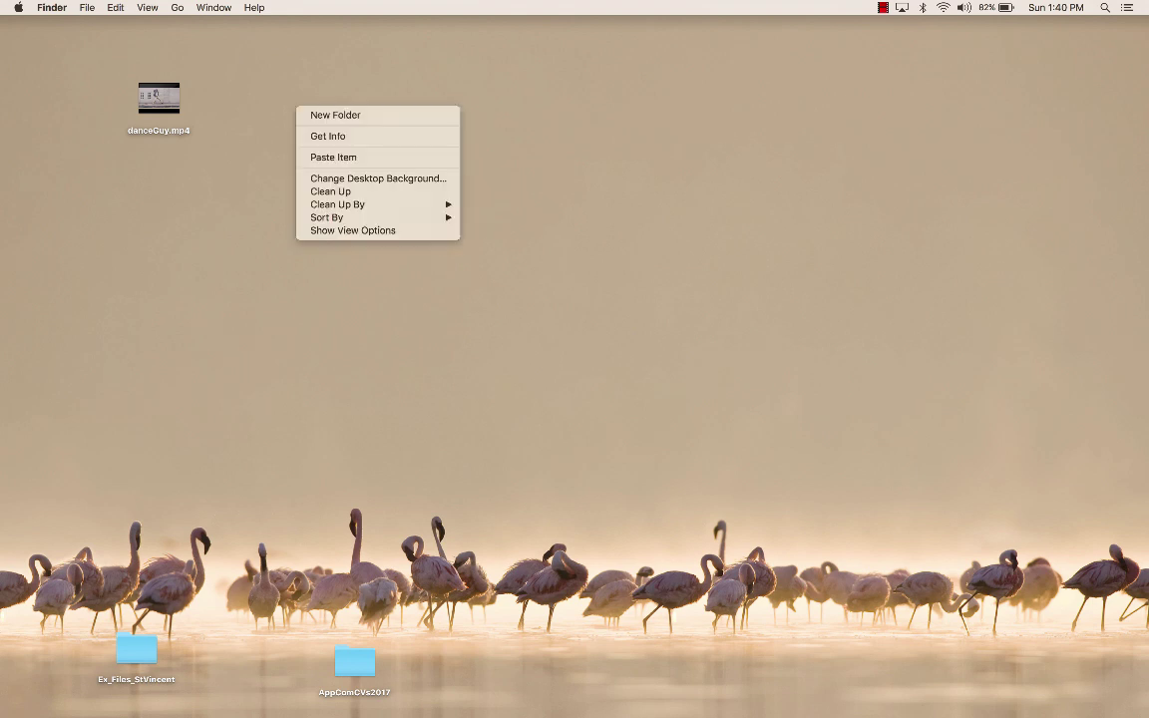
{"action": "left_click", "coordinate": [335, 115]}
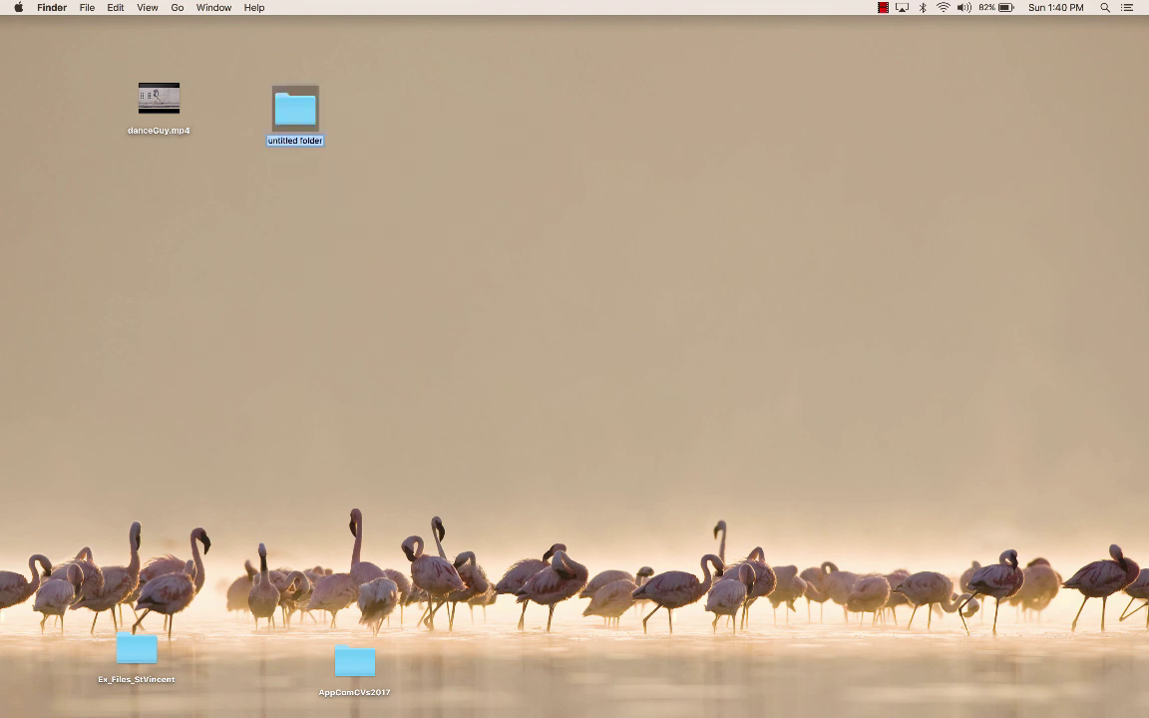
{"action": "type", "text": "freezeFX"}
{"action": "key", "text": "Return"}
{"action": "left_click_drag", "start_coordinate": [159, 100], "coordinate": [296, 110]}
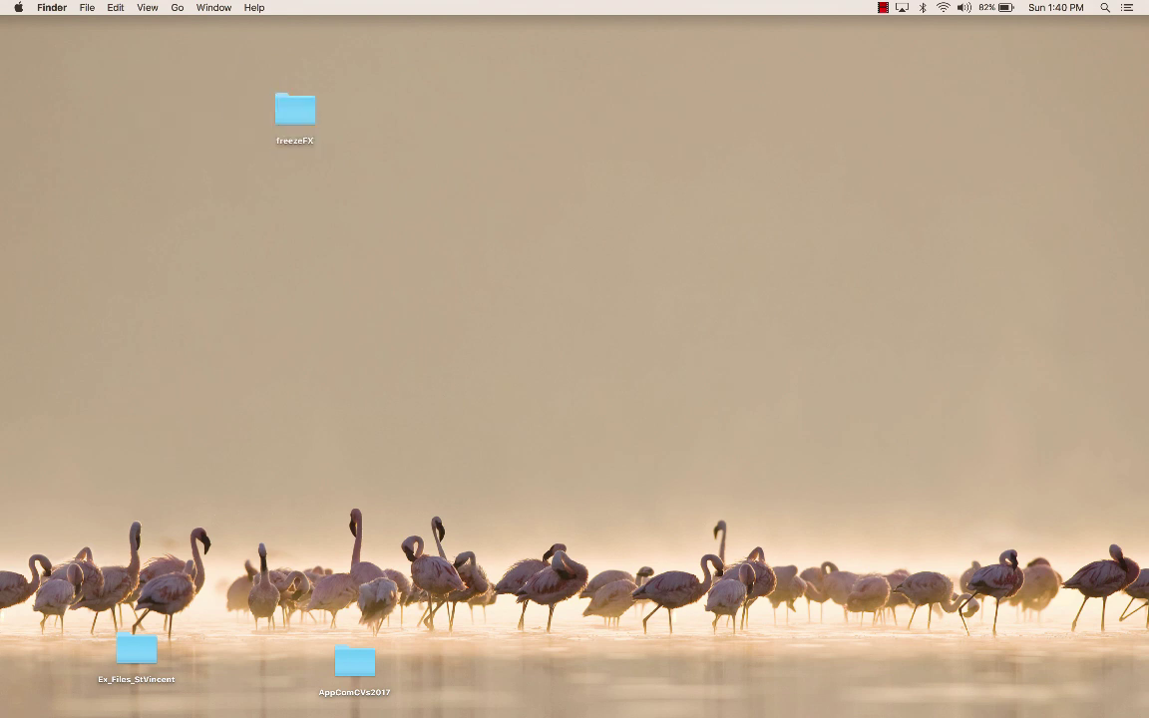
{"action": "double_click", "coordinate": [295, 110]}
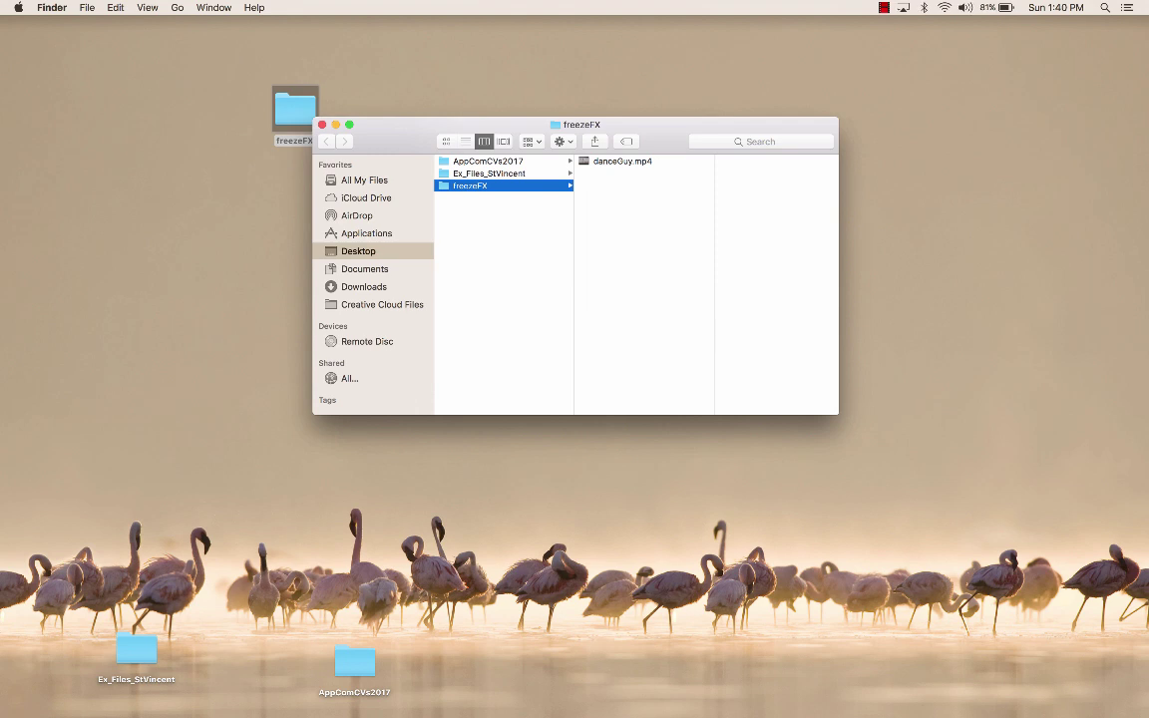
Step: Switch to After Effects and save the new project as "FreezeFX Project" in the desktop's freezeFX folder
{"action": "mouse_move", "coordinate": [10, 383]}
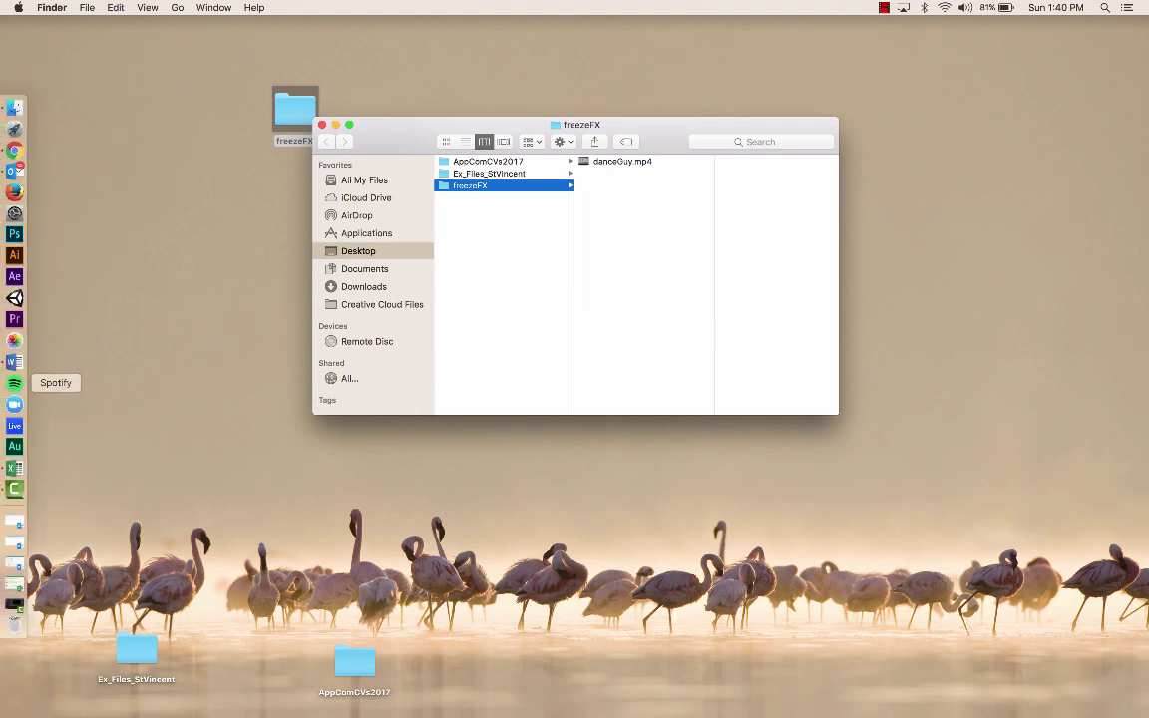
{"action": "left_click", "coordinate": [15, 276]}
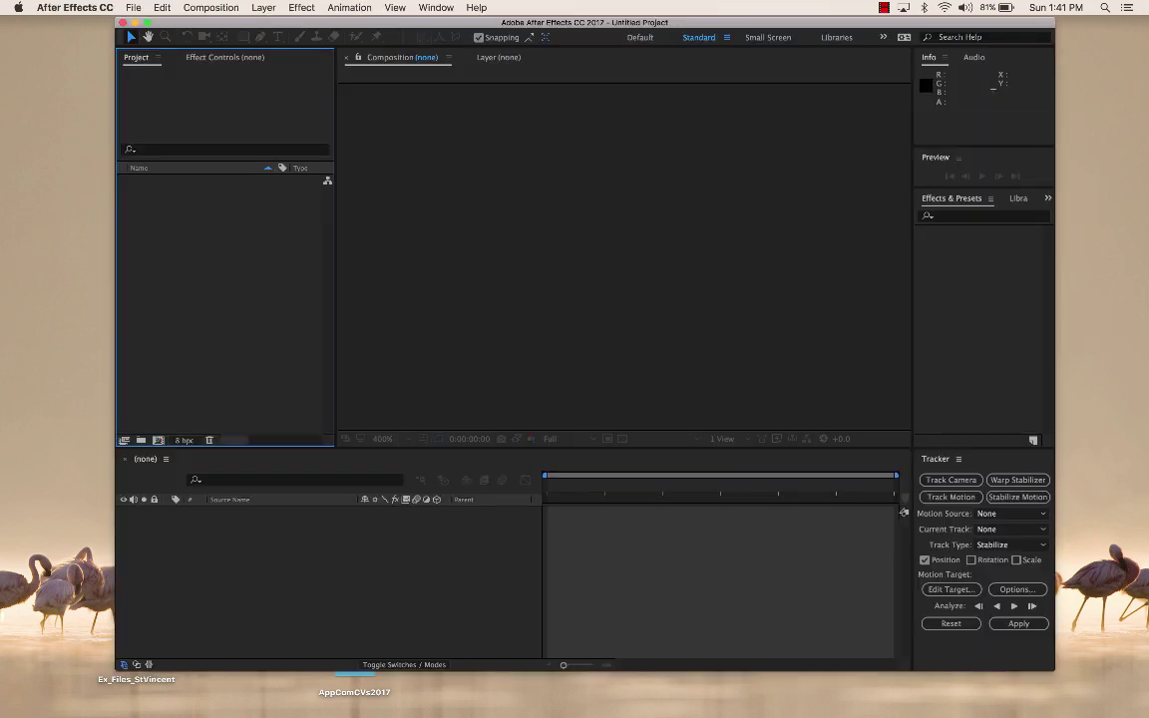
{"action": "left_click", "coordinate": [133, 8]}
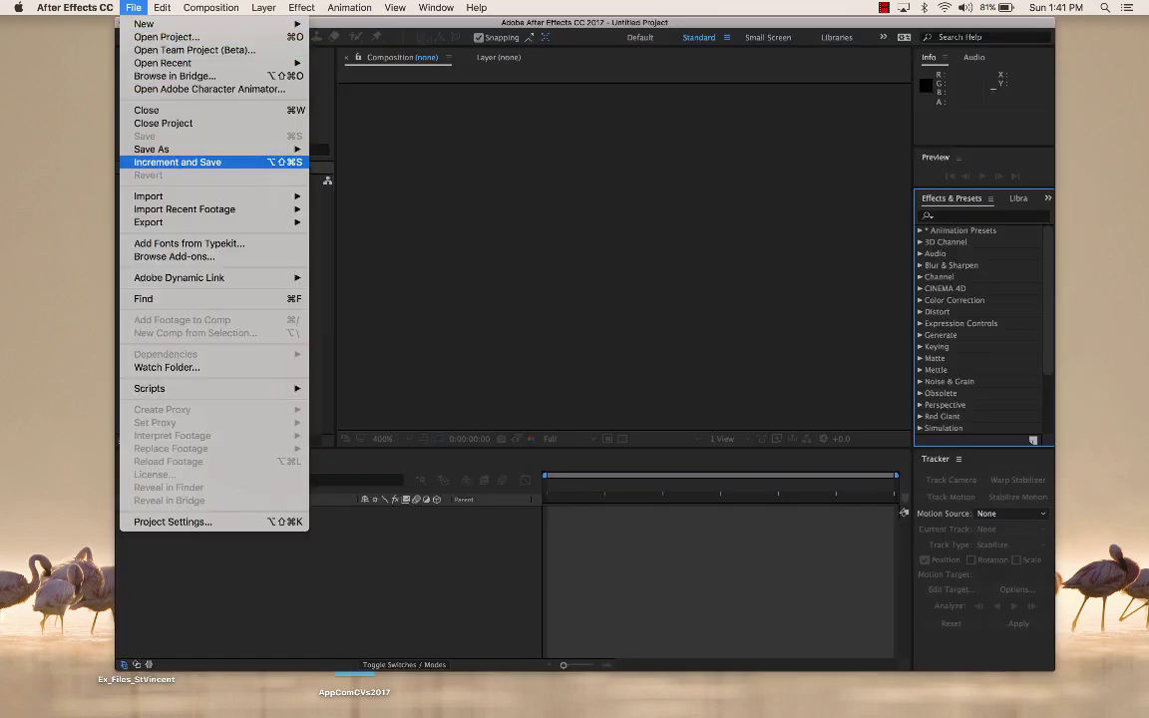
{"action": "mouse_move", "coordinate": [152, 149]}
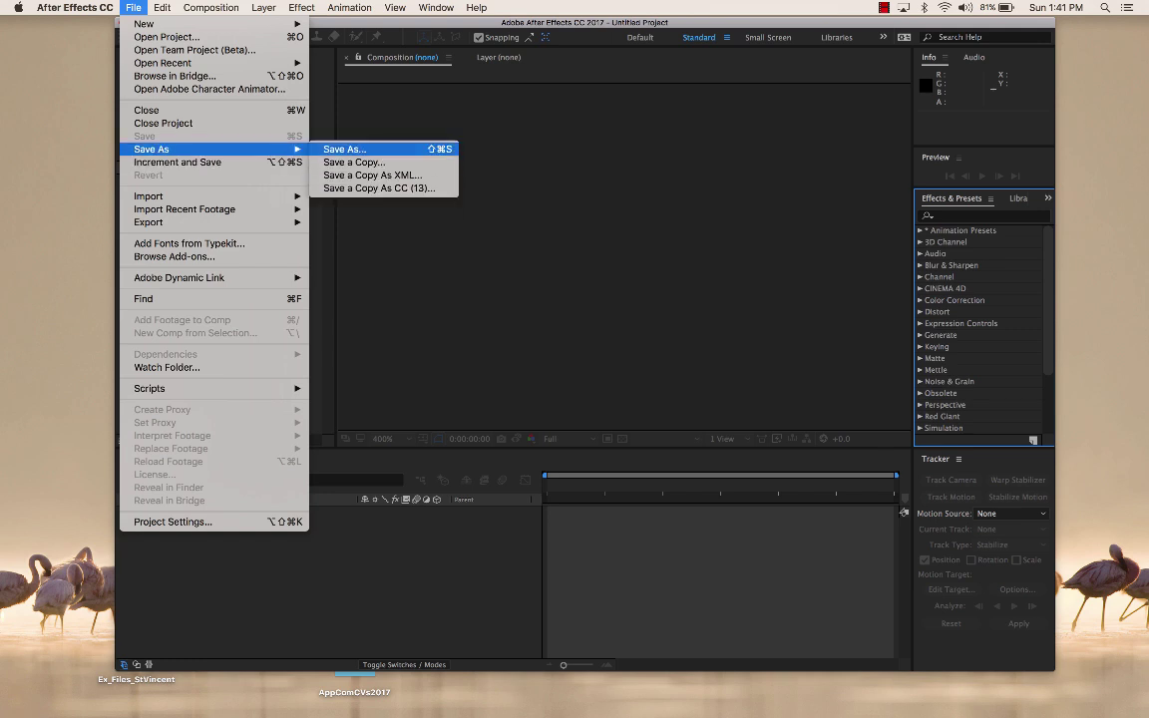
{"action": "left_click", "coordinate": [339, 147]}
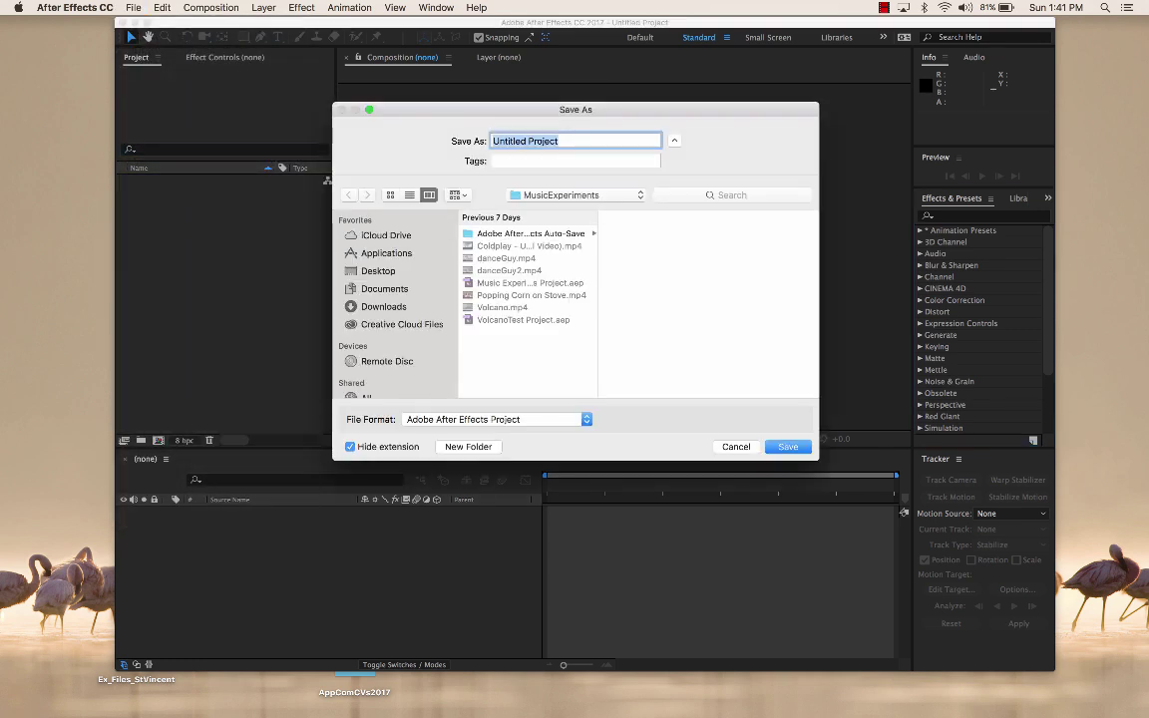
{"action": "left_click", "coordinate": [378, 271]}
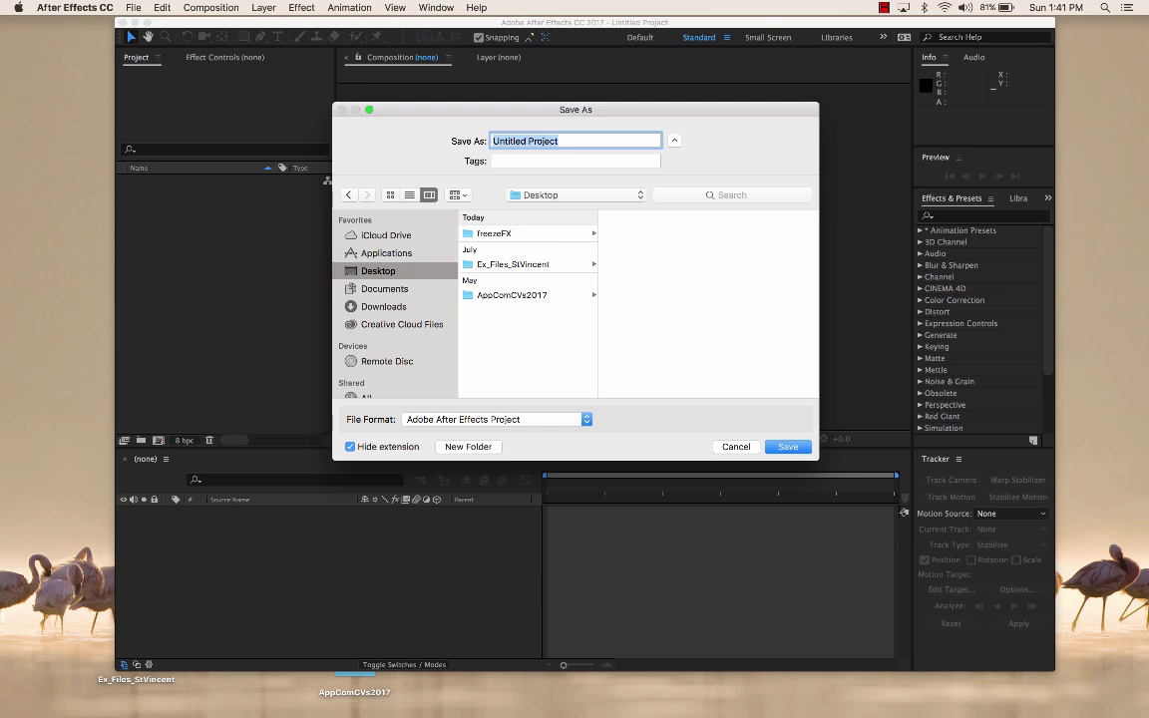
{"action": "left_click", "coordinate": [494, 233]}
{"action": "double_click", "coordinate": [509, 141]}
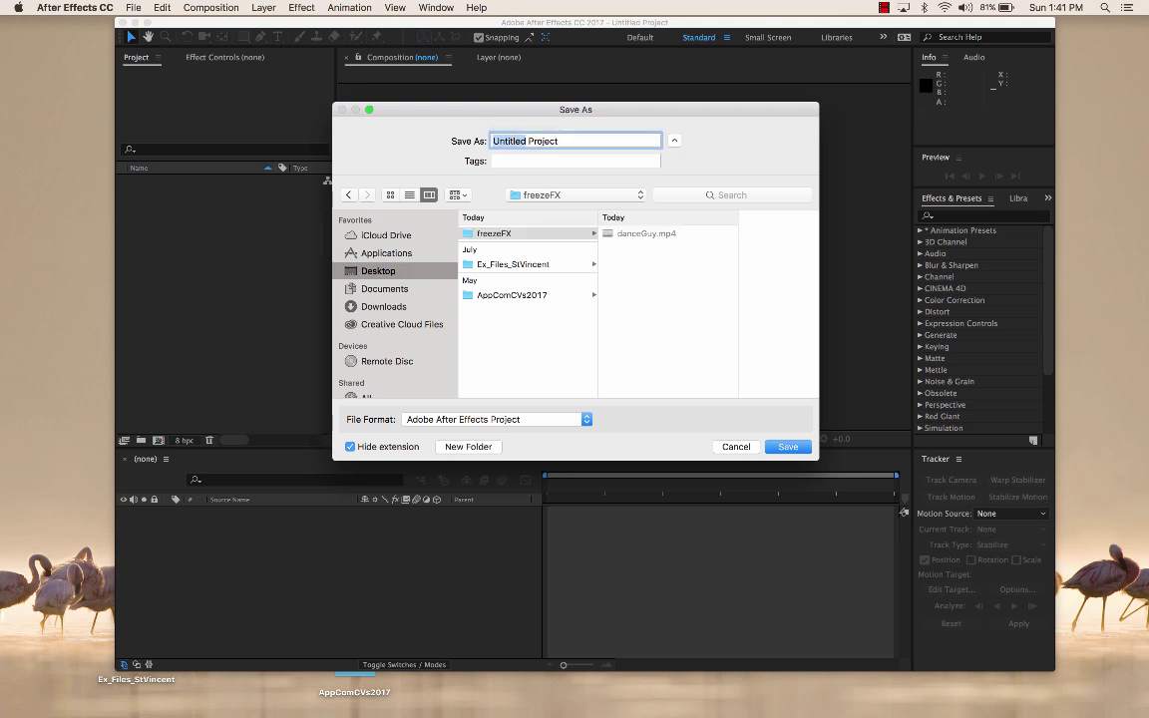
{"action": "type", "text": "Freeze"}
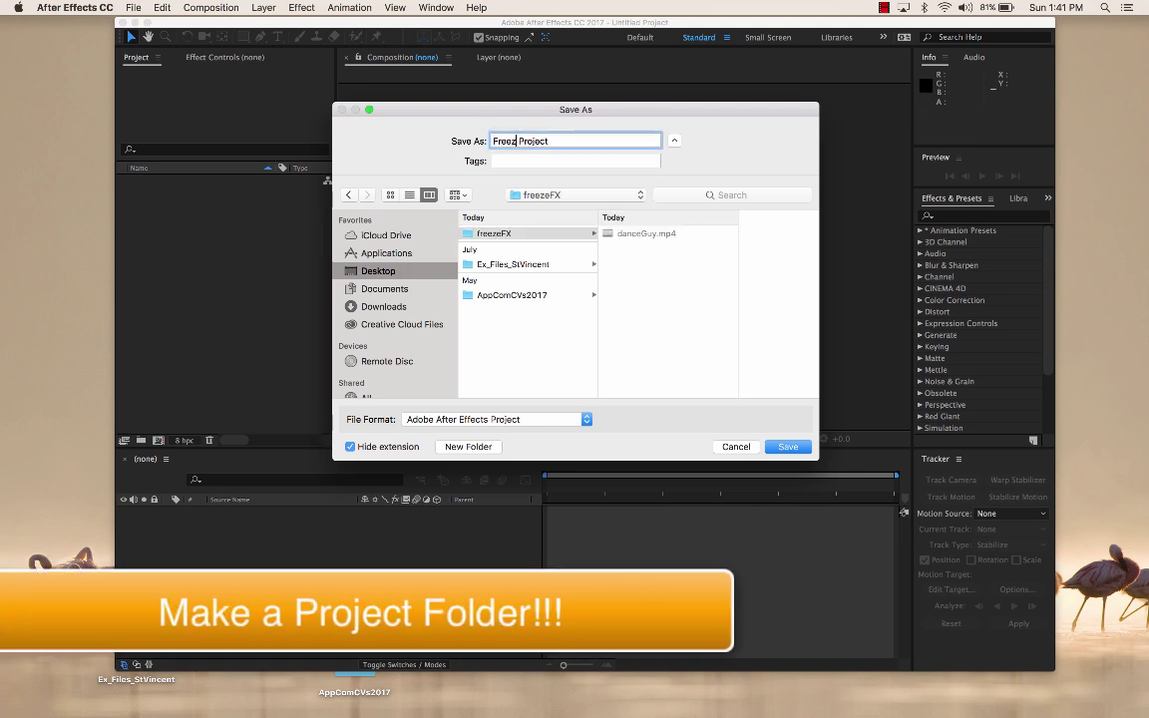
{"action": "type", "text": "FX"}
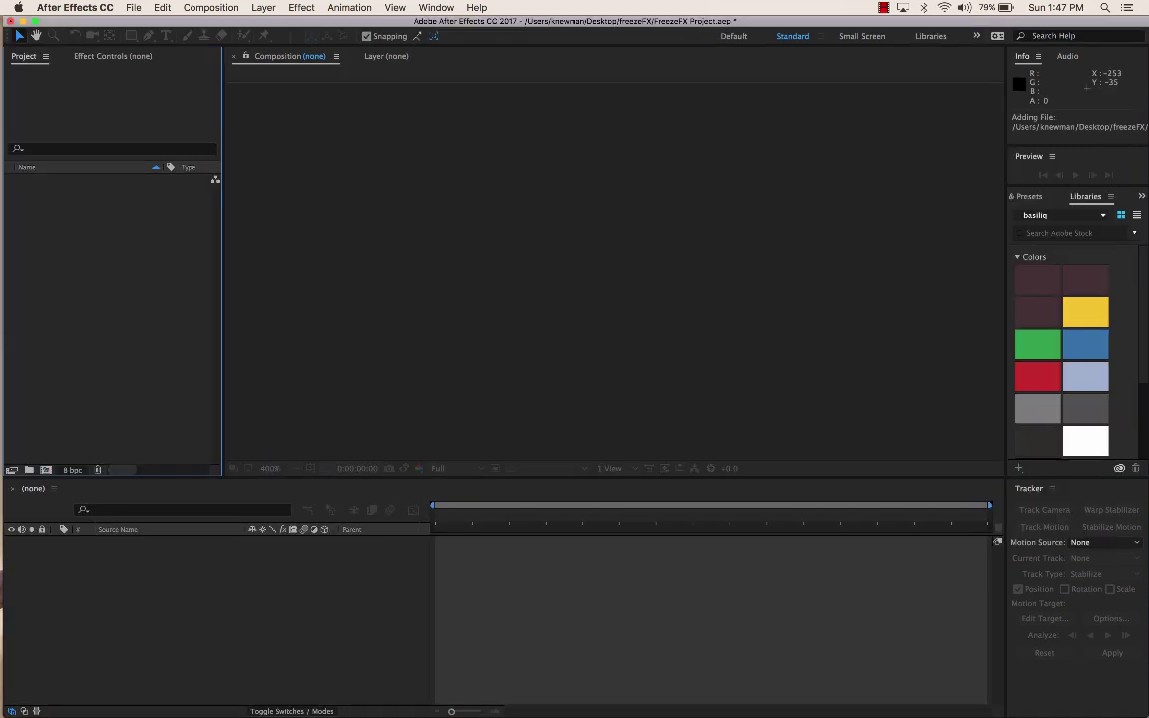
Step: Import danceGuy2.mp4 from the freezeFX folder and create a composition from it that matches the clip's settings
{"action": "key", "text": "super+i"}
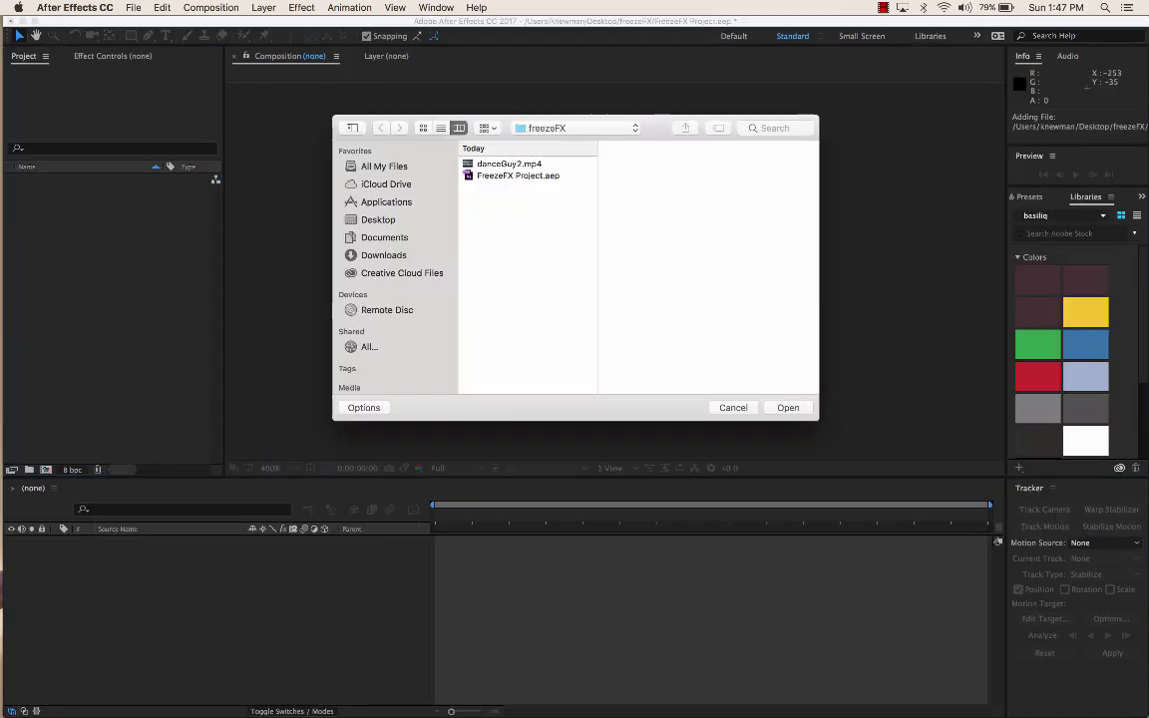
{"action": "left_click", "coordinate": [509, 163]}
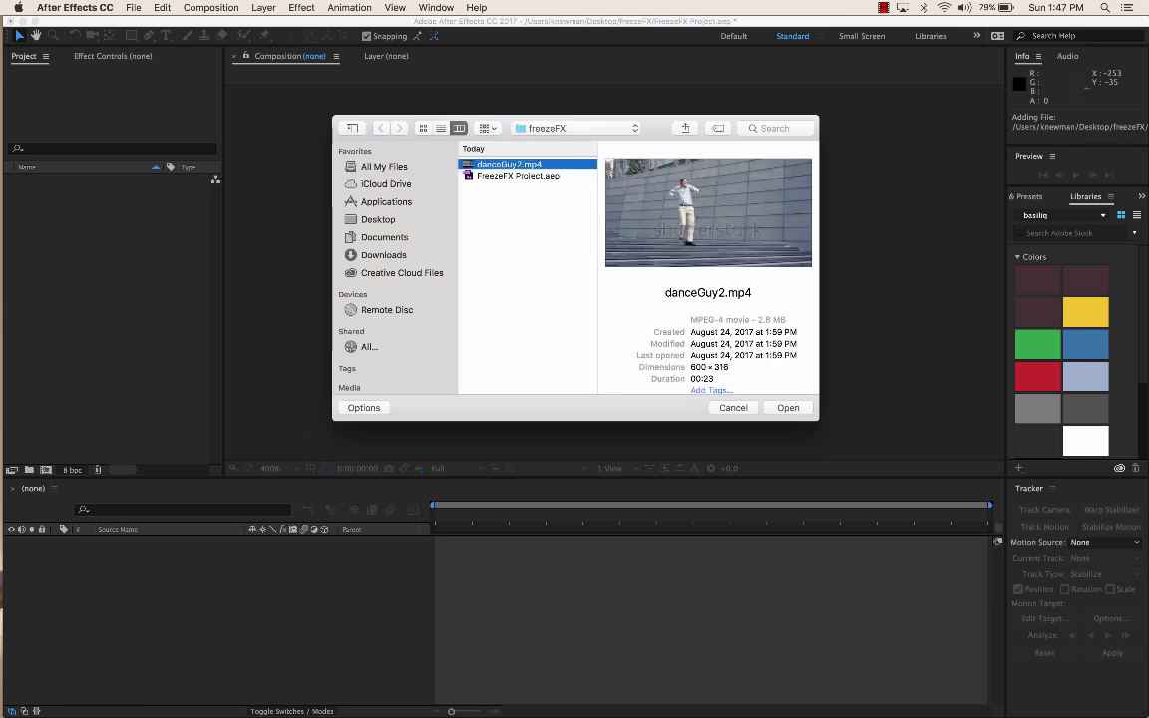
{"action": "key", "text": "Return"}
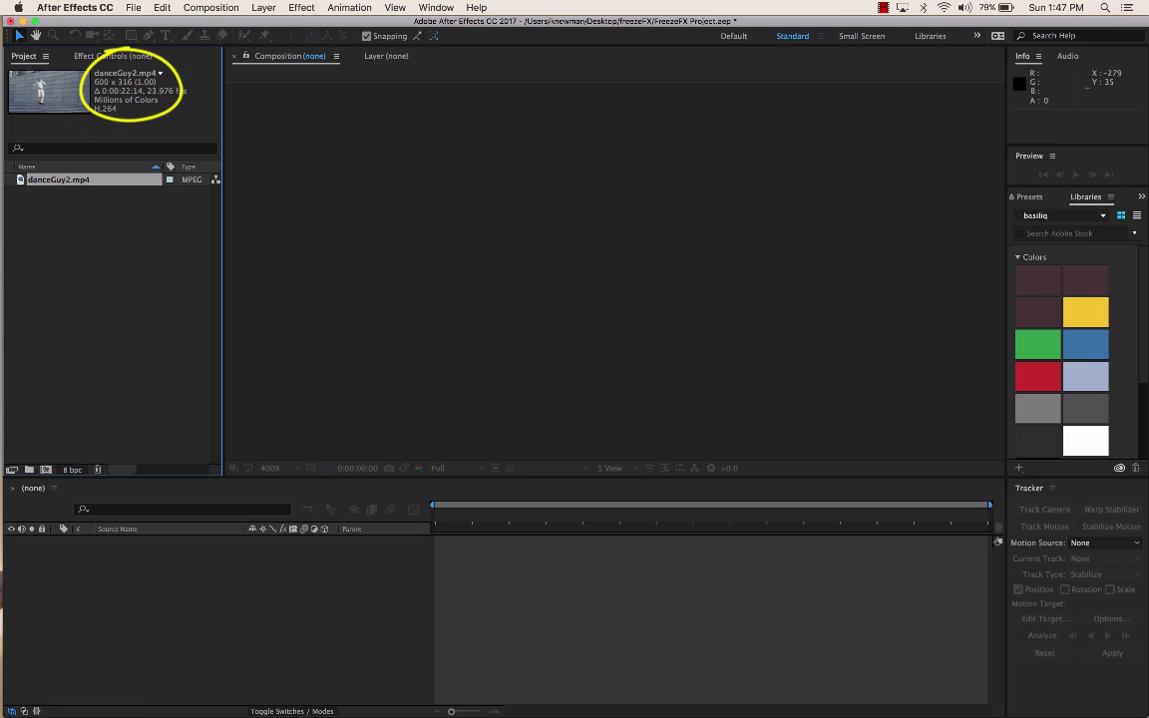
{"action": "mouse_move", "coordinate": [58, 179]}
{"action": "left_mouse_down"}
{"action": "mouse_move", "coordinate": [58, 272]}
{"action": "mouse_move", "coordinate": [25, 411]}
{"action": "mouse_move", "coordinate": [45, 429]}
{"action": "mouse_move", "coordinate": [48, 477]}
{"action": "left_mouse_up"}
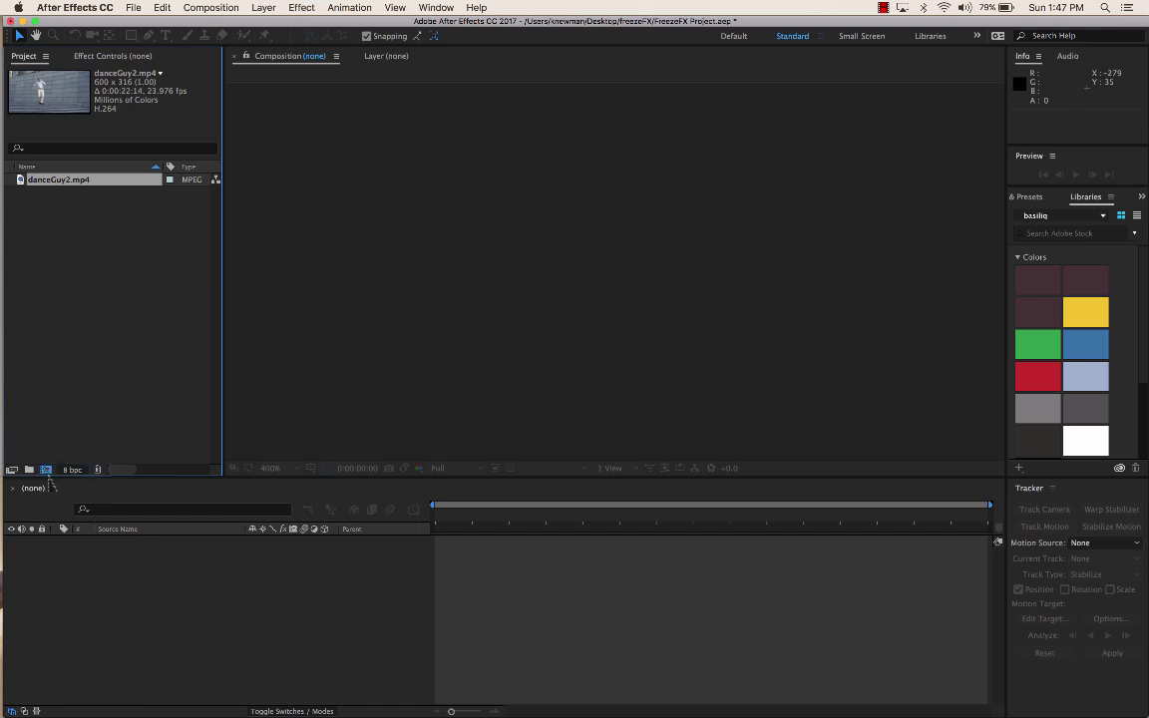
{"action": "left_click_drag", "start_coordinate": [48, 482], "coordinate": [45, 471]}
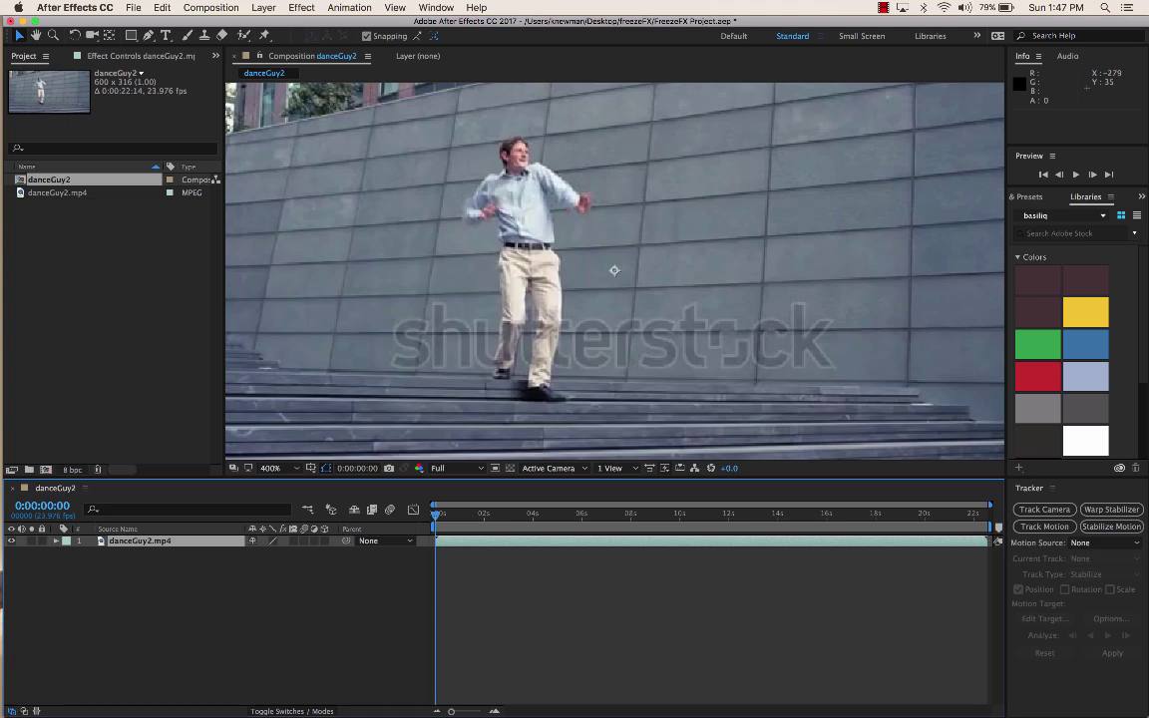
Step: Play through the clip, set the current time to 0:00:02:08 and duplicate the danceGuy2.mp4 layer
{"action": "key", "text": "space"}
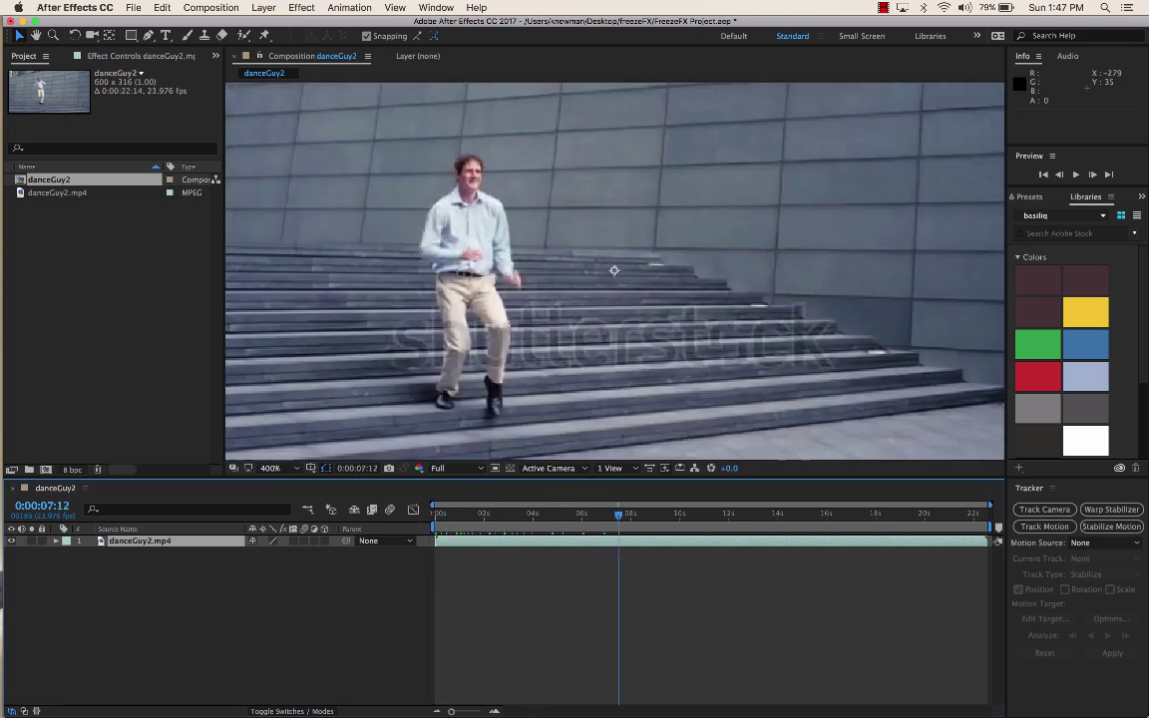
{"action": "left_click_drag", "start_coordinate": [666, 515], "coordinate": [442, 515]}
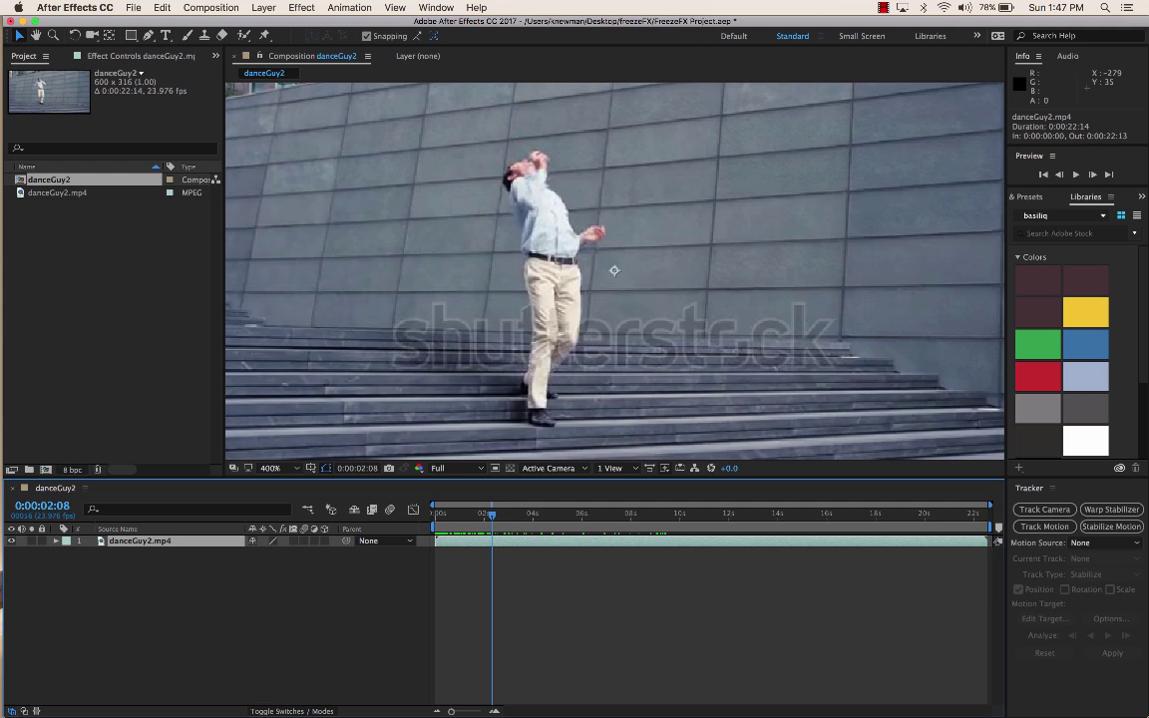
{"action": "left_click", "coordinate": [210, 7]}
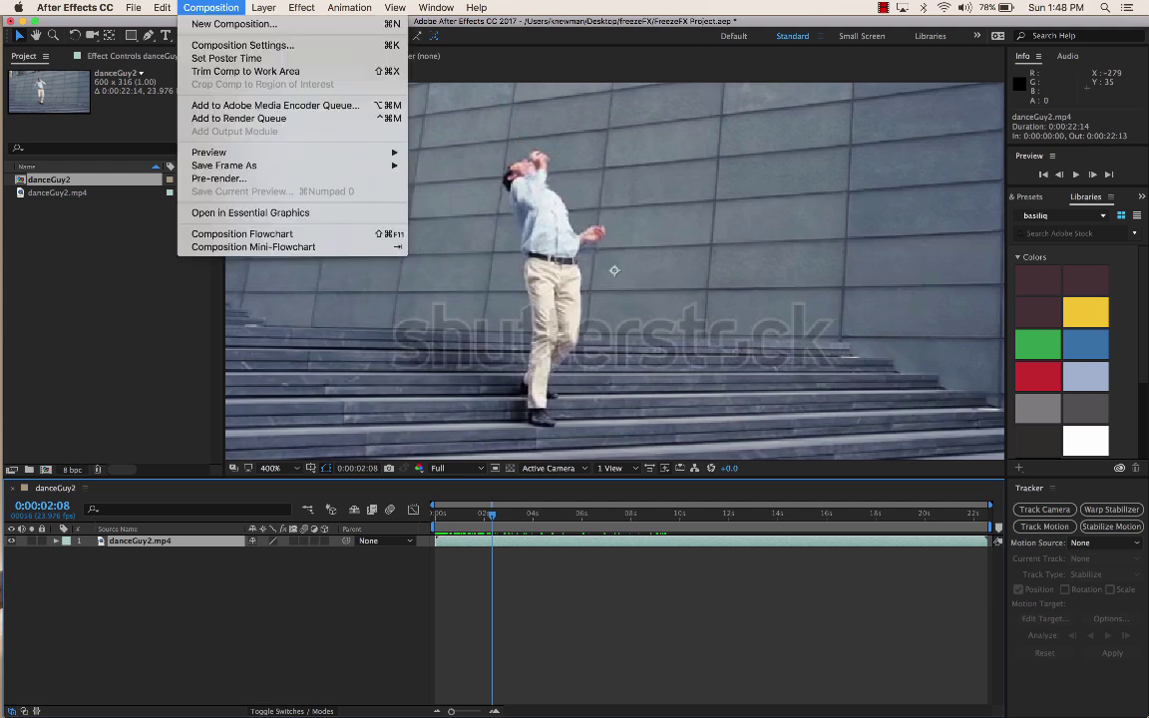
{"action": "mouse_move", "coordinate": [162, 7]}
{"action": "key", "text": "Down"}
{"action": "key", "text": "Down"}
{"action": "key", "text": "Down"}
{"action": "key", "text": "Down"}
{"action": "key", "text": "Down"}
{"action": "key", "text": "Down"}
{"action": "key", "text": "Down"}
{"action": "key", "text": "Down"}
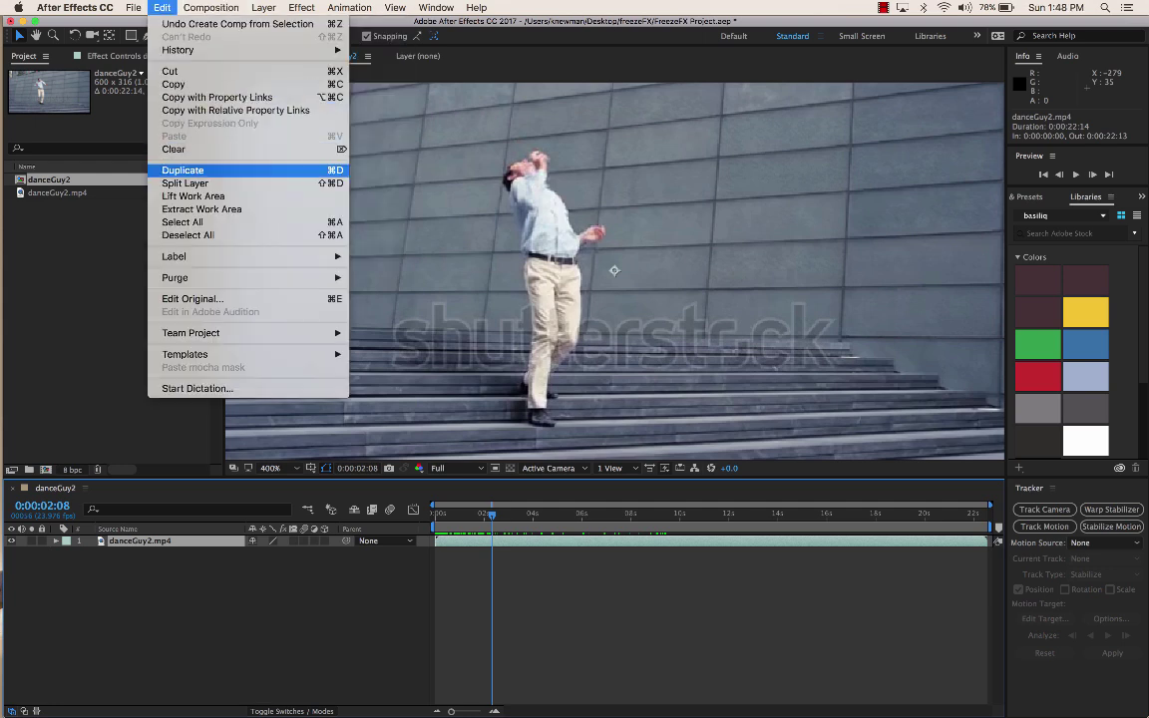
{"action": "key", "text": "Return"}
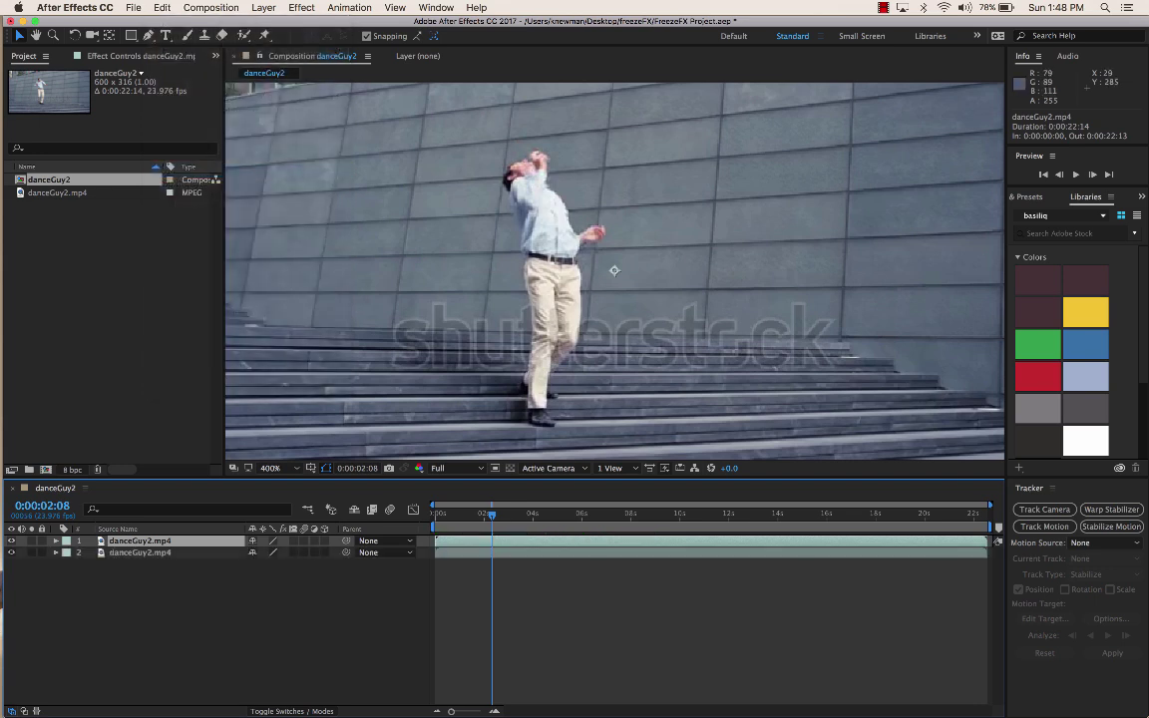
Step: Trim the end of the upper danceGuy2.mp4 layer to 0:00:02:08 and hide the lower copy
{"action": "left_click_drag", "start_coordinate": [990, 543], "coordinate": [495, 547]}
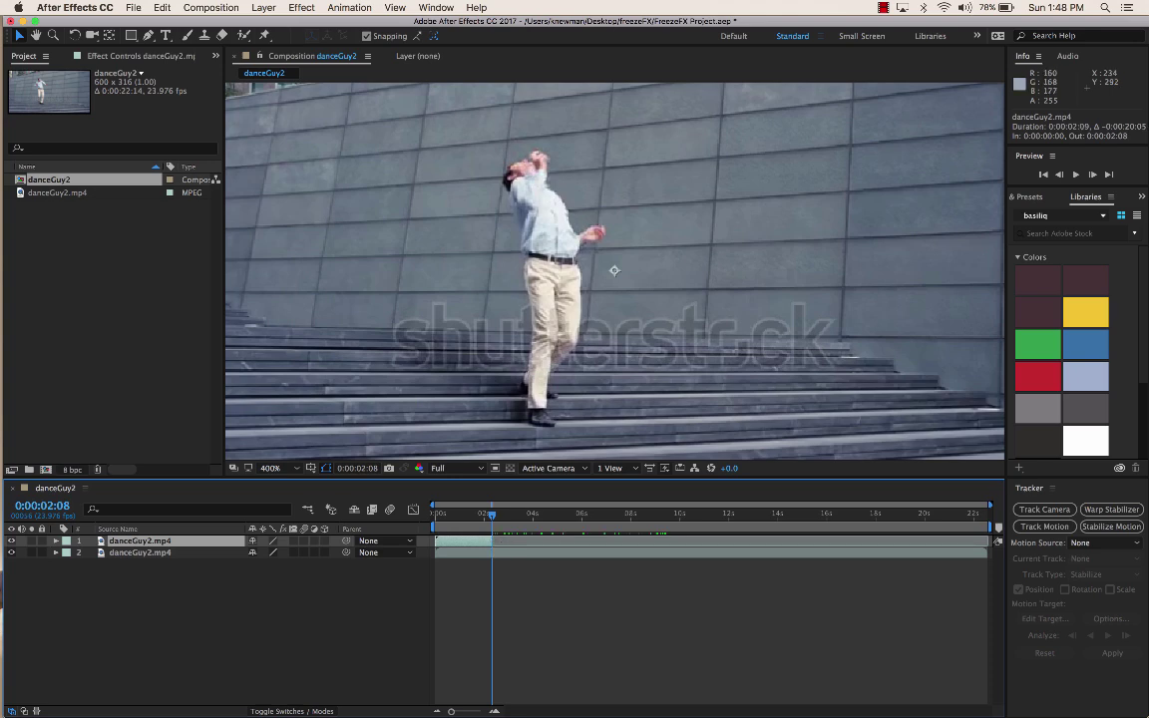
{"action": "key", "text": "space"}
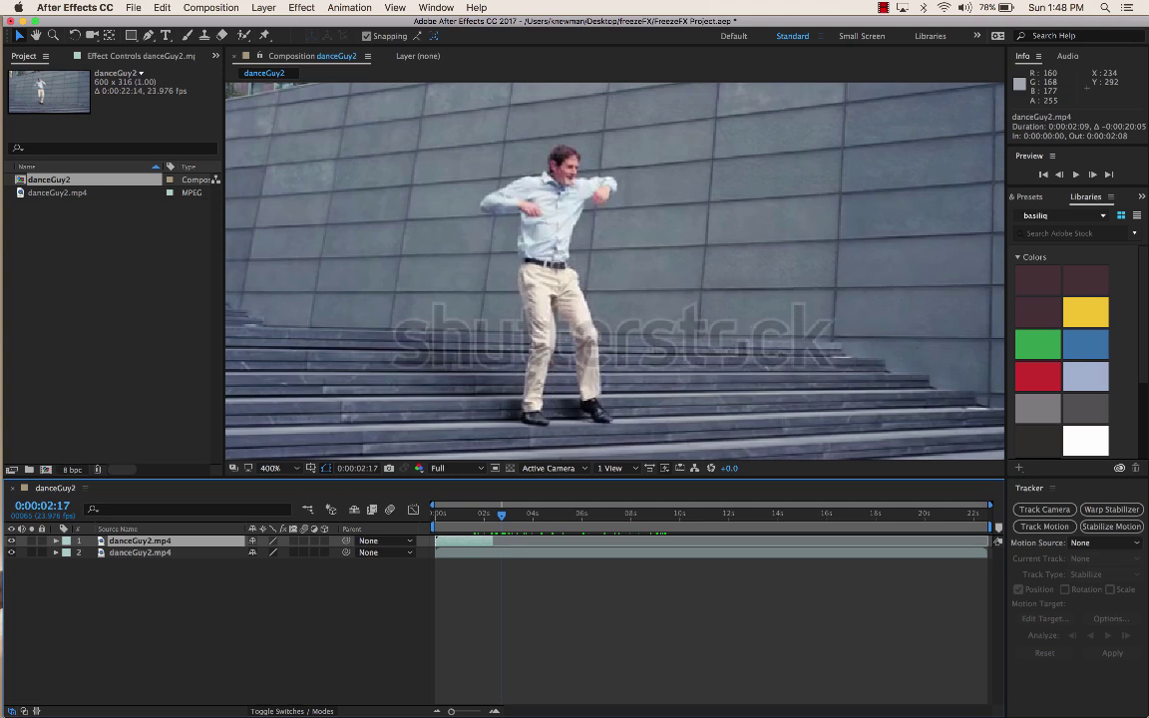
{"action": "left_click", "coordinate": [11, 553]}
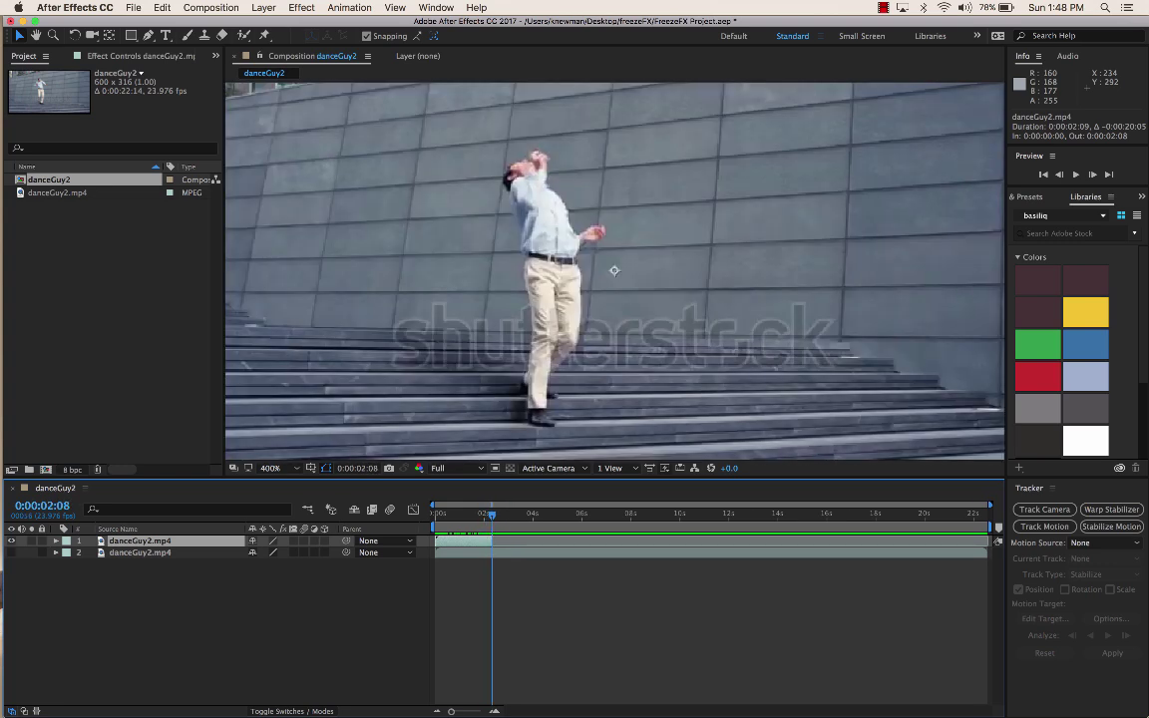
Step: Apply Freeze Frame to the upper danceGuy2.mp4 layer at 0:00:02:08
{"action": "right_click", "coordinate": [479, 541]}
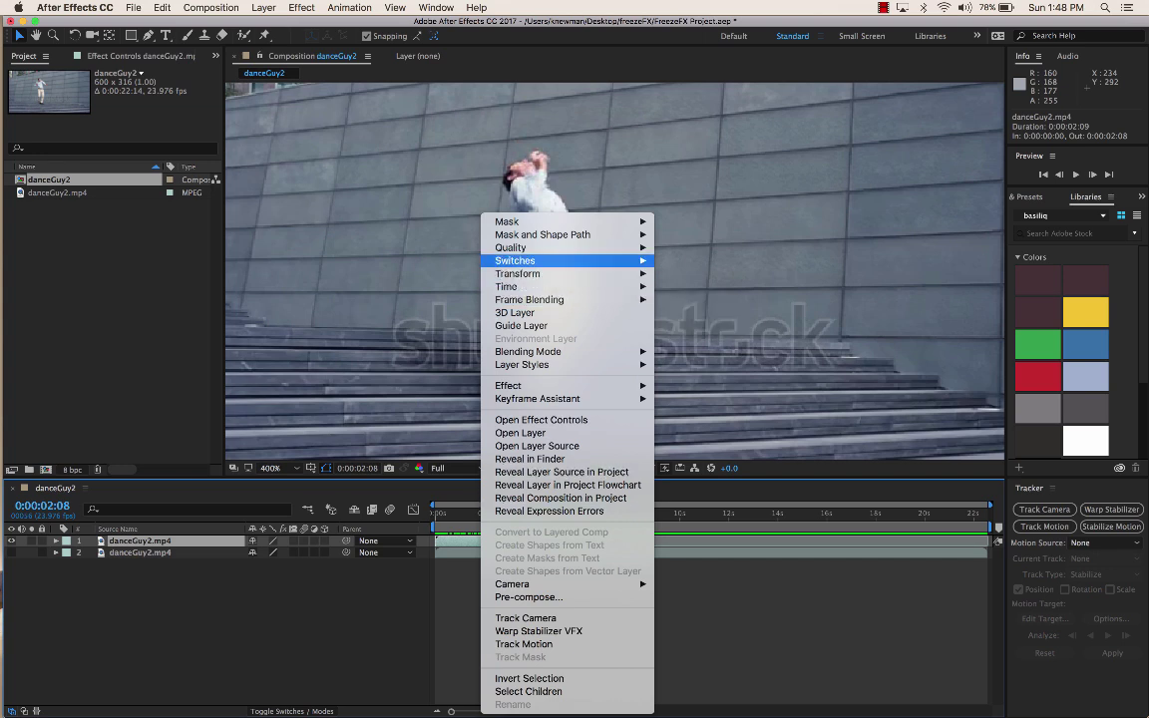
{"action": "mouse_move", "coordinate": [518, 286]}
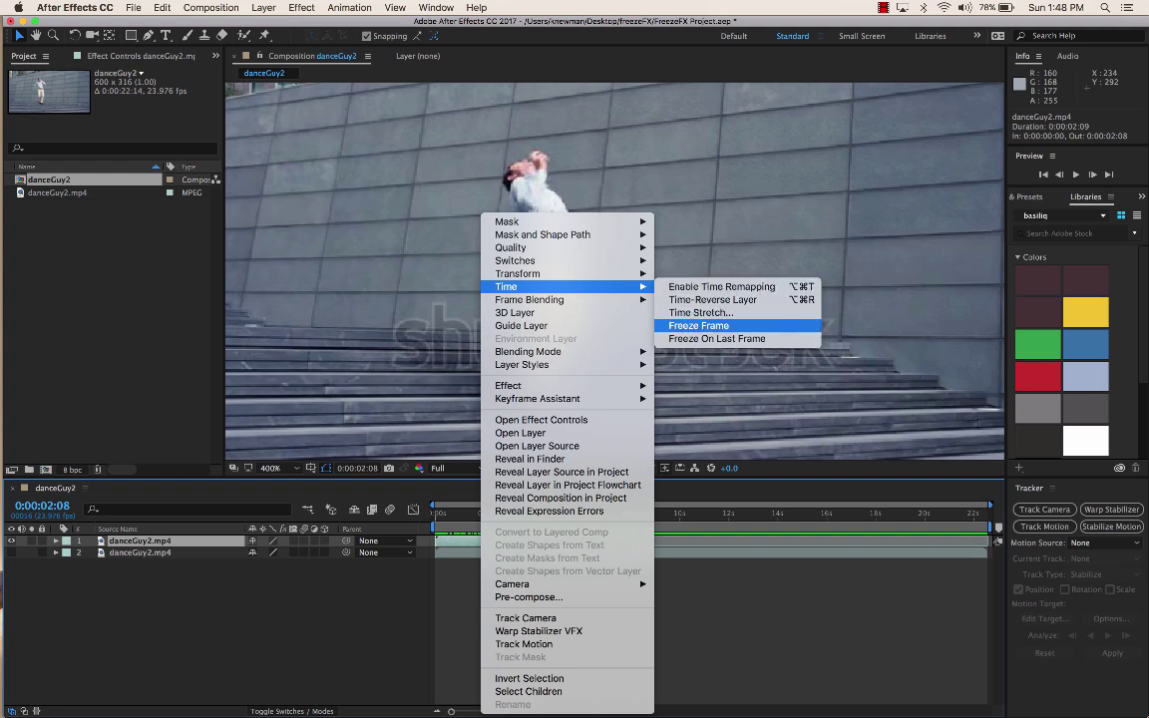
{"action": "left_click", "coordinate": [698, 325]}
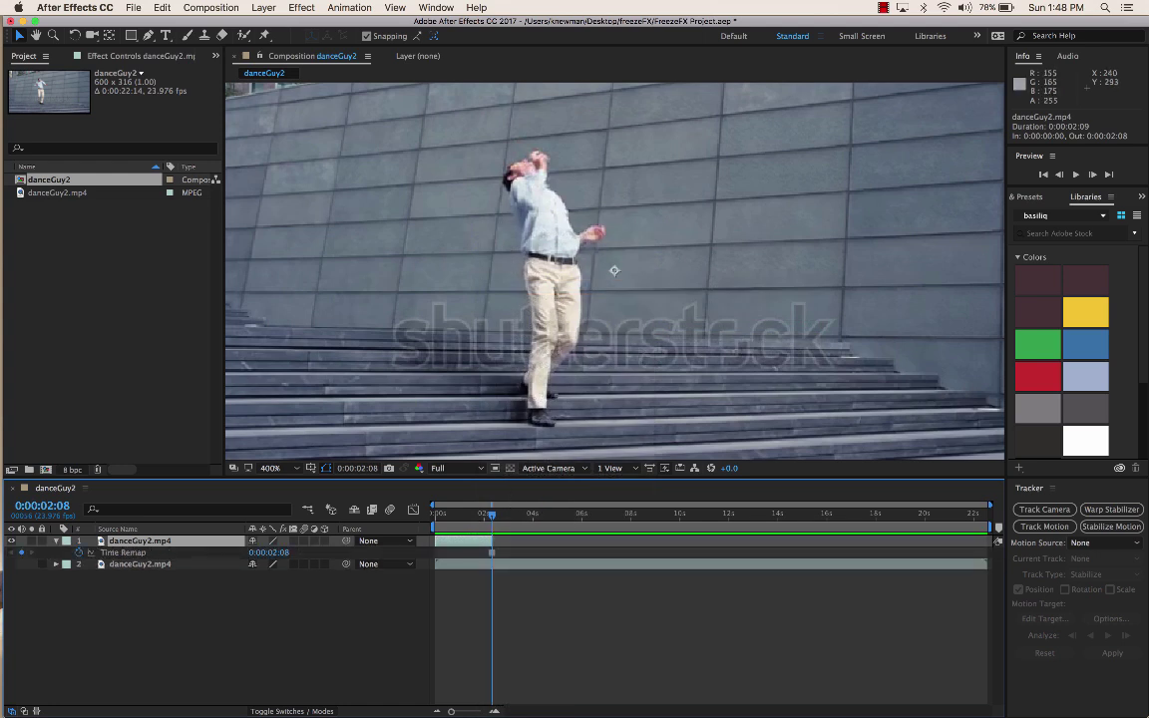
Step: Step through the frames around 0:00:02:08, show the lower danceGuy2.mp4 layer and set the current time to 0:00:02:05
{"action": "mouse_move", "coordinate": [492, 514]}
{"action": "left_mouse_down"}
{"action": "mouse_move", "coordinate": [436, 515]}
{"action": "mouse_move", "coordinate": [492, 515]}
{"action": "left_mouse_up"}
{"action": "key", "text": "Page_Down"}
{"action": "key", "text": "Page_Up"}
{"action": "key", "text": "Page_Up"}
{"action": "left_click", "coordinate": [11, 564]}
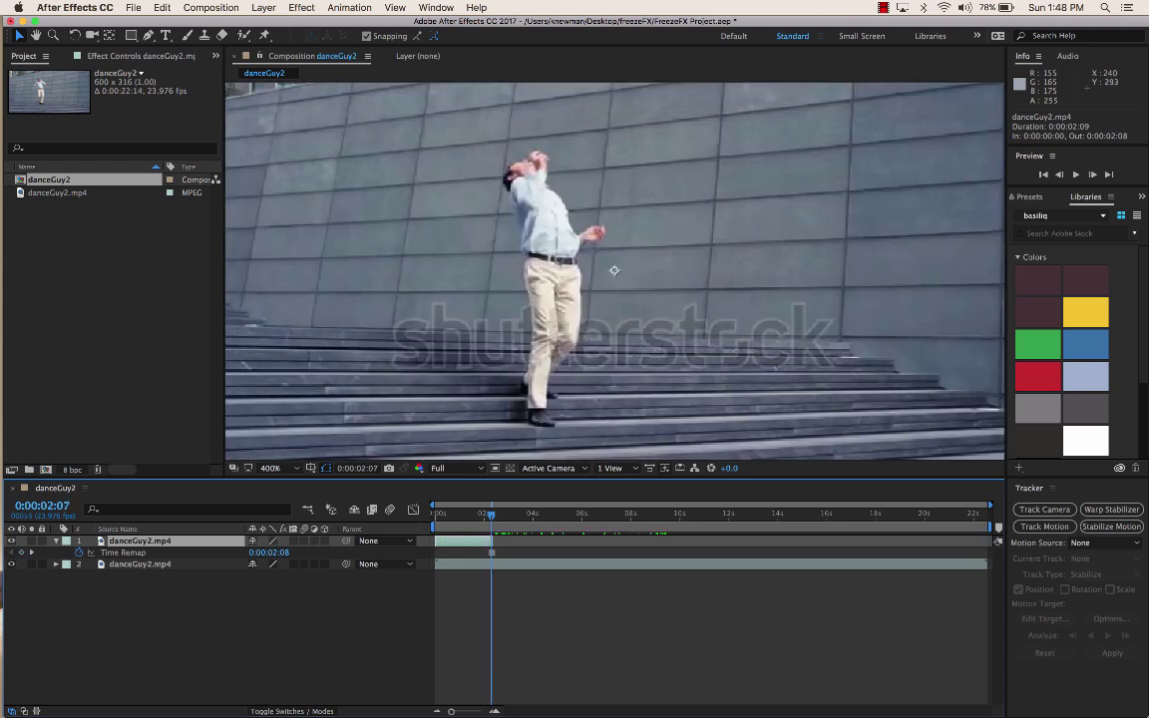
{"action": "mouse_move", "coordinate": [491, 515]}
{"action": "left_mouse_down"}
{"action": "mouse_move", "coordinate": [435, 514]}
{"action": "mouse_move", "coordinate": [496, 514]}
{"action": "left_mouse_up"}
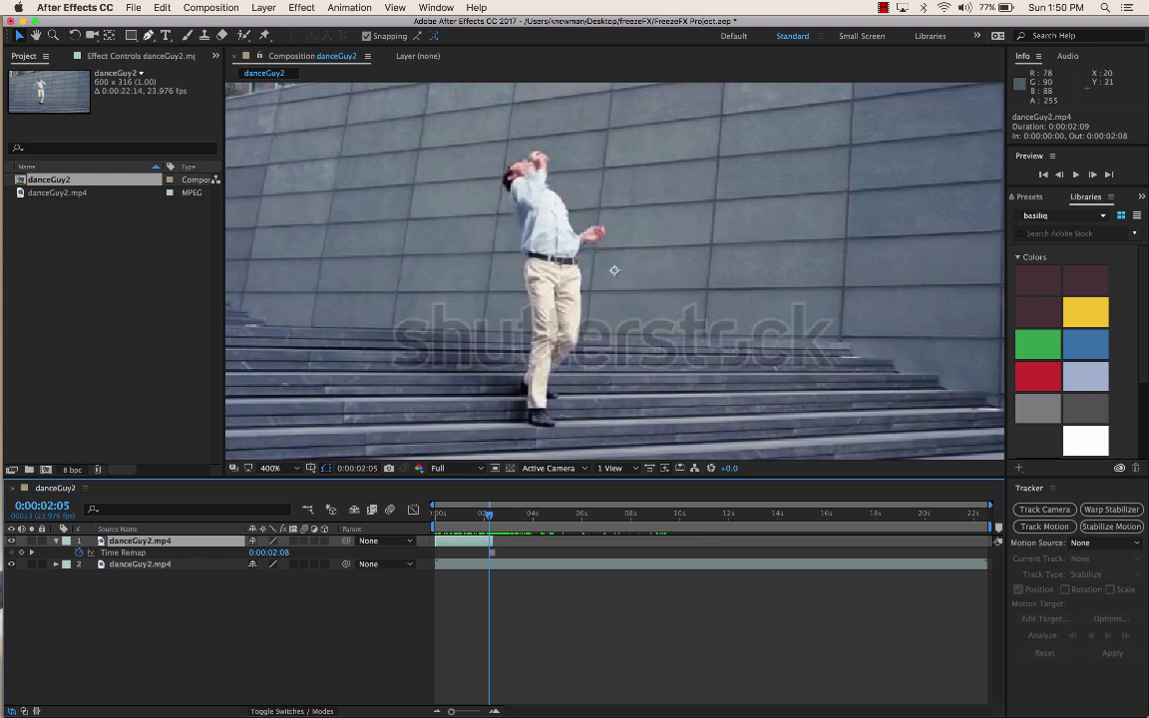
Step: Draw a closed Pen tool mask closely around the dancing man on the upper danceGuy2.mp4 layer, adjusting the curve under his front shoe
{"action": "key", "text": "g"}
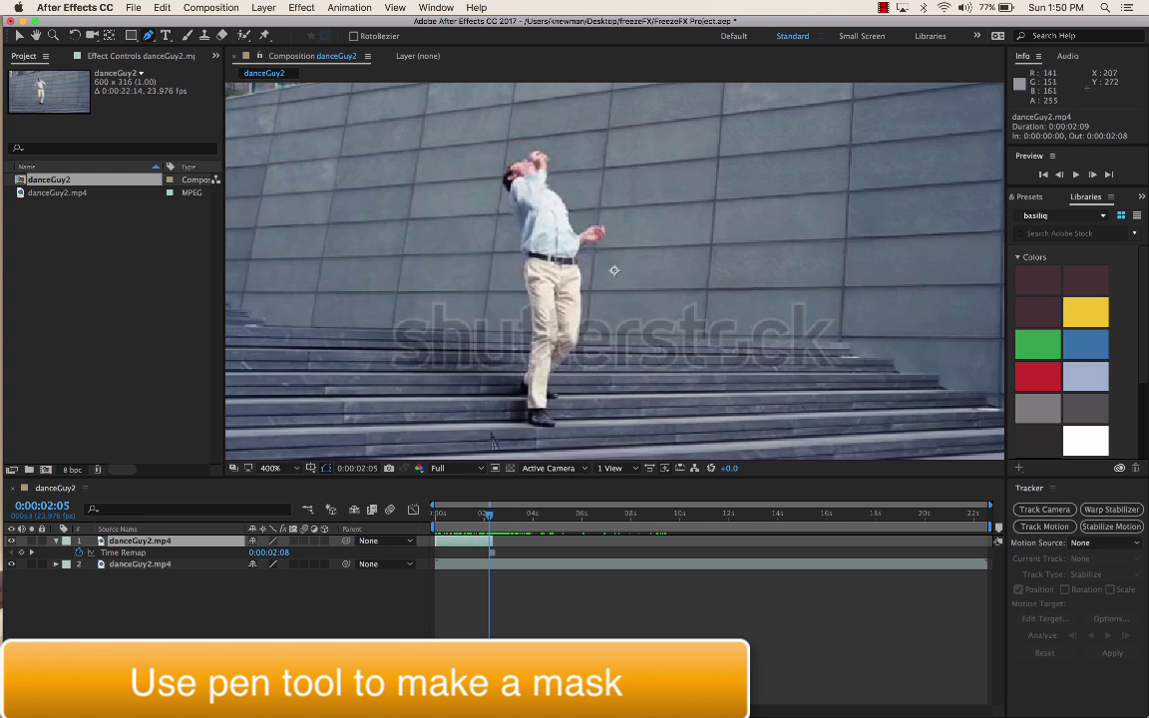
{"action": "left_click", "coordinate": [552, 427]}
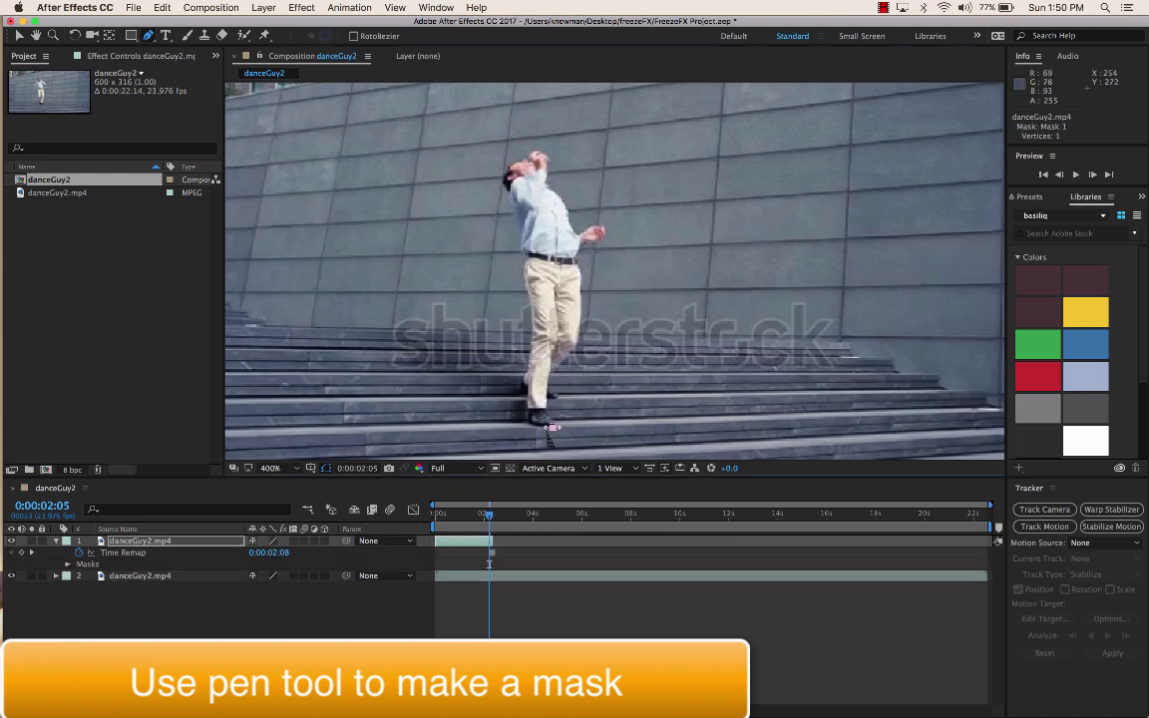
{"action": "left_click", "coordinate": [520, 389]}
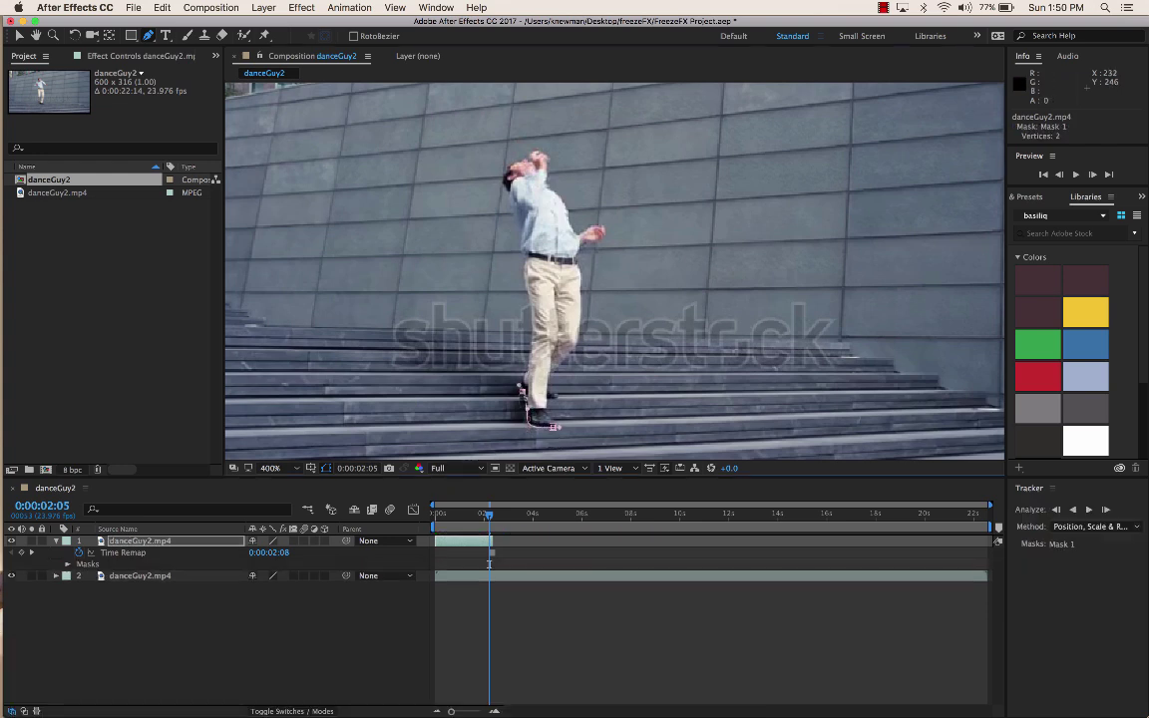
{"action": "left_click", "coordinate": [526, 375]}
{"action": "left_click", "coordinate": [529, 296]}
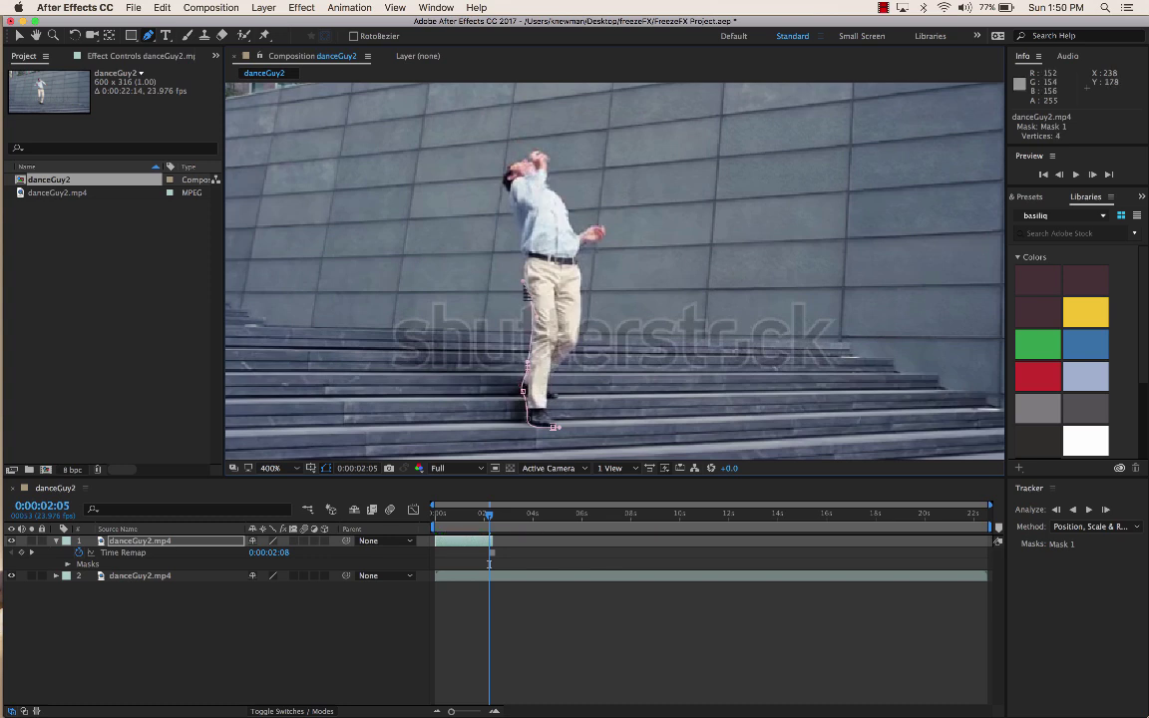
{"action": "left_click", "coordinate": [526, 271]}
{"action": "left_click", "coordinate": [522, 232]}
{"action": "left_click", "coordinate": [510, 205]}
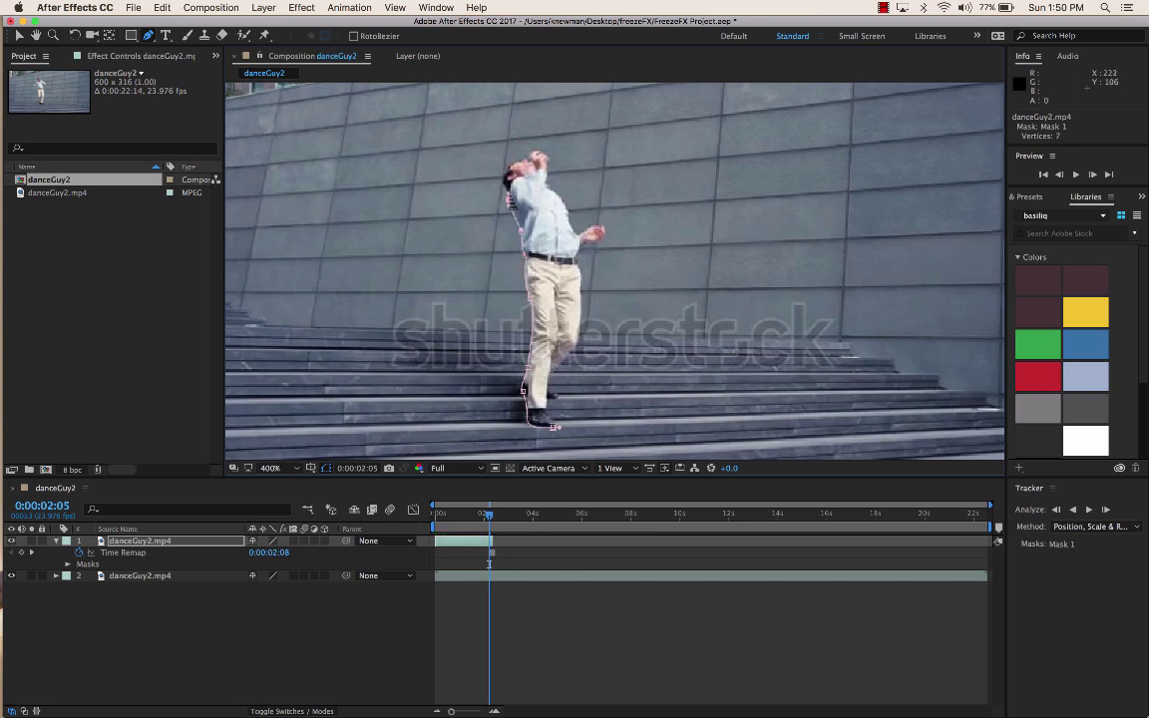
{"action": "left_click", "coordinate": [509, 199]}
{"action": "left_click_drag", "start_coordinate": [505, 169], "coordinate": [539, 158]}
{"action": "left_click", "coordinate": [496, 175]}
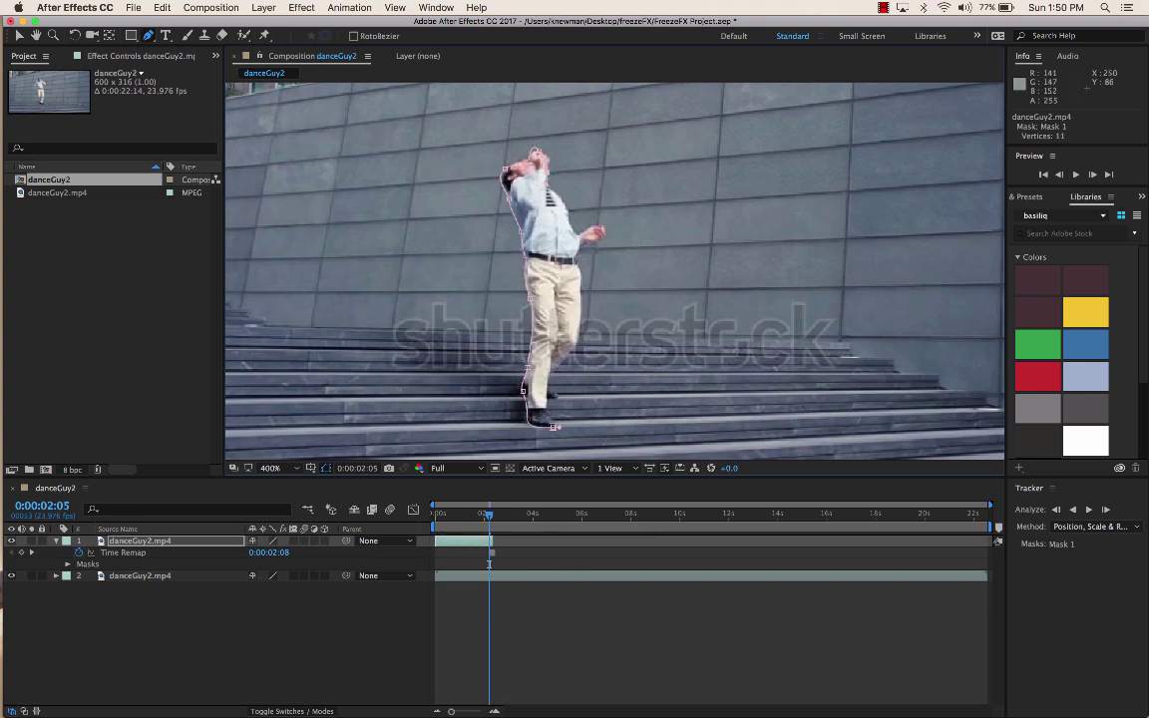
{"action": "left_click", "coordinate": [501, 180]}
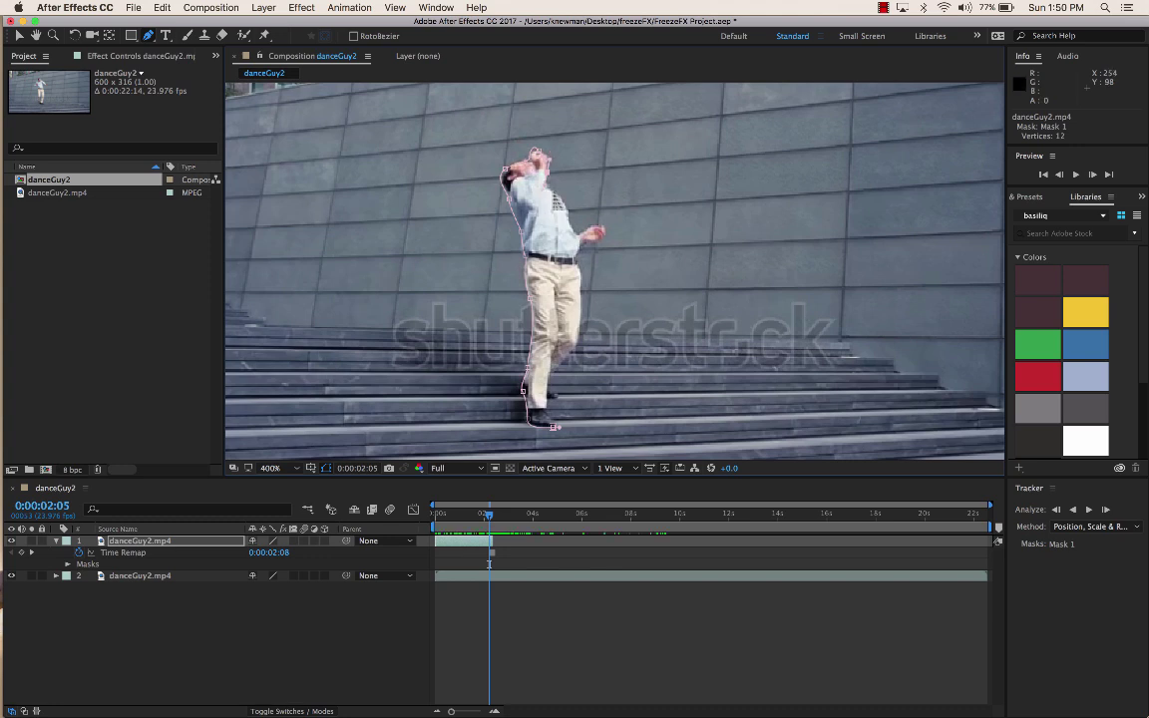
{"action": "left_click", "coordinate": [571, 238]}
{"action": "left_click", "coordinate": [587, 227]}
{"action": "left_click", "coordinate": [601, 229]}
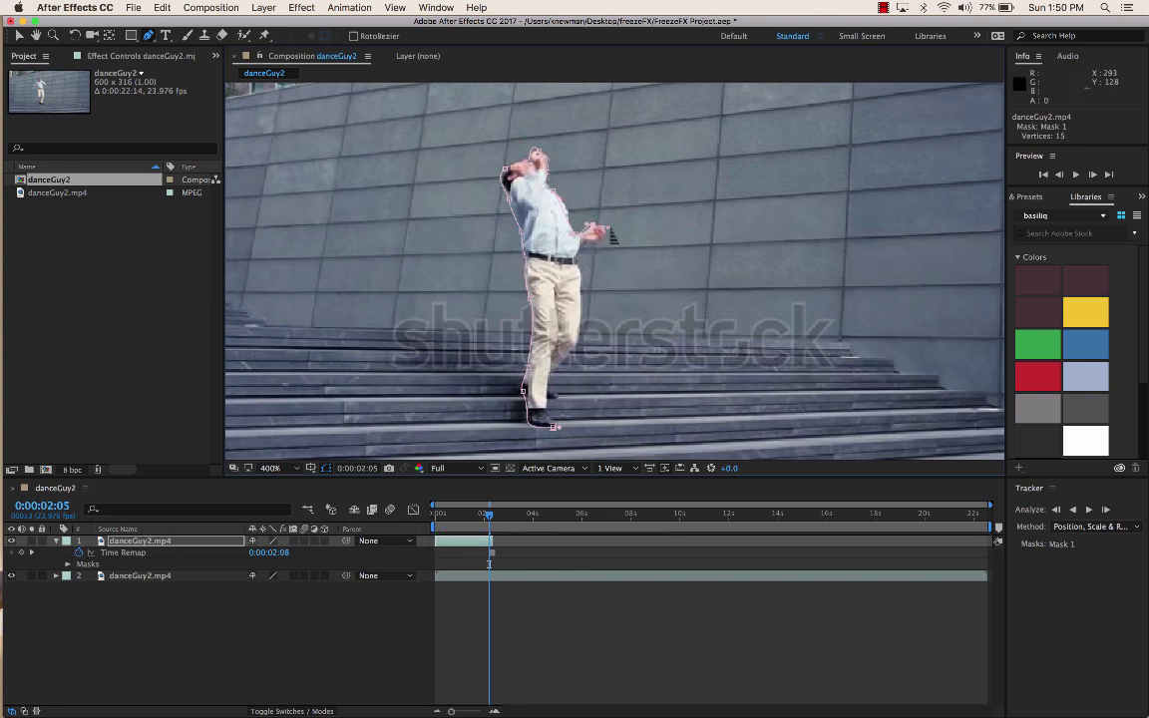
{"action": "left_click_drag", "start_coordinate": [602, 237], "coordinate": [585, 248]}
{"action": "left_click", "coordinate": [578, 249]}
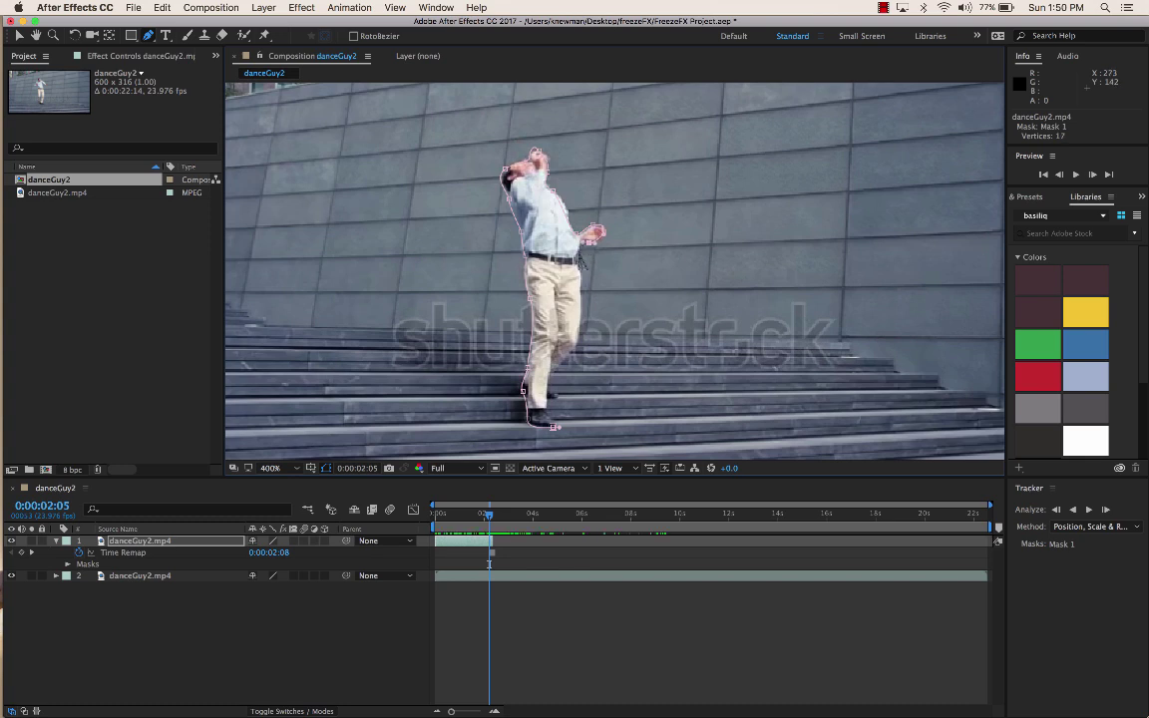
{"action": "left_click", "coordinate": [575, 263]}
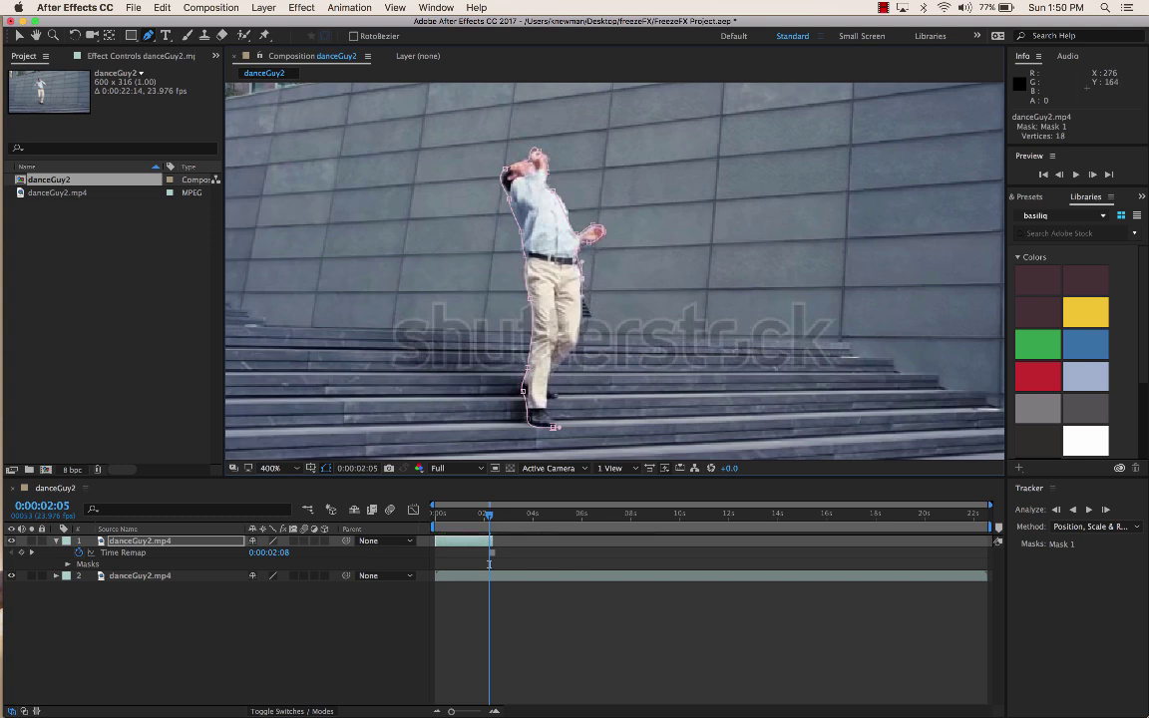
{"action": "left_click", "coordinate": [581, 341]}
{"action": "left_click_drag", "start_coordinate": [577, 344], "coordinate": [572, 354]}
{"action": "left_click", "coordinate": [557, 407]}
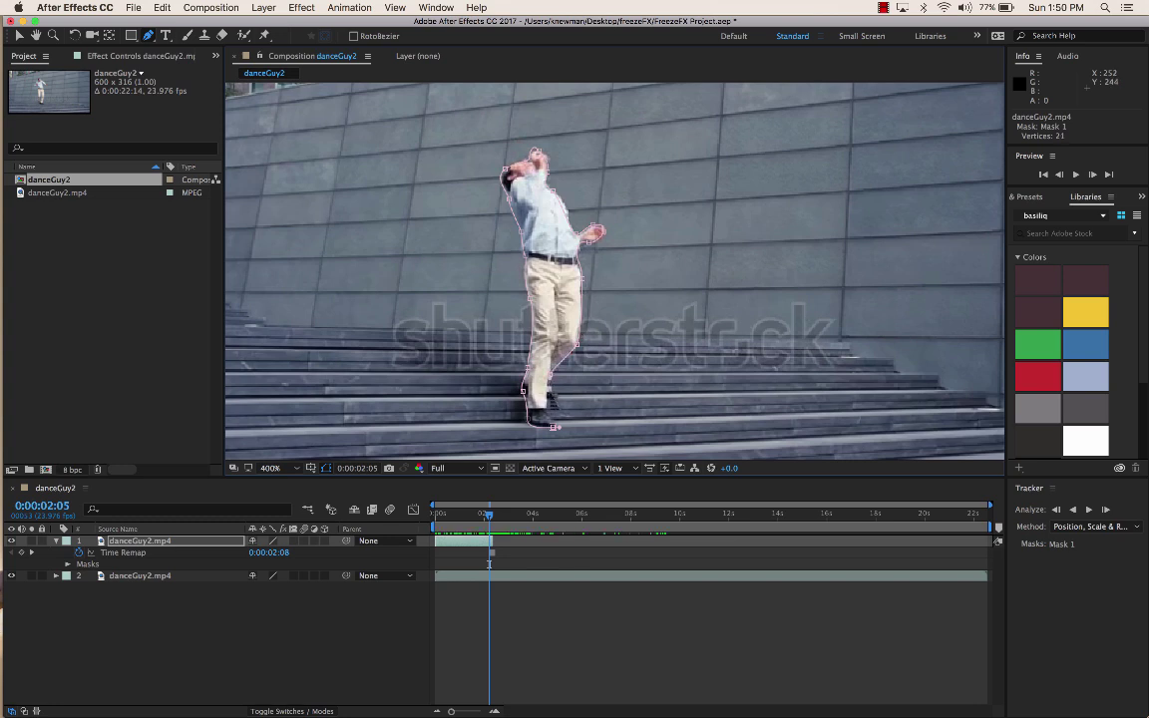
{"action": "left_click", "coordinate": [562, 409]}
{"action": "left_click", "coordinate": [557, 396]}
{"action": "left_click", "coordinate": [555, 427]}
{"action": "left_click", "coordinate": [551, 419]}
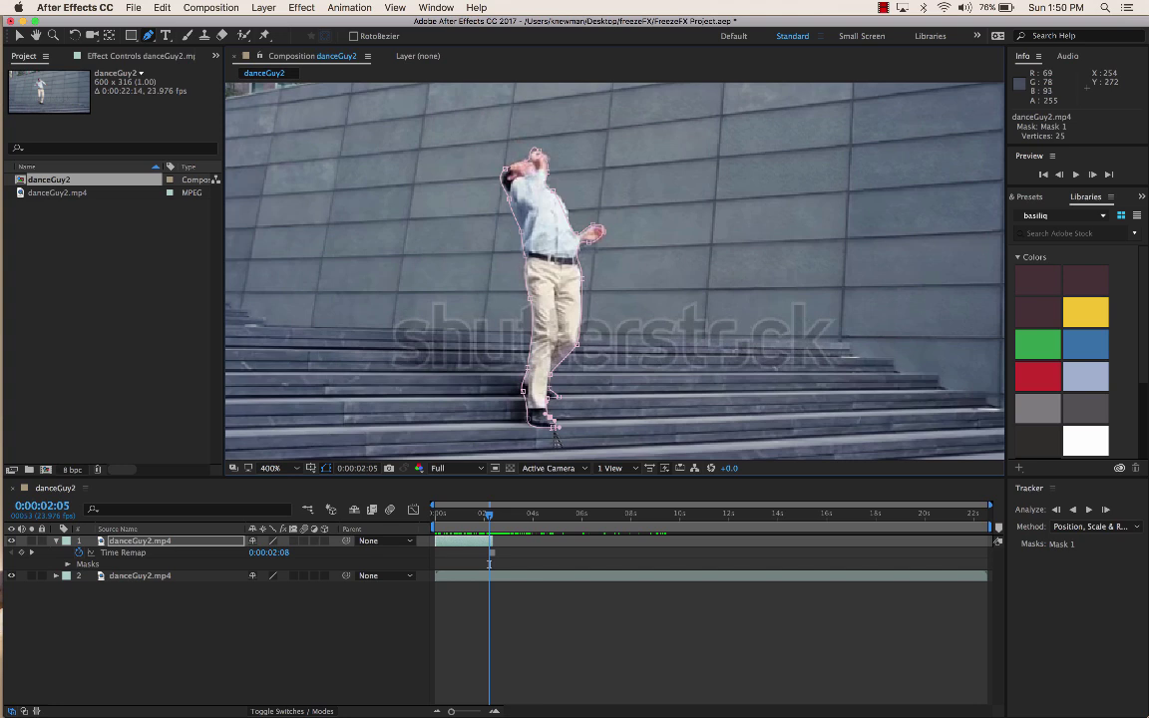
{"action": "left_click_drag", "start_coordinate": [554, 428], "coordinate": [546, 431]}
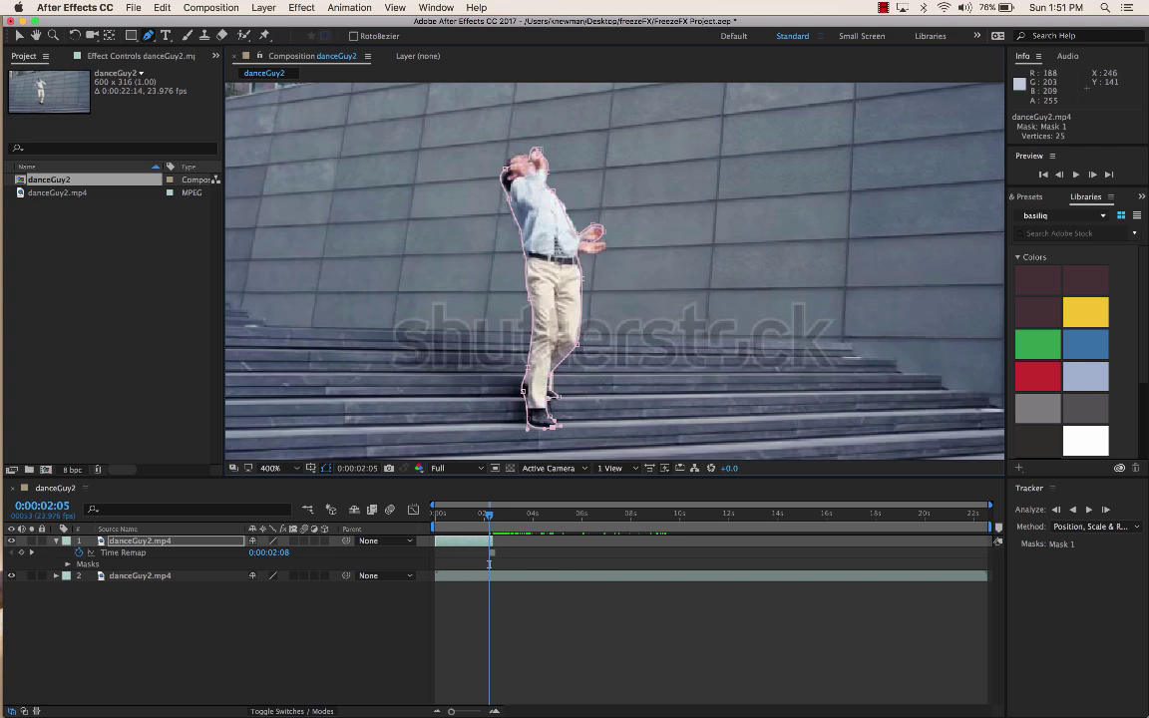
Step: Check the masked man alone around 0:00:02:08 with the lower layer hidden, and show the lower layer again
{"action": "left_click", "coordinate": [11, 575]}
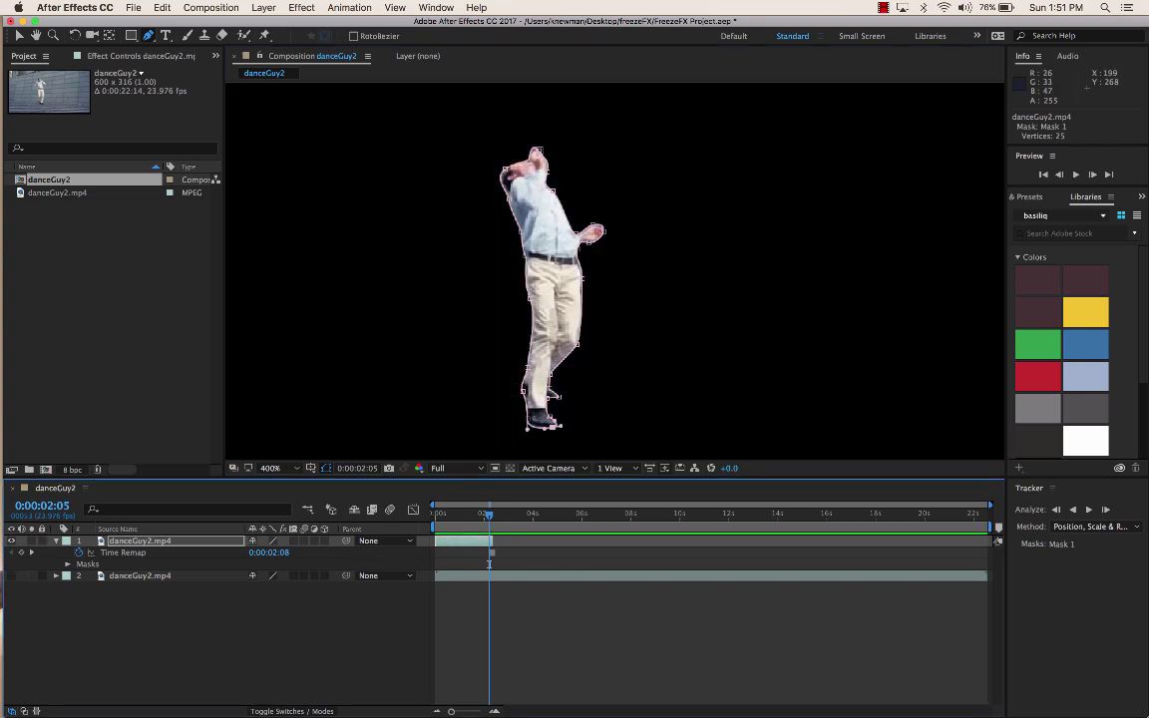
{"action": "mouse_move", "coordinate": [489, 515]}
{"action": "left_mouse_down"}
{"action": "mouse_move", "coordinate": [436, 515]}
{"action": "mouse_move", "coordinate": [516, 515]}
{"action": "mouse_move", "coordinate": [492, 515]}
{"action": "left_mouse_up"}
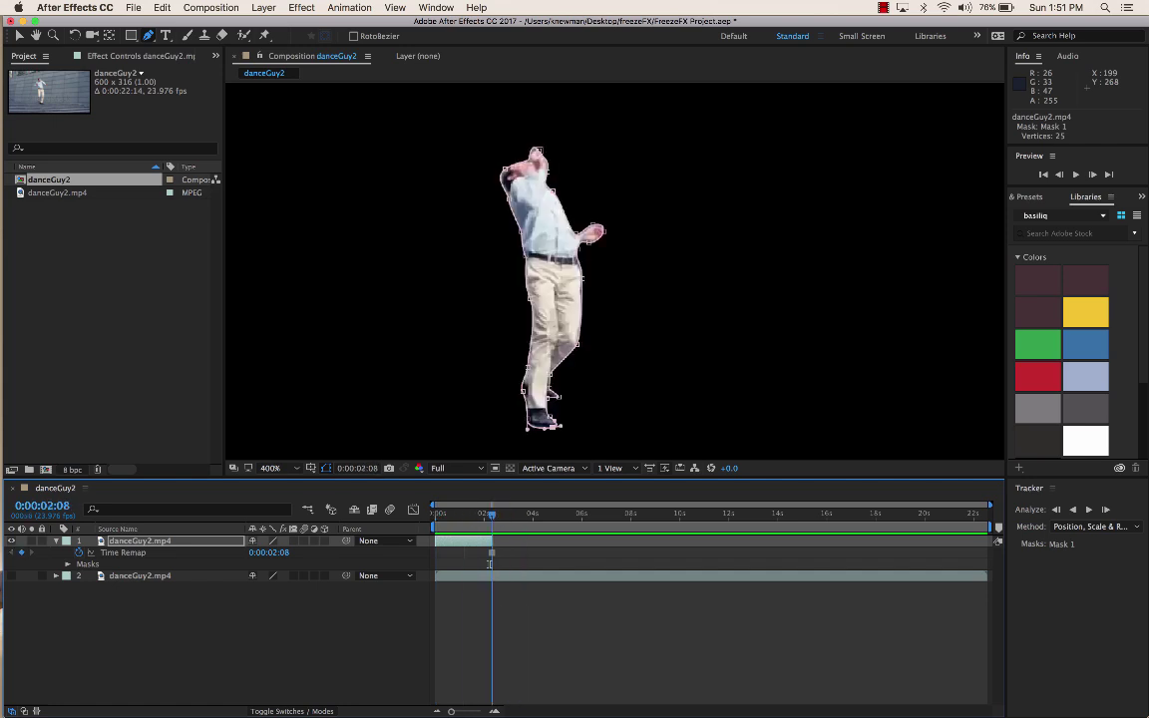
{"action": "key", "text": "Page_Down"}
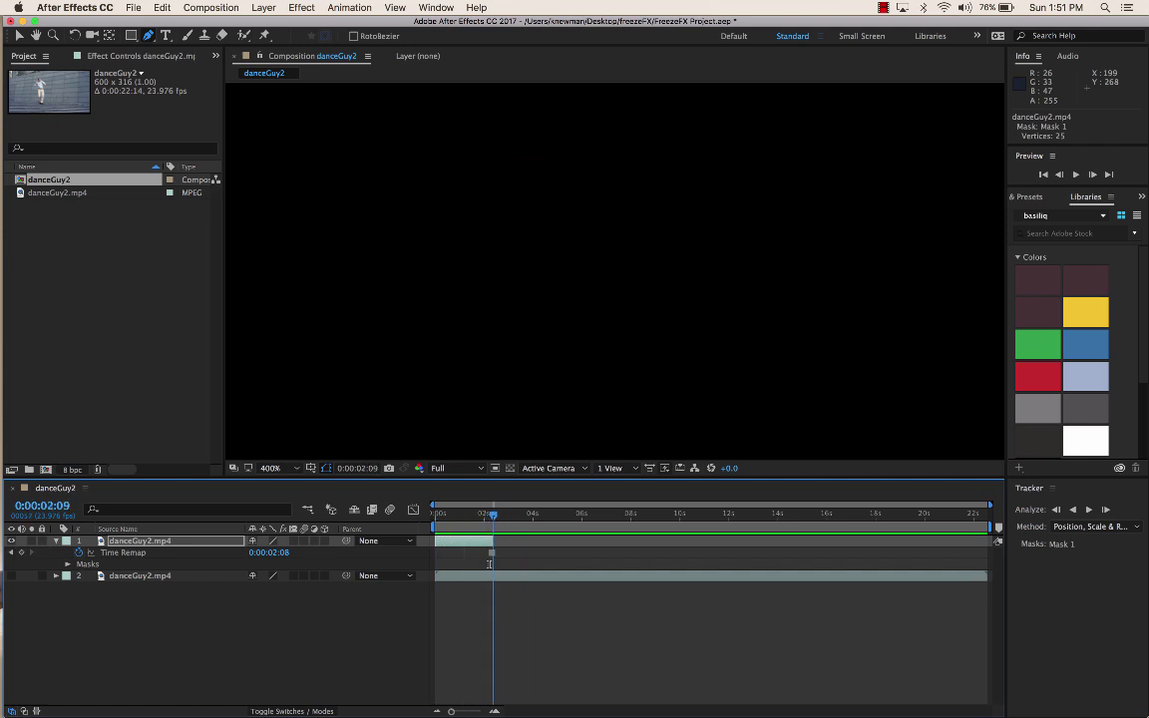
{"action": "key", "text": "Page_Up"}
{"action": "key", "text": "Page_Down"}
{"action": "key", "text": "Page_Up"}
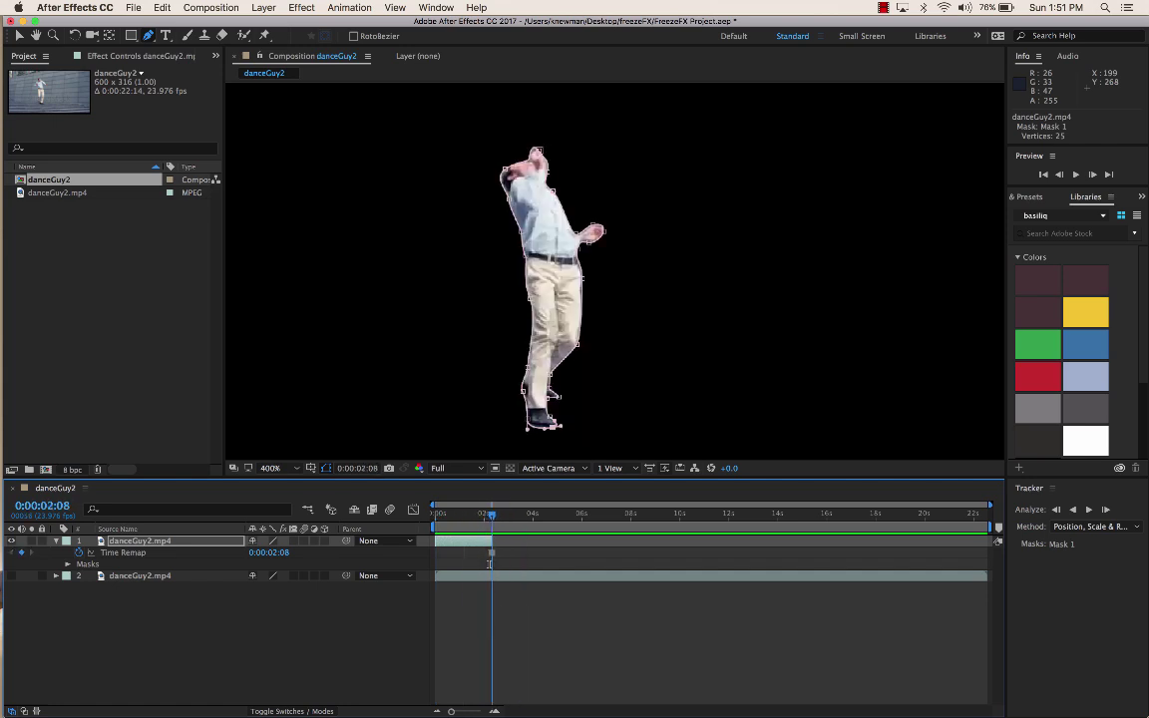
{"action": "left_click", "coordinate": [11, 575]}
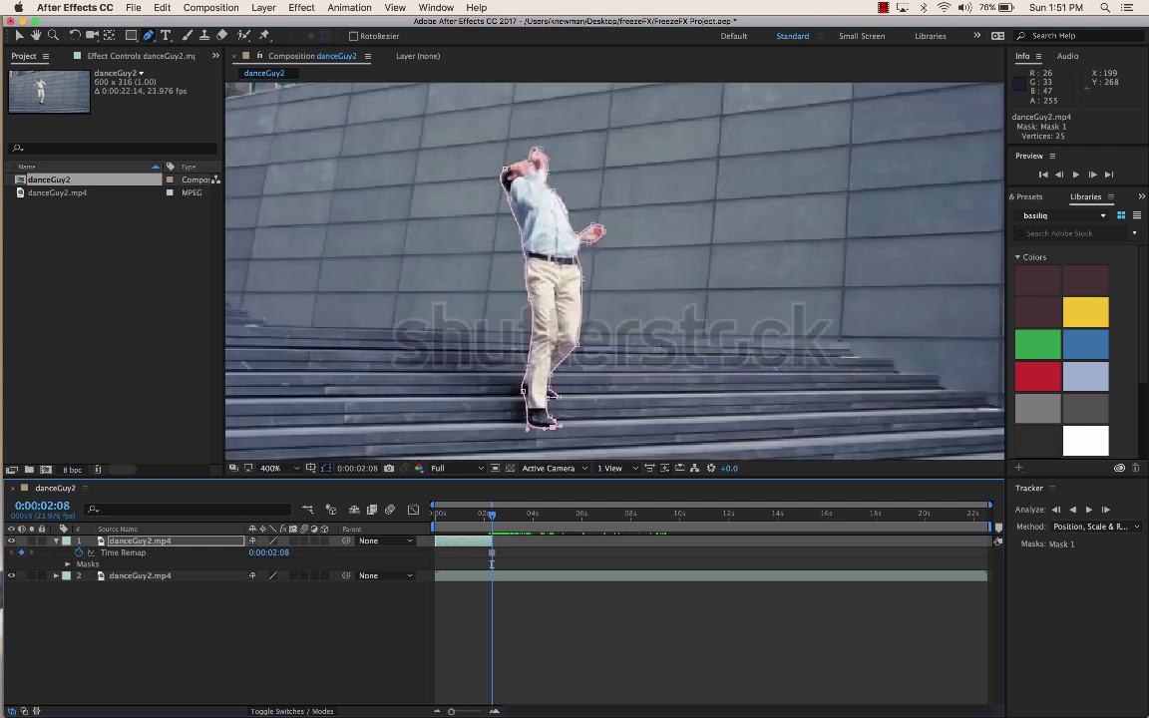
Step: Preview the frozen cutout over the moving clip from 0:00:00:00
{"action": "key", "text": "Home"}
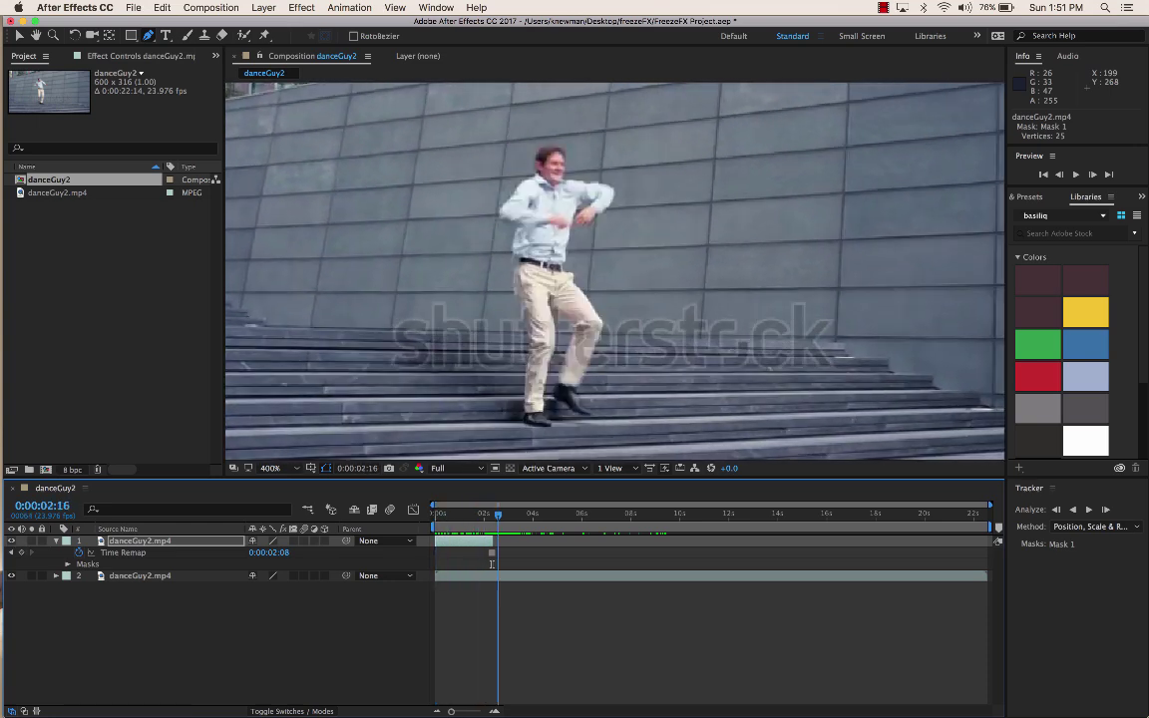
{"action": "left_click_drag", "start_coordinate": [498, 515], "coordinate": [435, 515]}
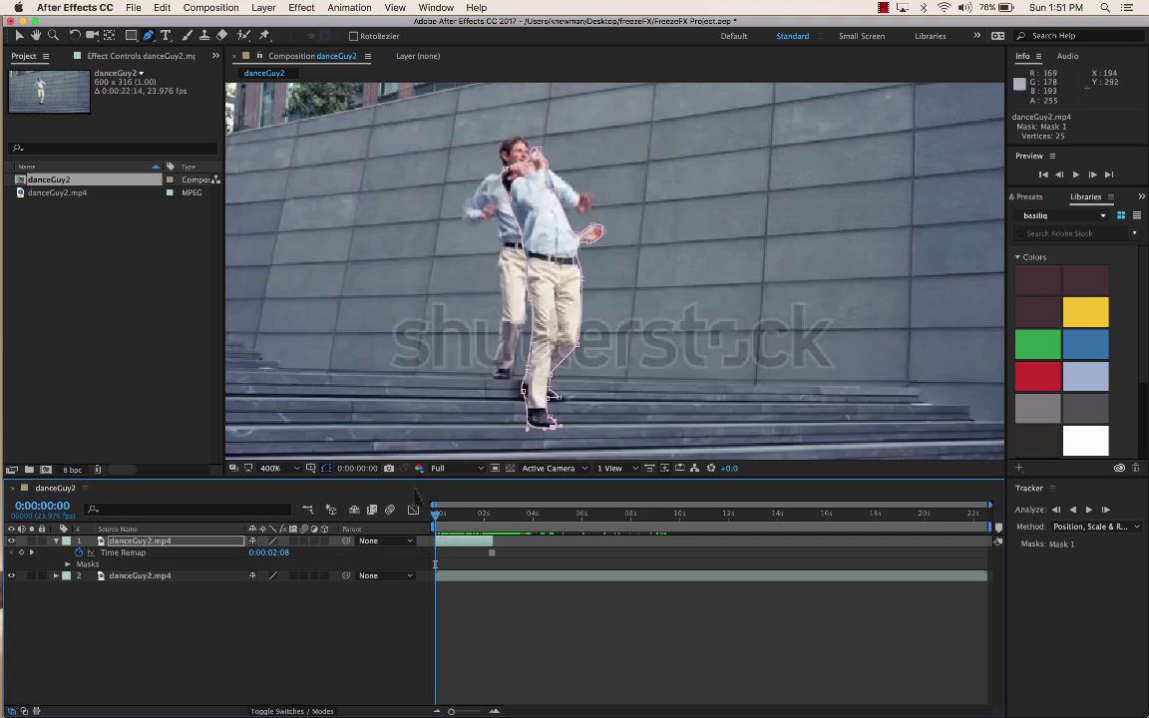
{"action": "key", "text": "space"}
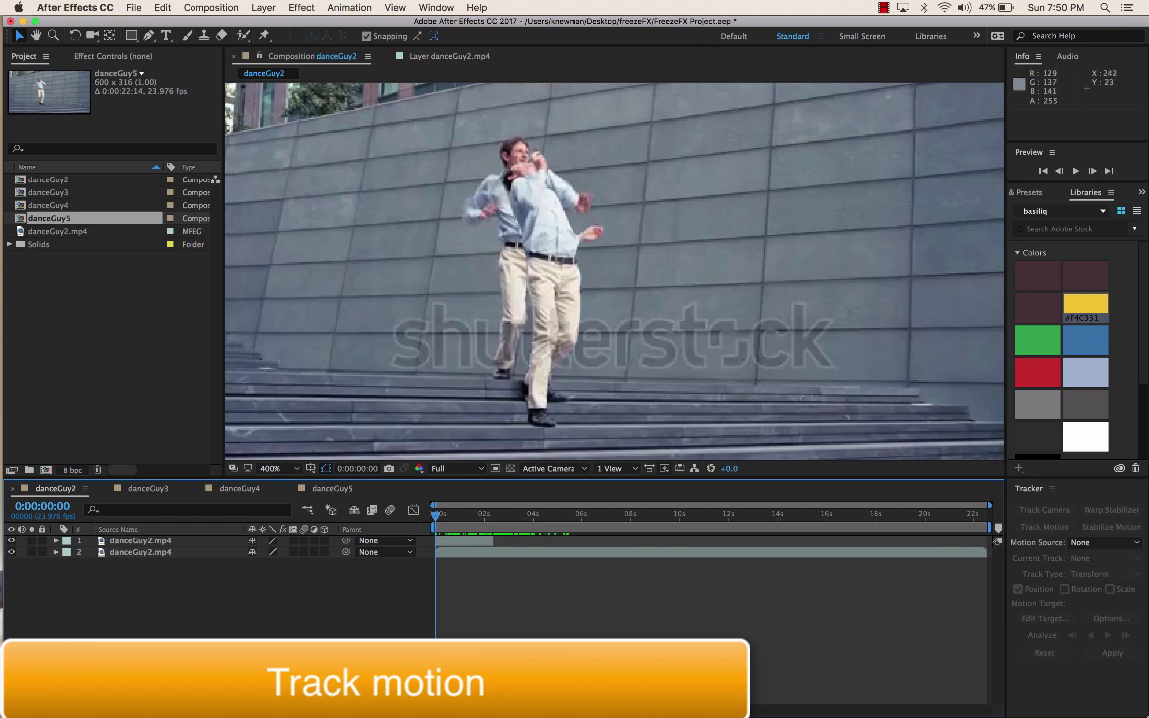
Step: Hide the upper masked layer and start Track Motion on the lower danceGuy2.mp4 layer
{"action": "left_click", "coordinate": [140, 553]}
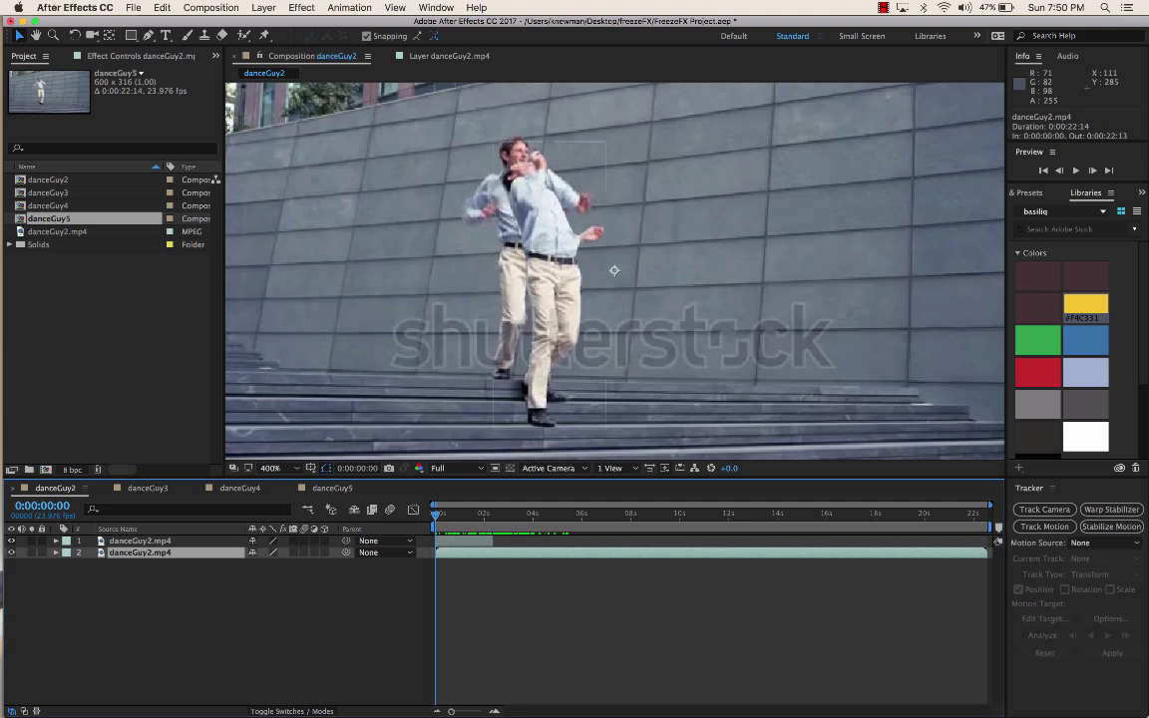
{"action": "left_click", "coordinate": [11, 540]}
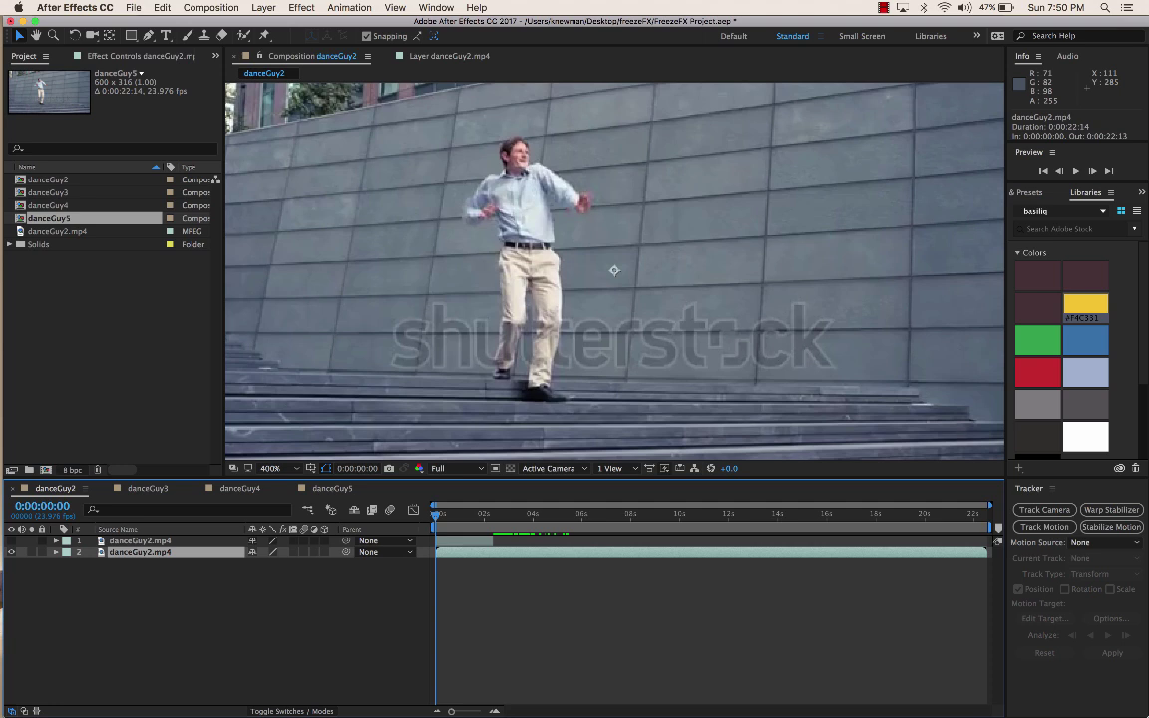
{"action": "left_click", "coordinate": [349, 7]}
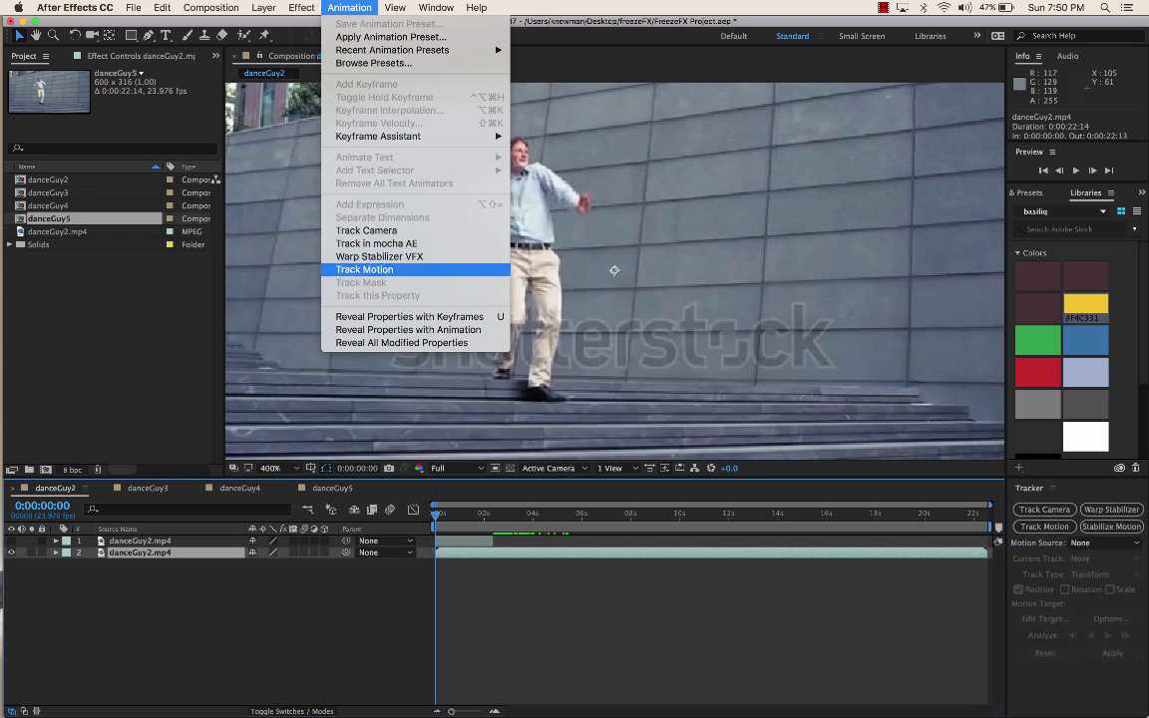
{"action": "left_click", "coordinate": [364, 269]}
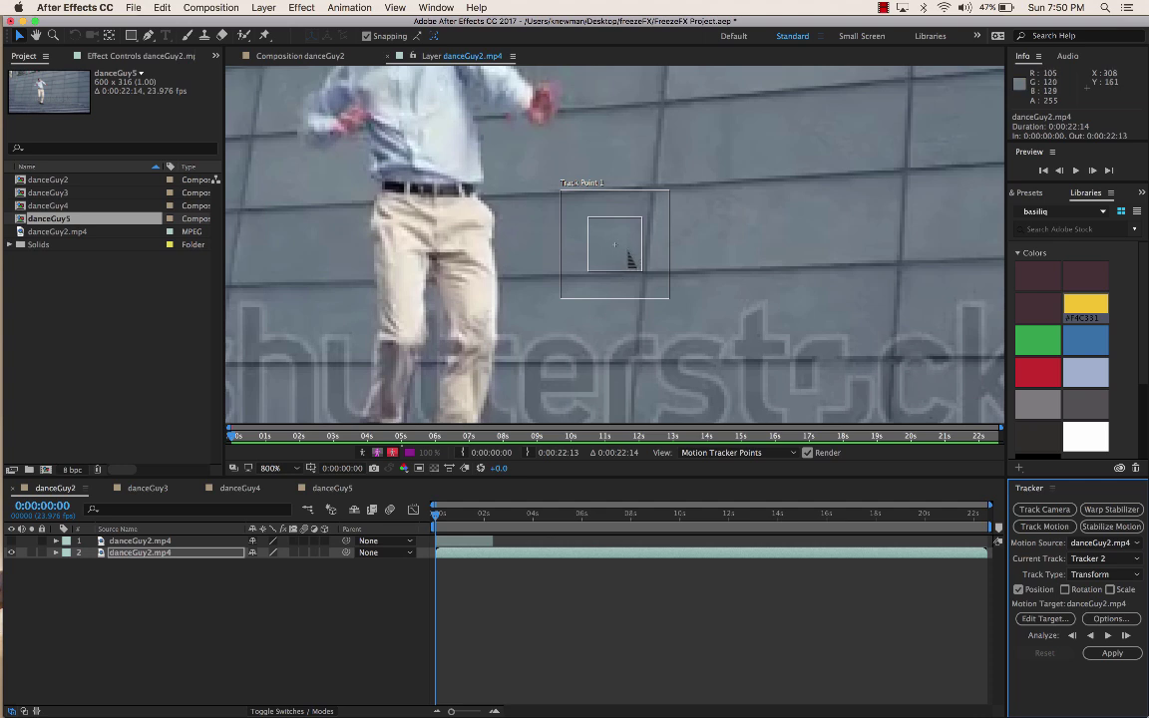
Step: Slightly shrink Track Point 1's inner box and place the point on the wall seams beside the man's head at 0:00:02:08
{"action": "left_click_drag", "start_coordinate": [629, 254], "coordinate": [702, 92]}
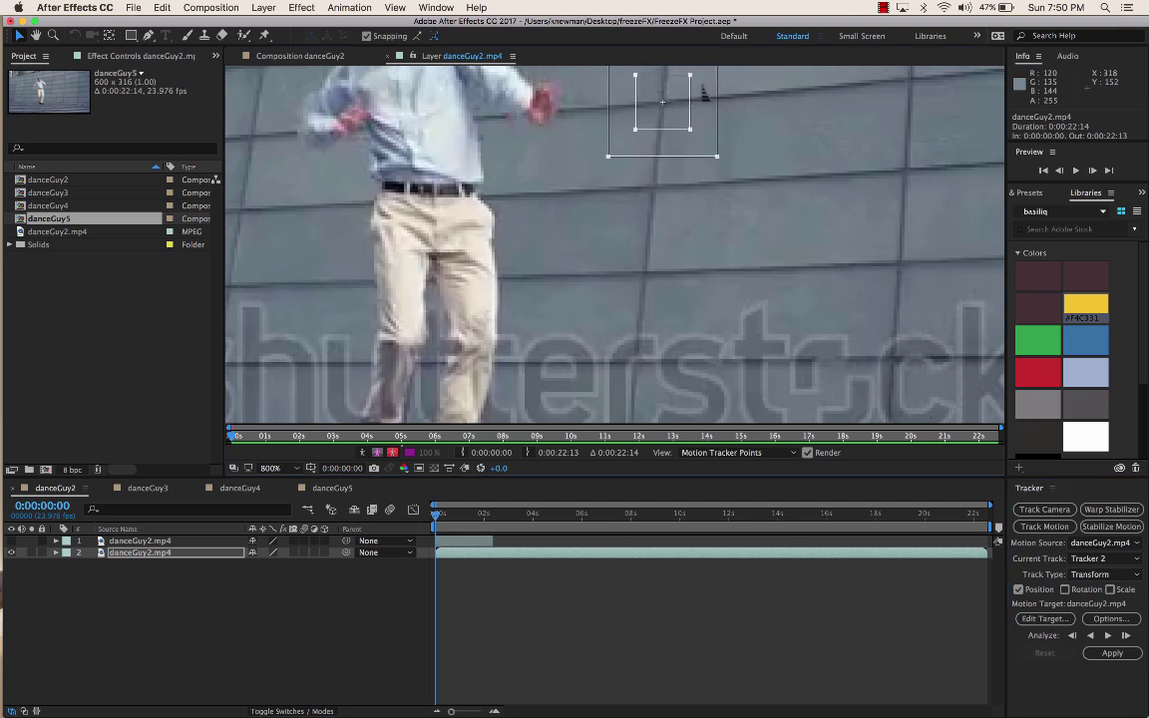
{"action": "key", "text": "comma"}
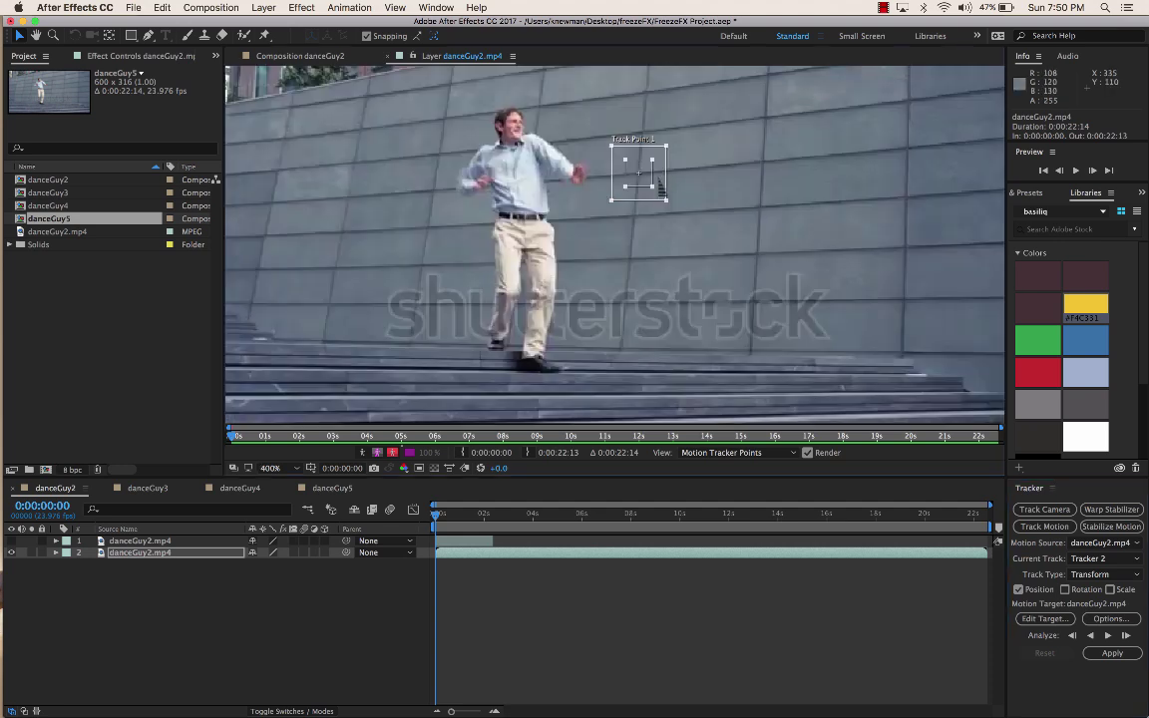
{"action": "left_click_drag", "start_coordinate": [659, 184], "coordinate": [666, 148]}
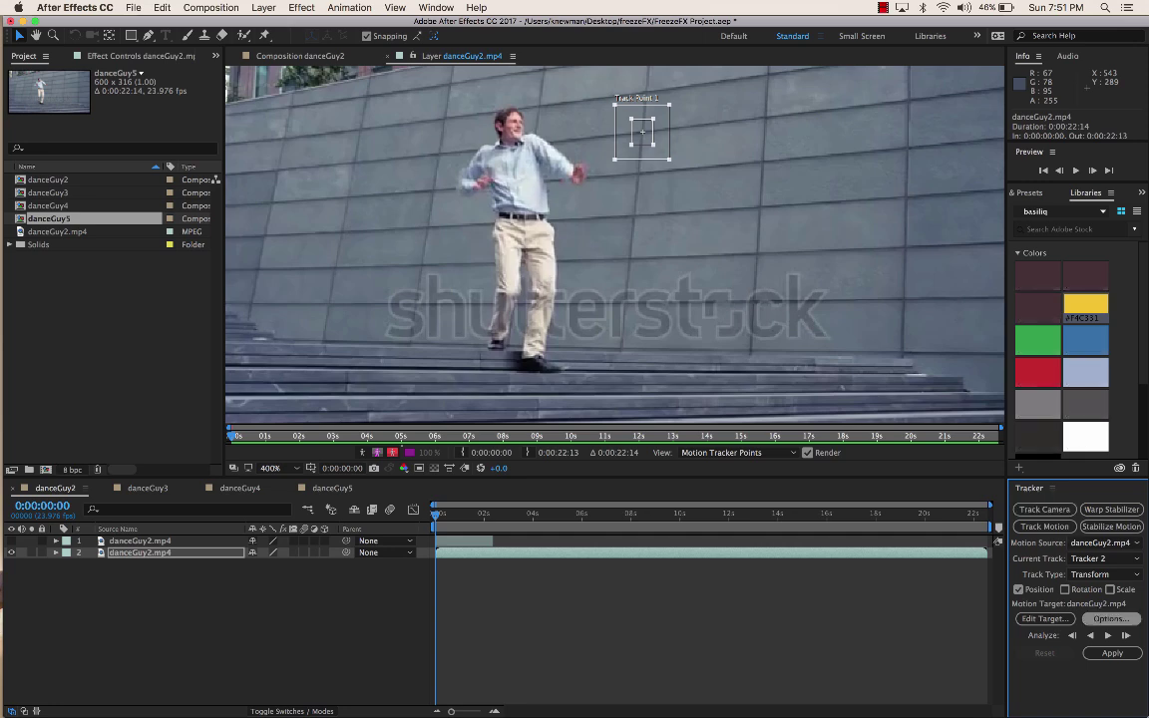
{"action": "key", "text": "space"}
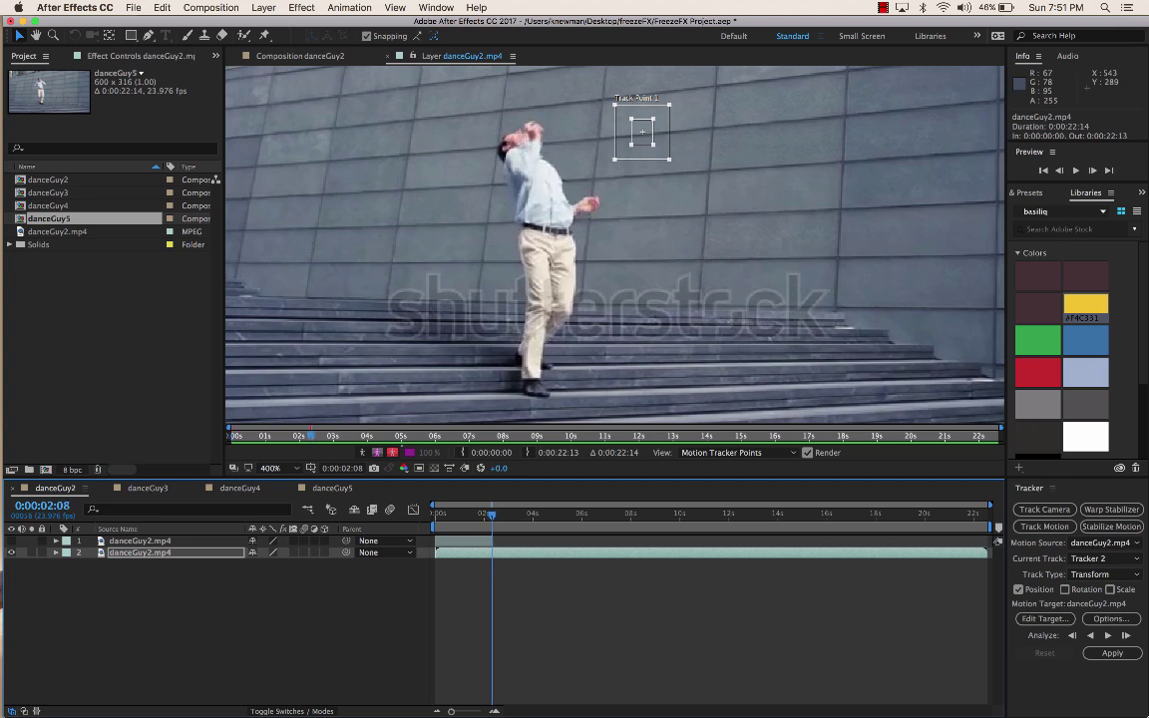
{"action": "left_click_drag", "start_coordinate": [643, 131], "coordinate": [598, 137]}
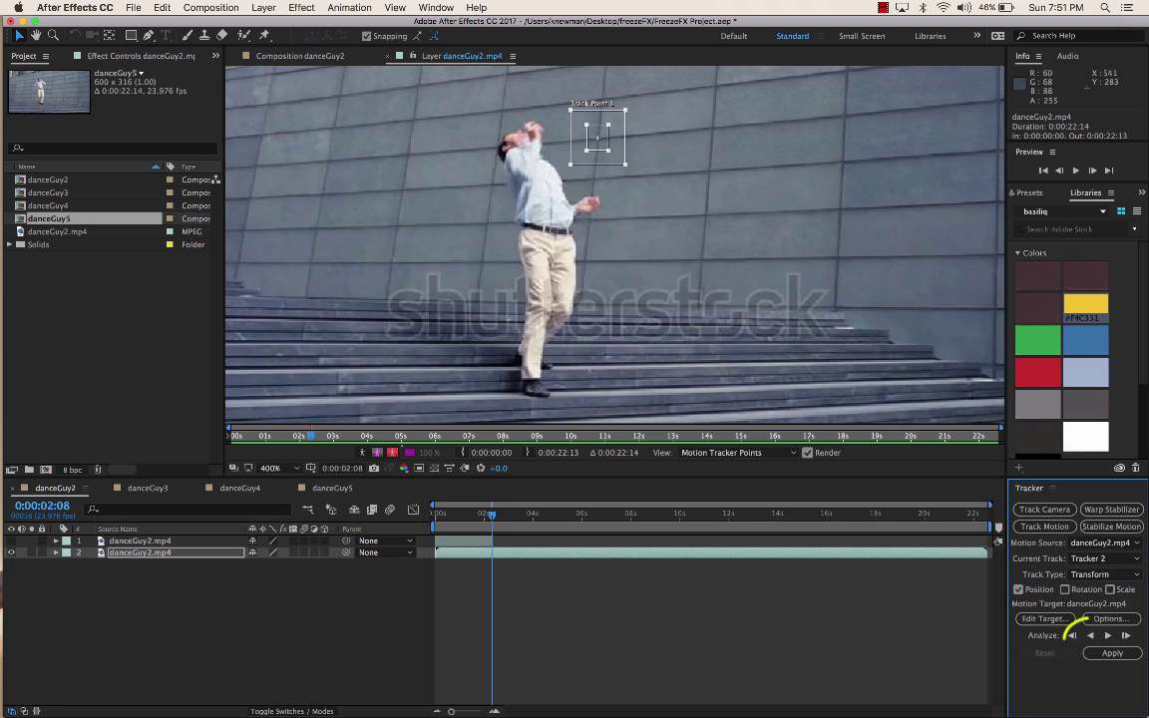
Step: Analyze the track point backward from 0:00:02:08 to the start of the clip and play back the tracked path
{"action": "left_click", "coordinate": [1090, 636]}
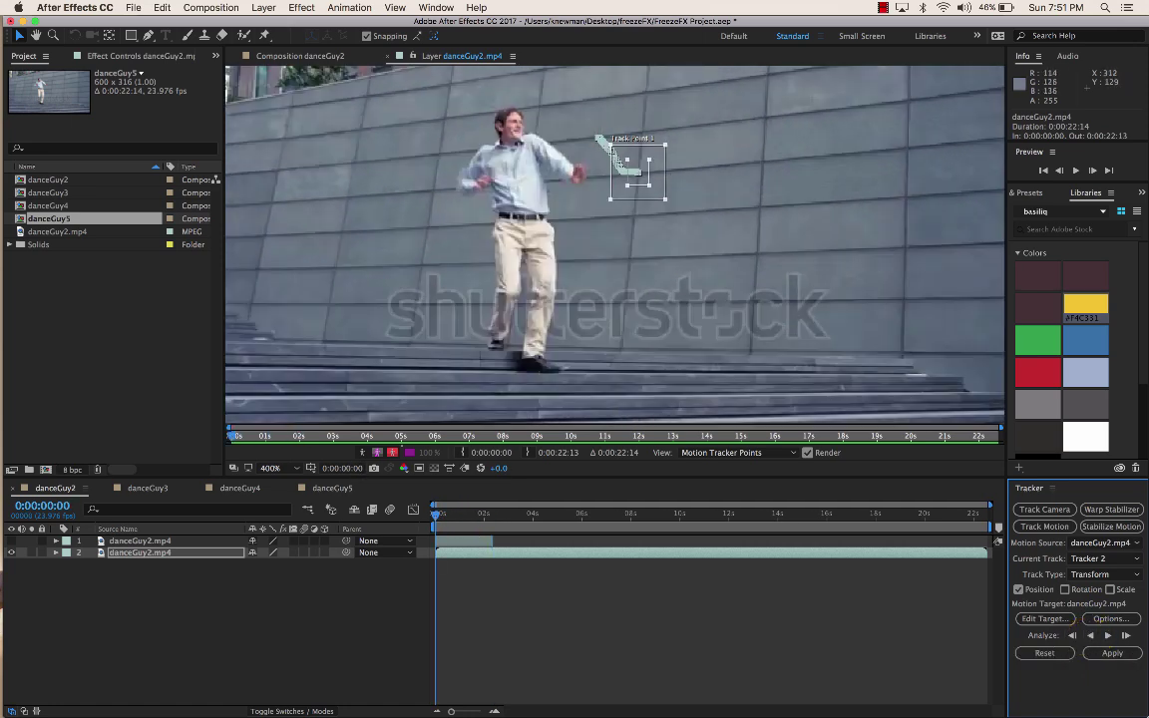
{"action": "key", "text": "space"}
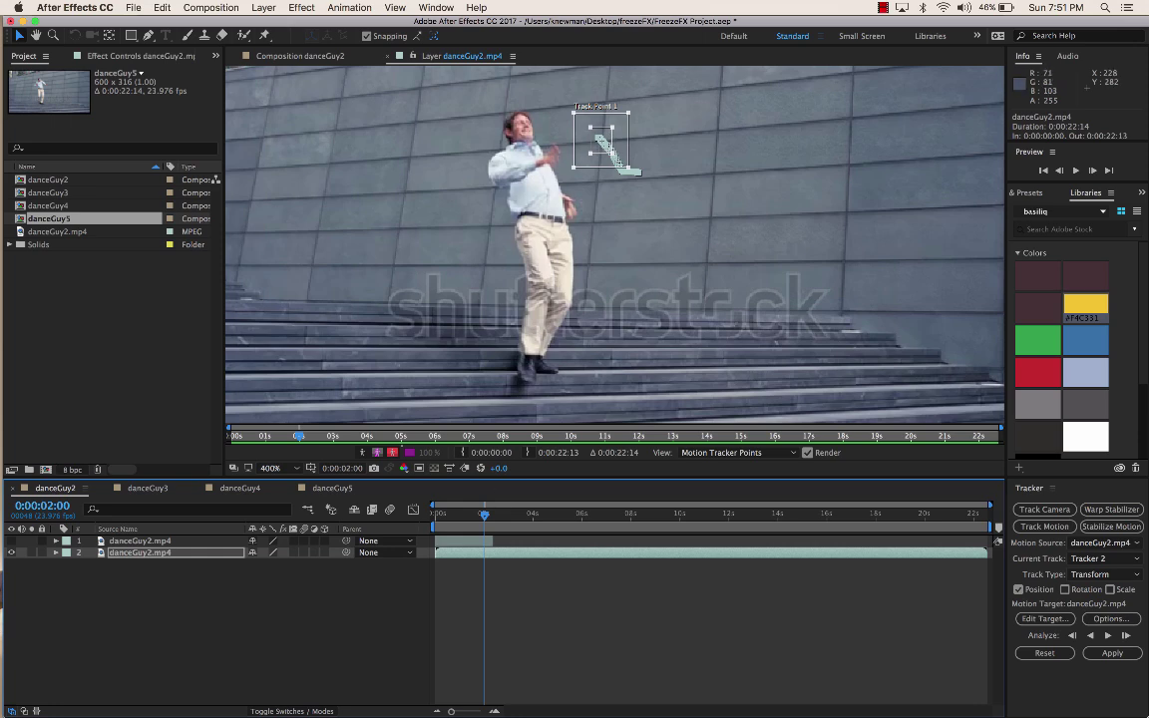
{"action": "left_click_drag", "start_coordinate": [484, 515], "coordinate": [435, 515]}
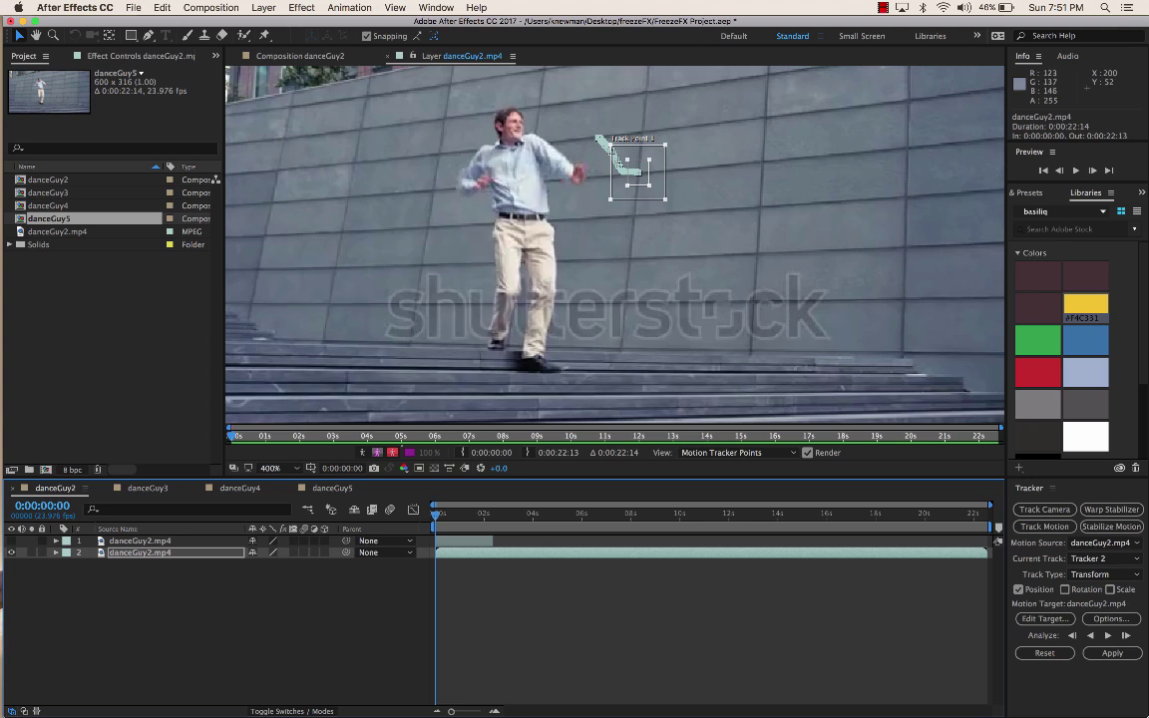
Step: Create a null object layer directly above the lower danceGuy2.mp4 layer
{"action": "left_click", "coordinate": [263, 7]}
{"action": "mouse_move", "coordinate": [270, 23]}
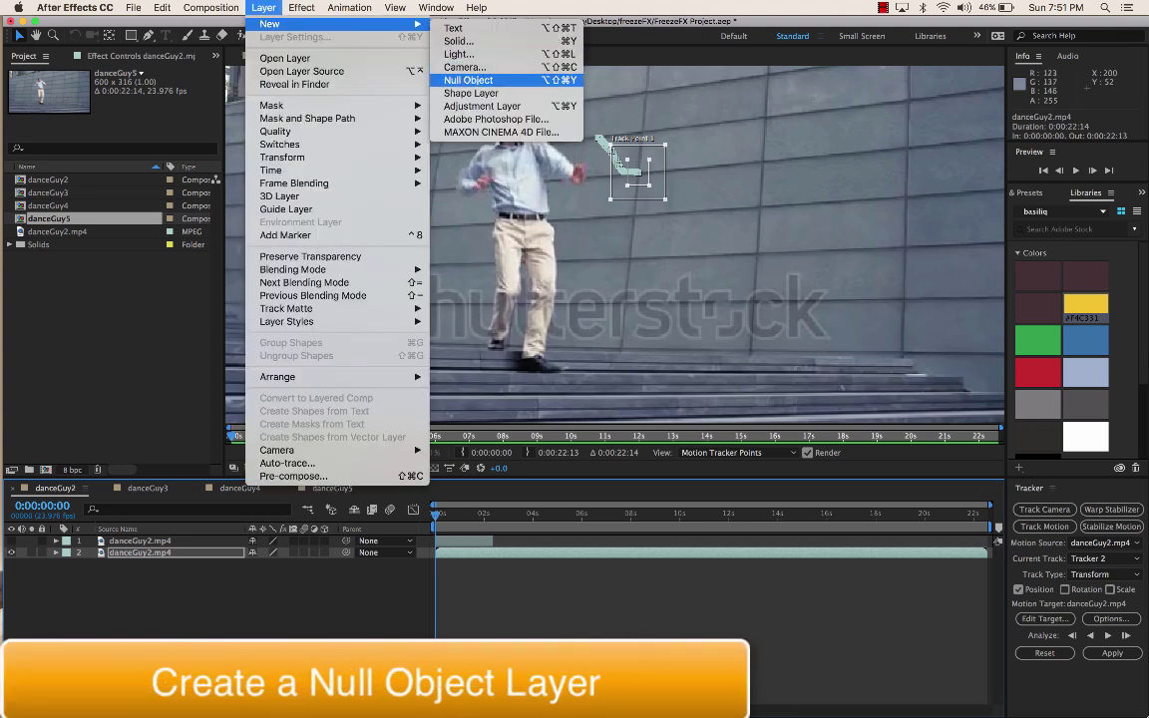
{"action": "left_click", "coordinate": [469, 79]}
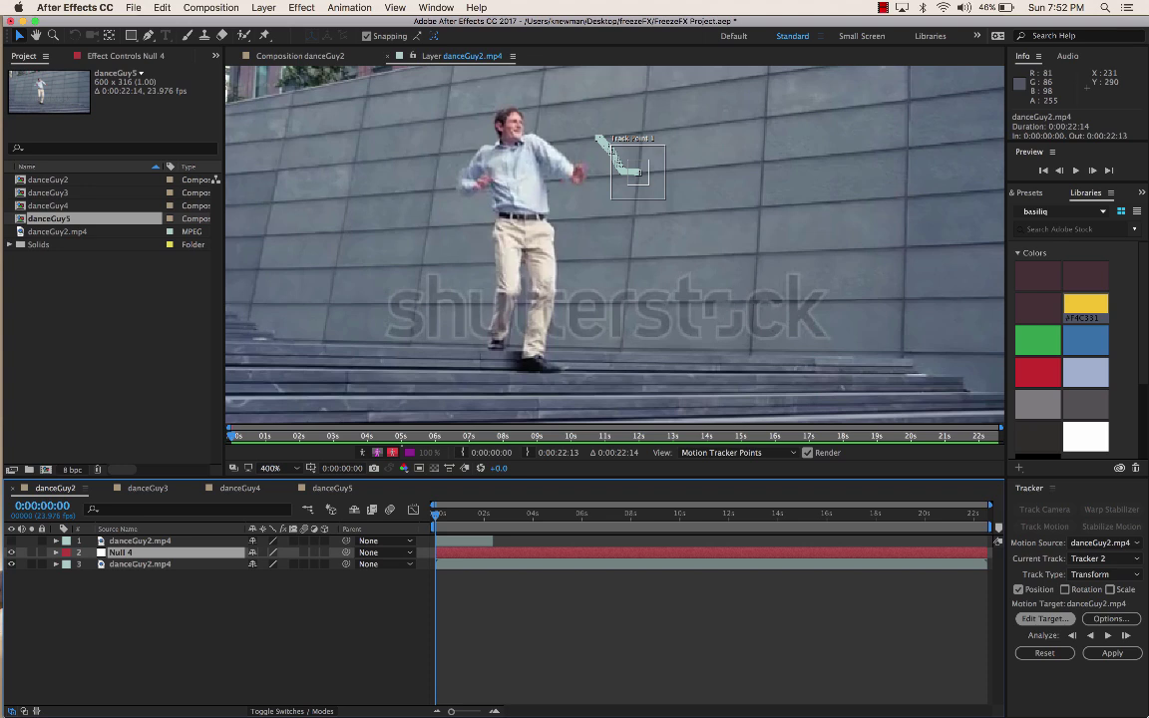
Step: Set Null 4 as the motion target and apply the position tracking to it in X and Y
{"action": "left_click", "coordinate": [1044, 619]}
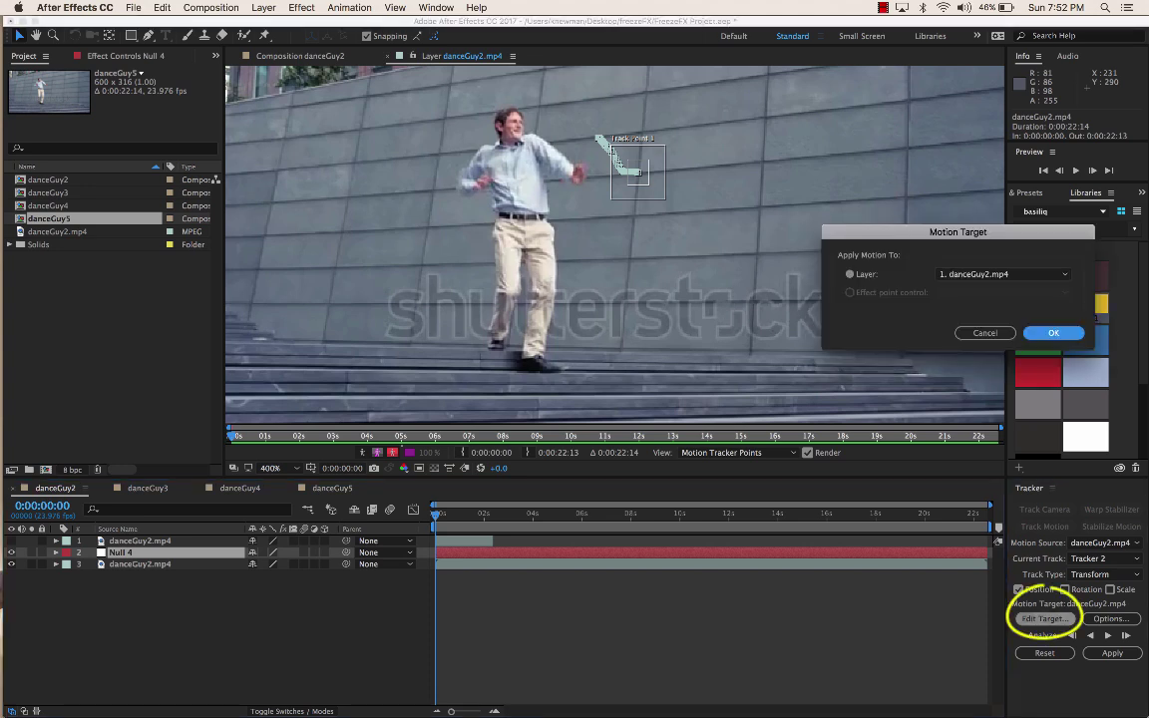
{"action": "left_click", "coordinate": [1002, 274]}
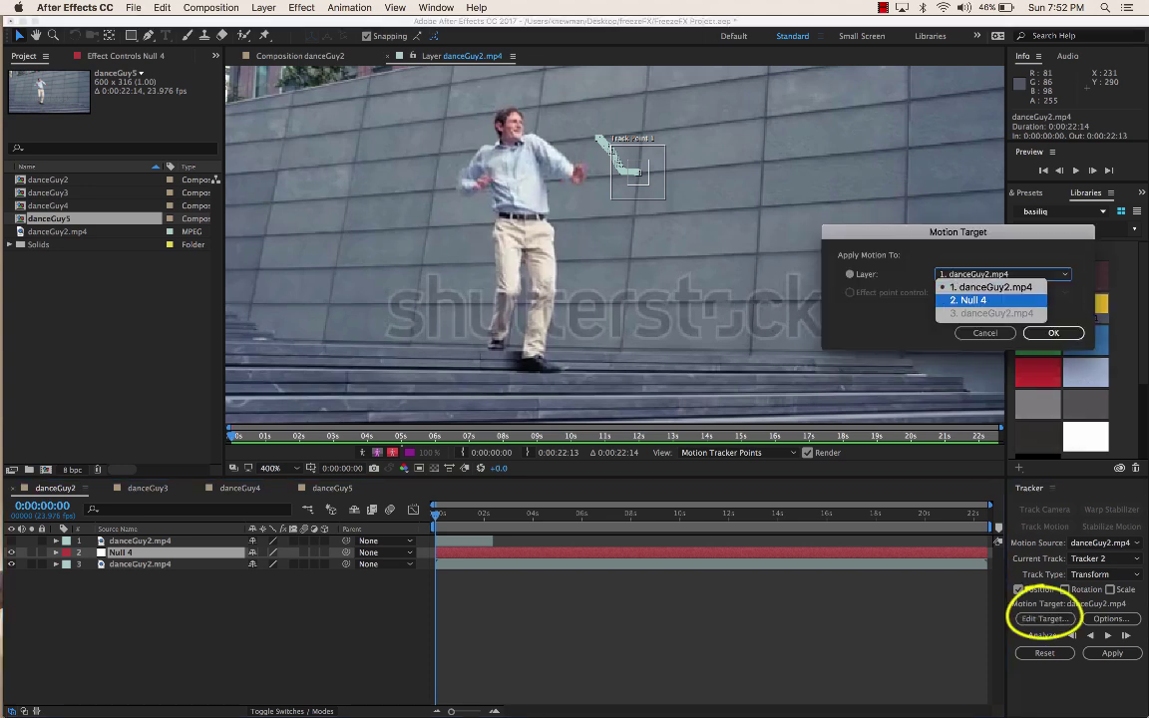
{"action": "left_click", "coordinate": [969, 300]}
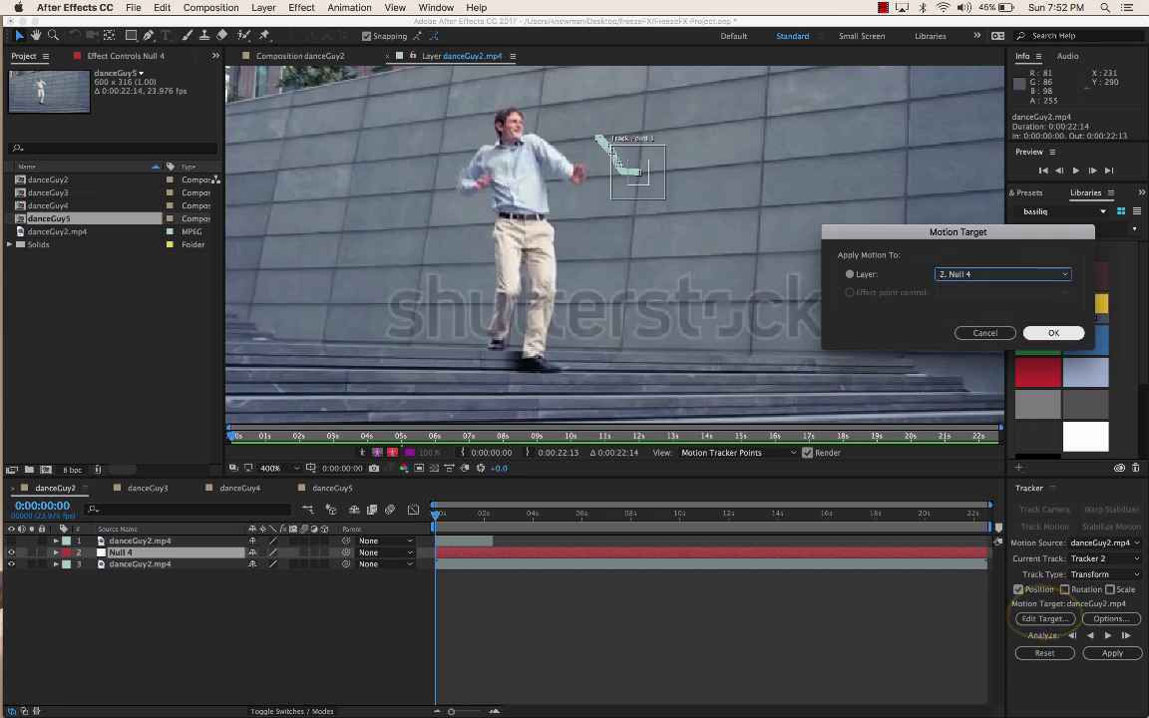
{"action": "key", "text": "Return"}
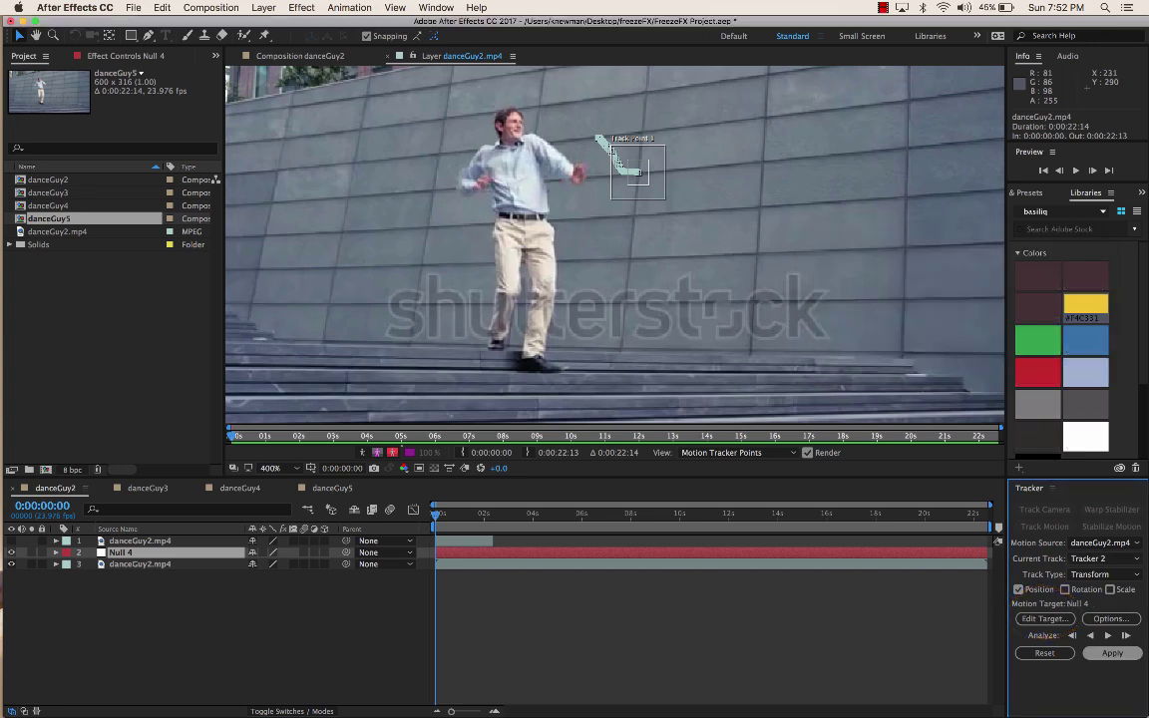
{"action": "left_click", "coordinate": [1112, 653]}
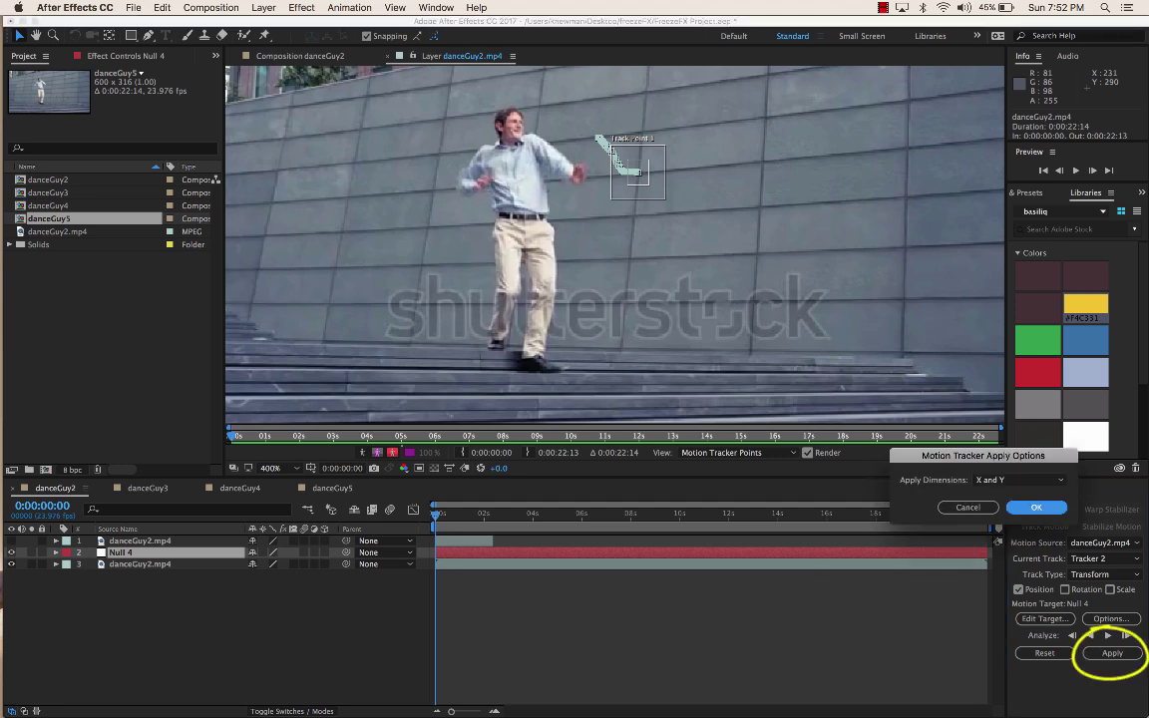
{"action": "key", "text": "Return"}
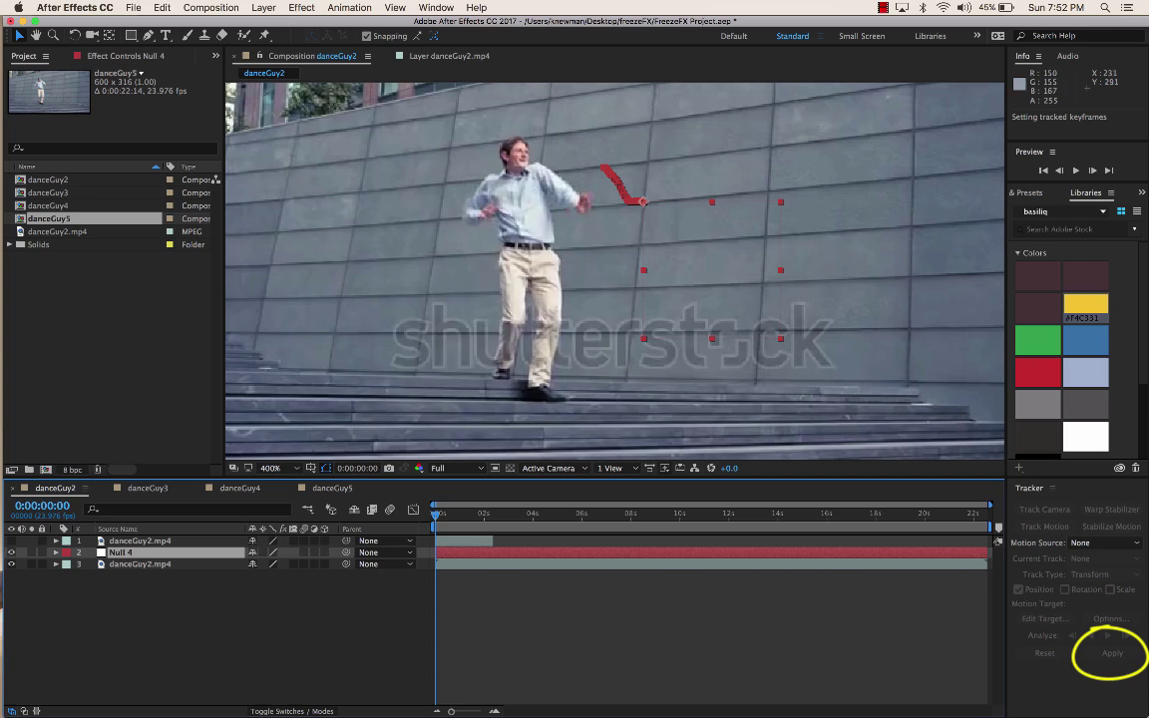
Step: Scale Null 4 down to about 23% by 25% and trim its layer to end with the frozen layer at 0:00:02:09
{"action": "key", "text": "space"}
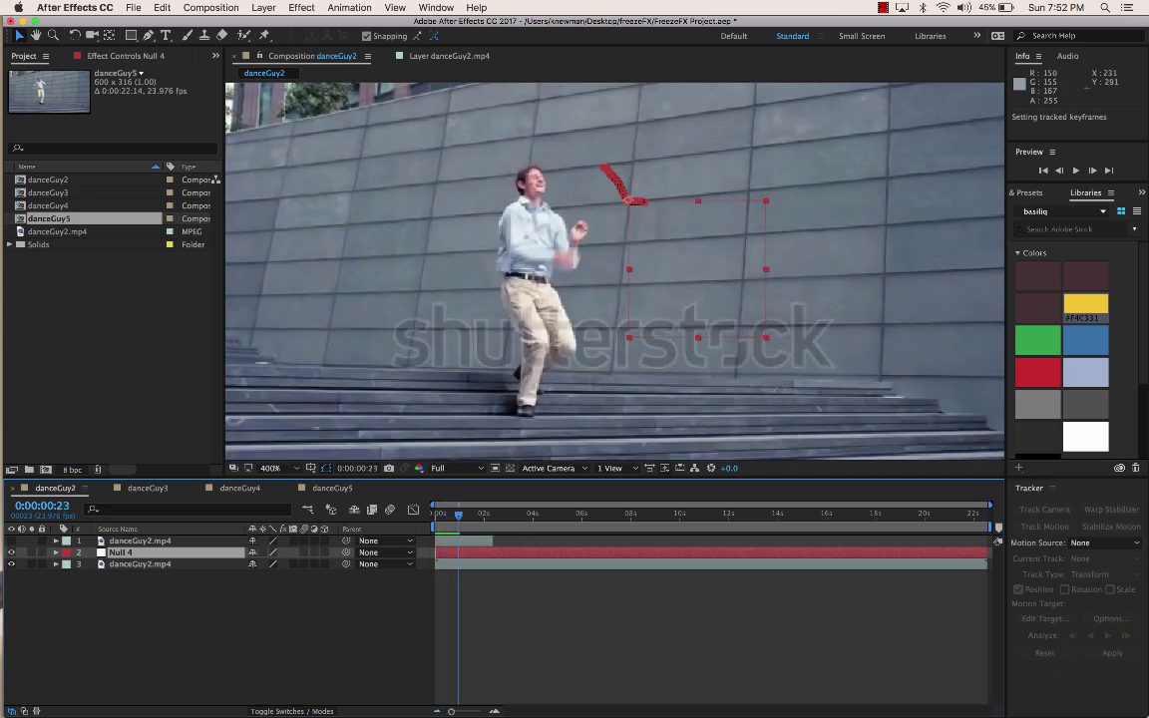
{"action": "left_click_drag", "start_coordinate": [764, 336], "coordinate": [660, 235]}
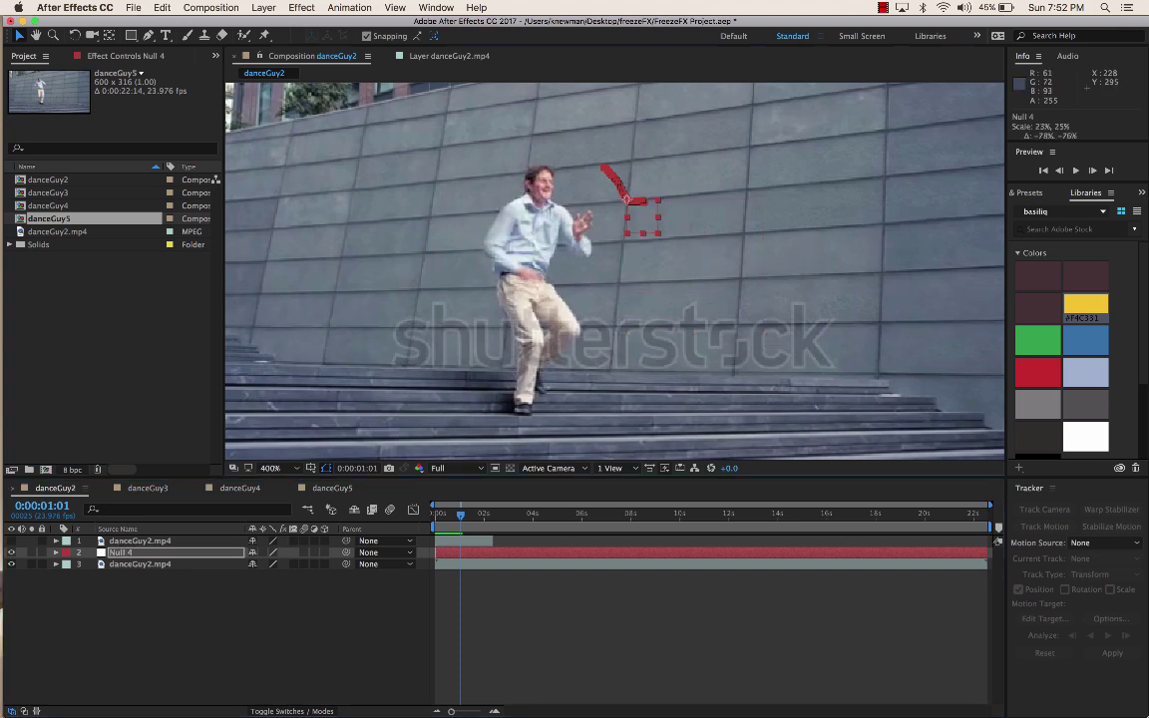
{"action": "key", "text": "Home"}
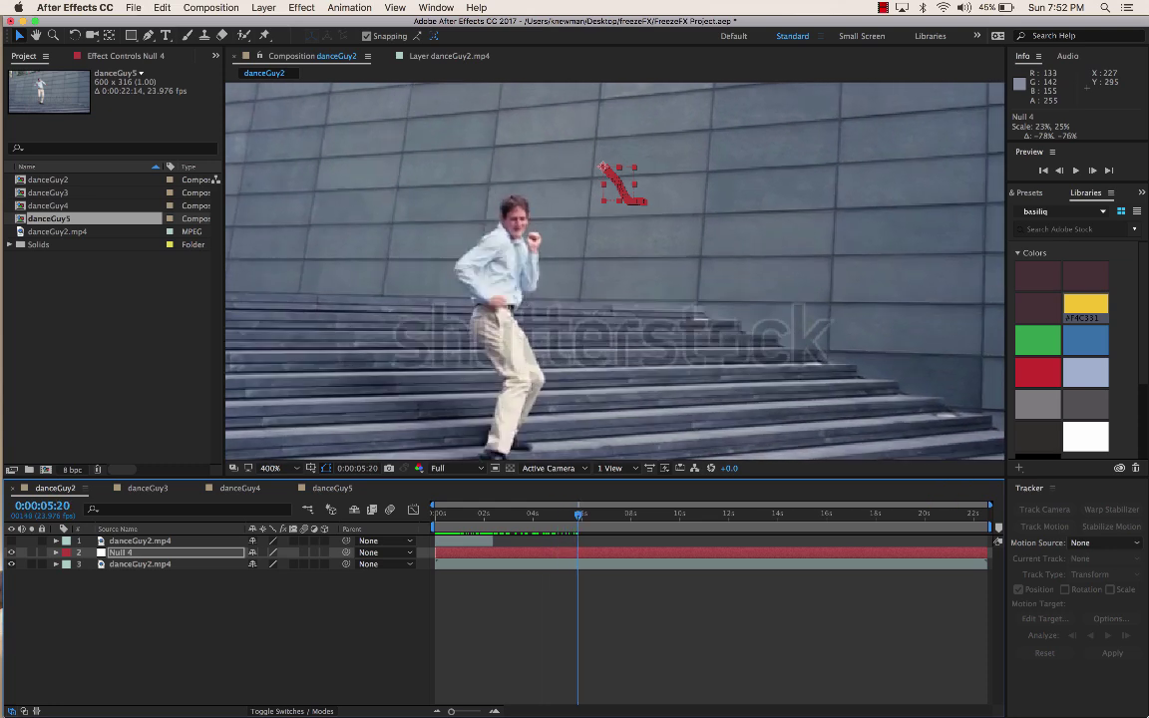
{"action": "left_click_drag", "start_coordinate": [988, 553], "coordinate": [500, 554]}
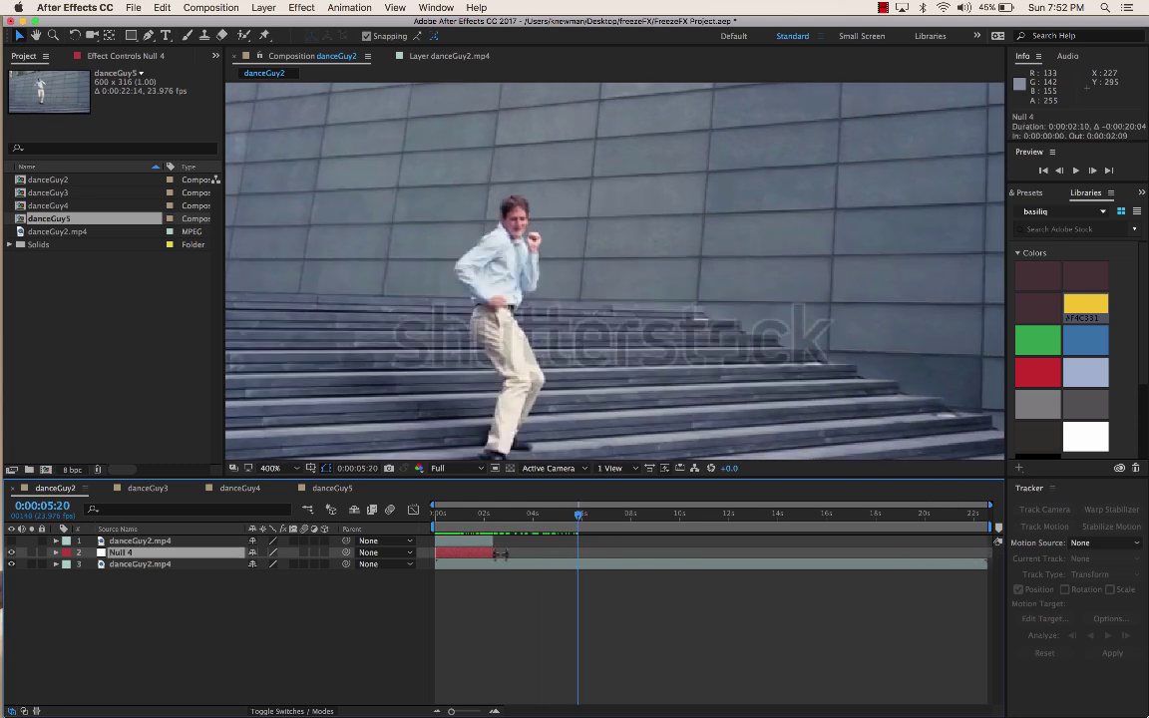
Step: At 0:00:02:08, show the upper masked danceGuy2.mp4 layer and parent it to Null 4
{"action": "left_click_drag", "start_coordinate": [577, 515], "coordinate": [435, 514]}
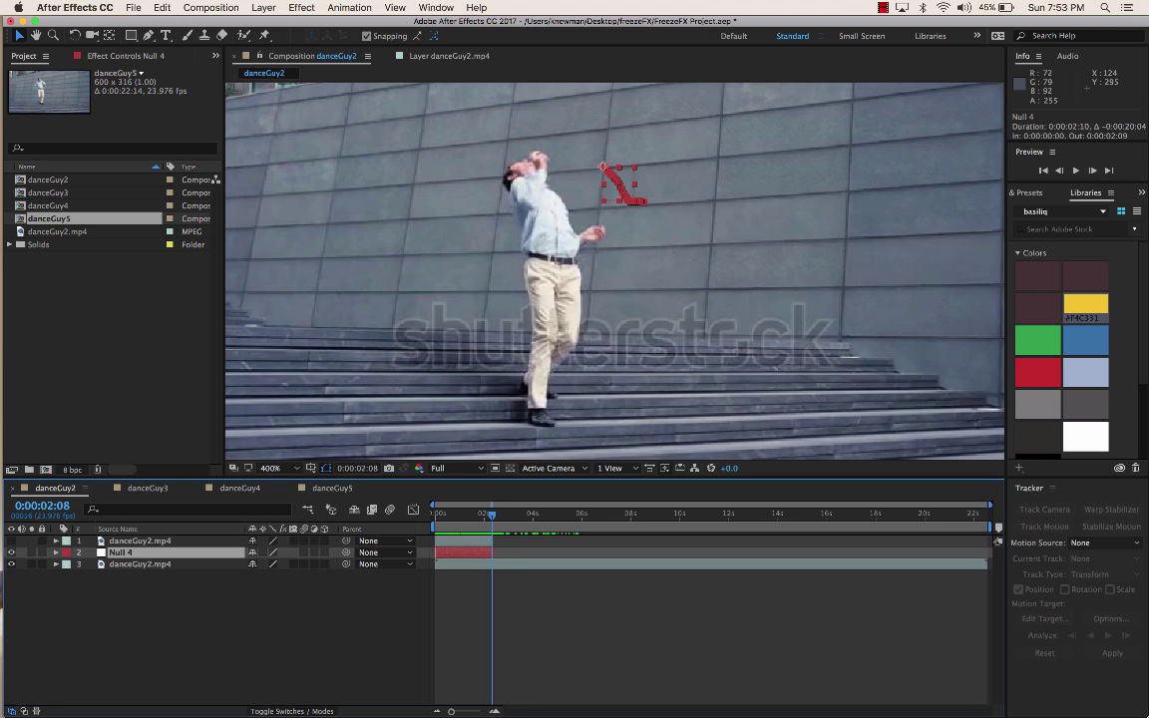
{"action": "left_click", "coordinate": [11, 541]}
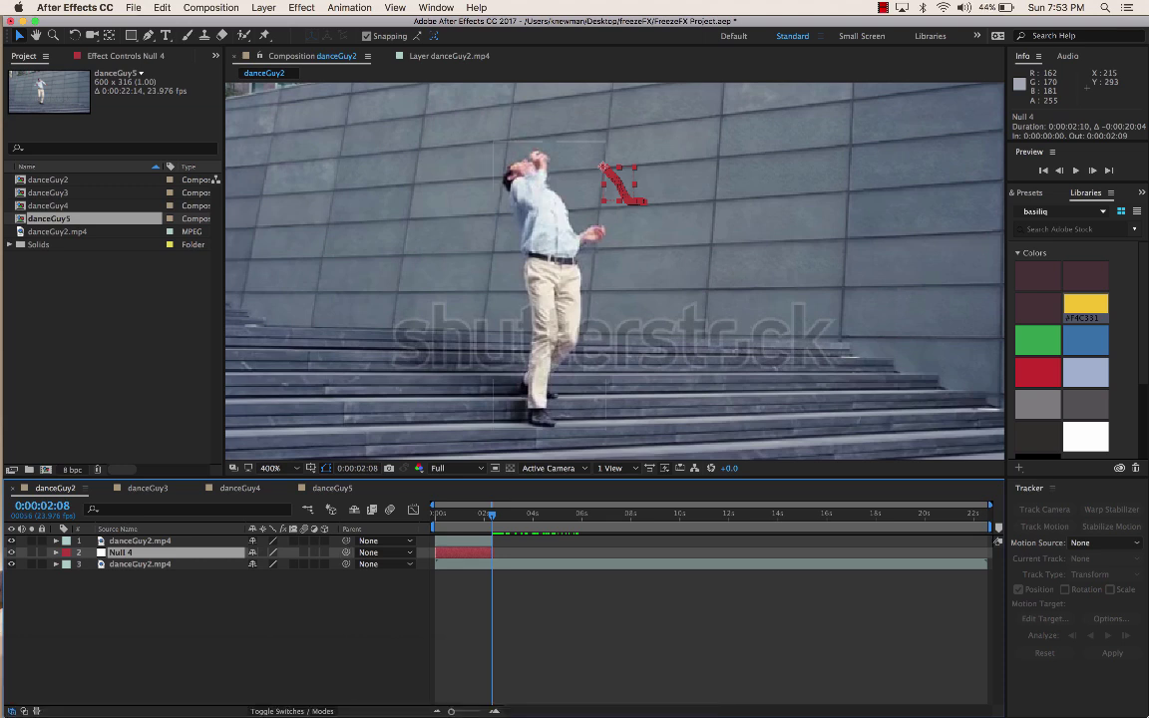
{"action": "left_click_drag", "start_coordinate": [346, 541], "coordinate": [170, 552]}
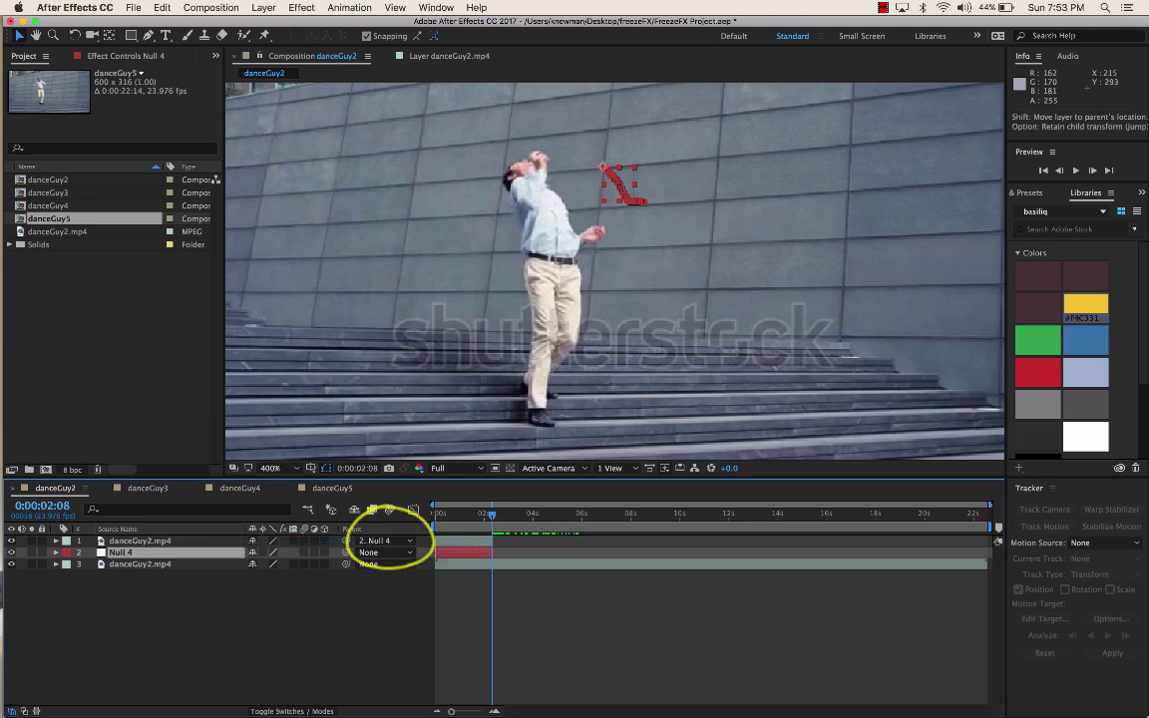
Step: Preview from 0:00:00:00 how the frozen cutout follows the camera movement
{"action": "left_click_drag", "start_coordinate": [492, 515], "coordinate": [435, 515]}
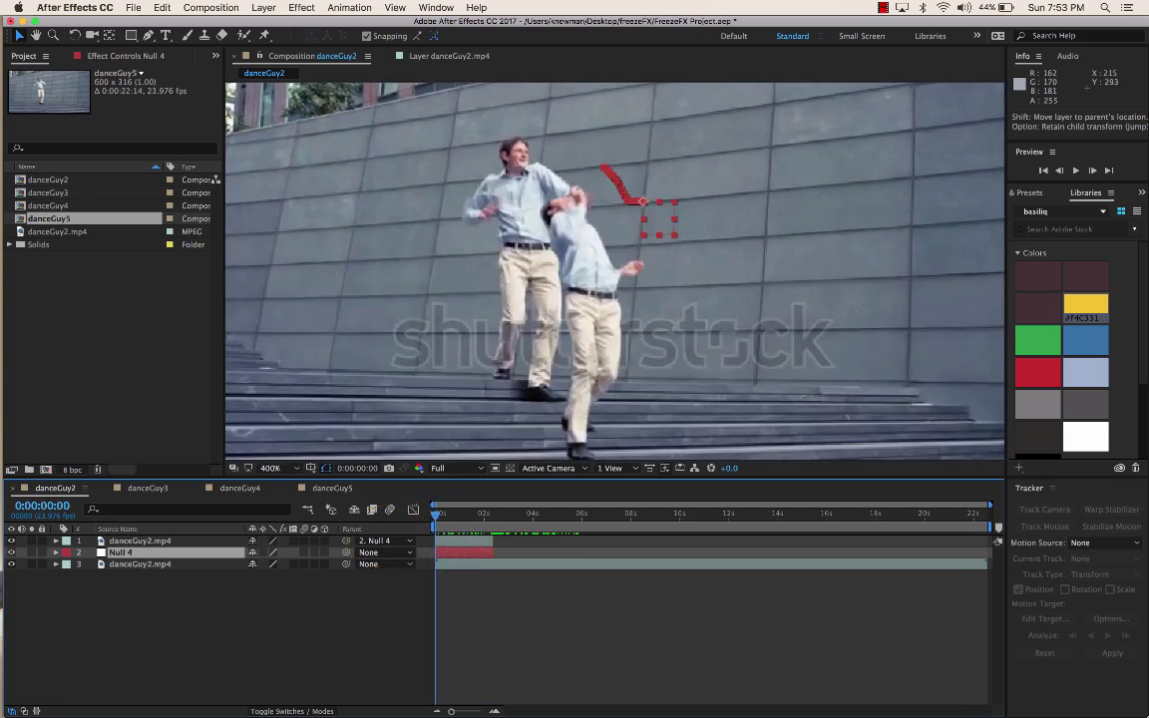
{"action": "key", "text": "space"}
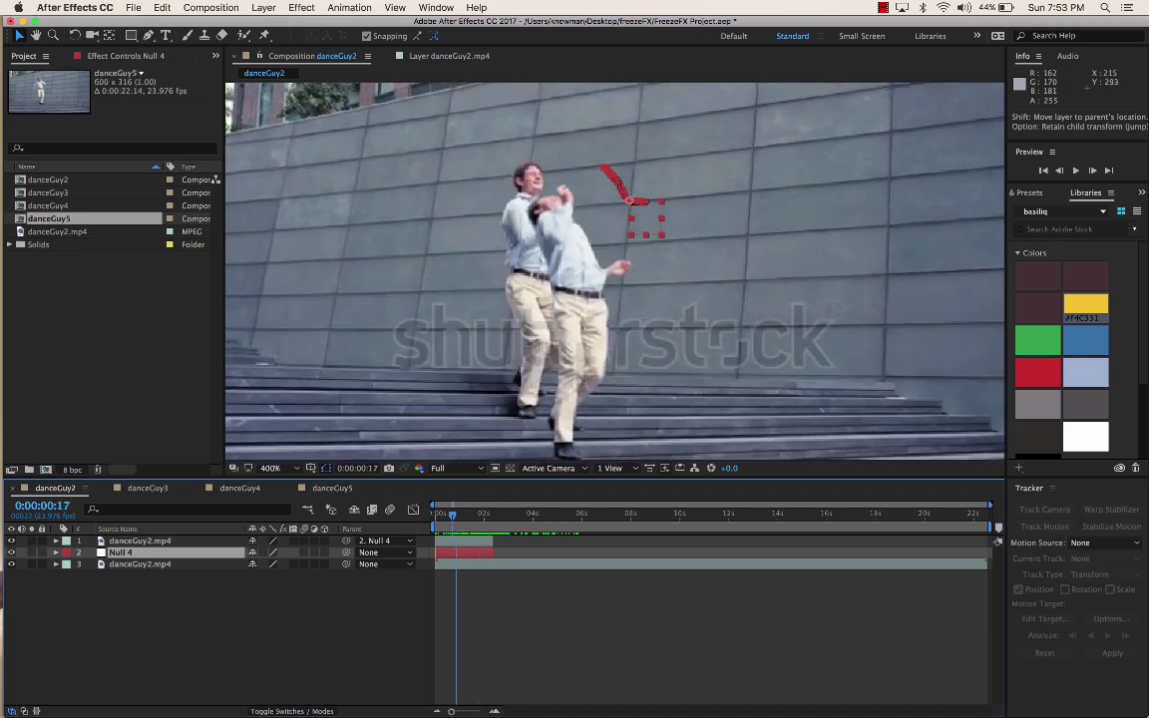
{"action": "key", "text": "space"}
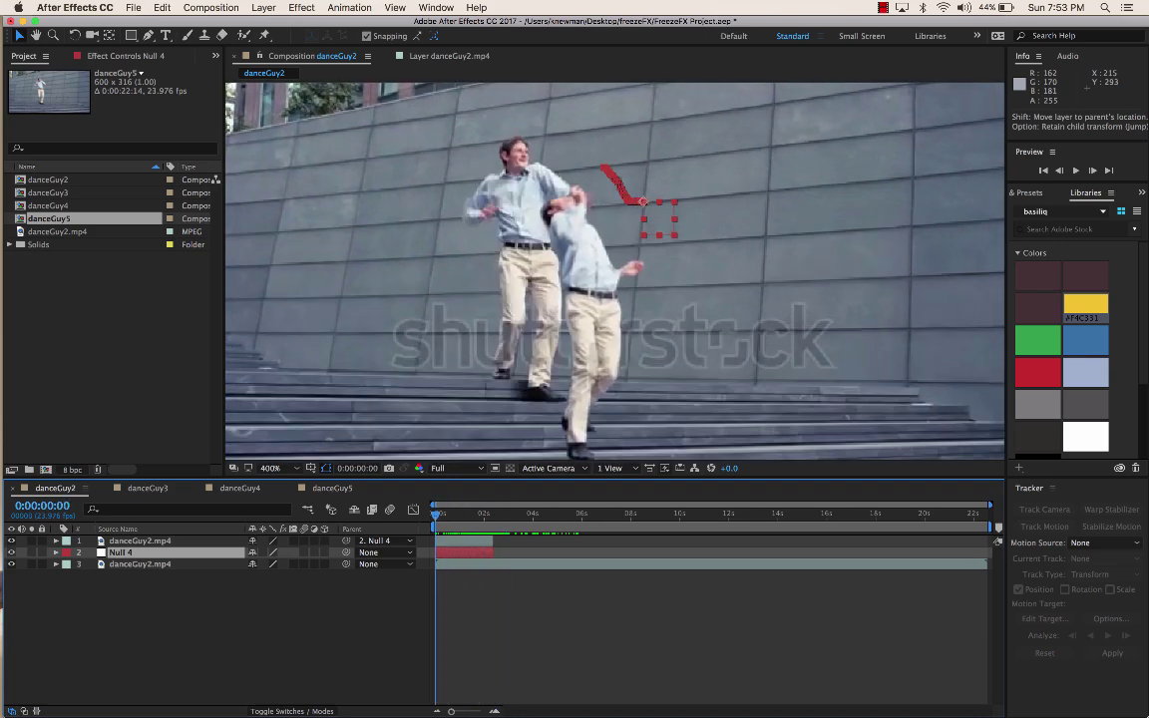
{"action": "key", "text": "space"}
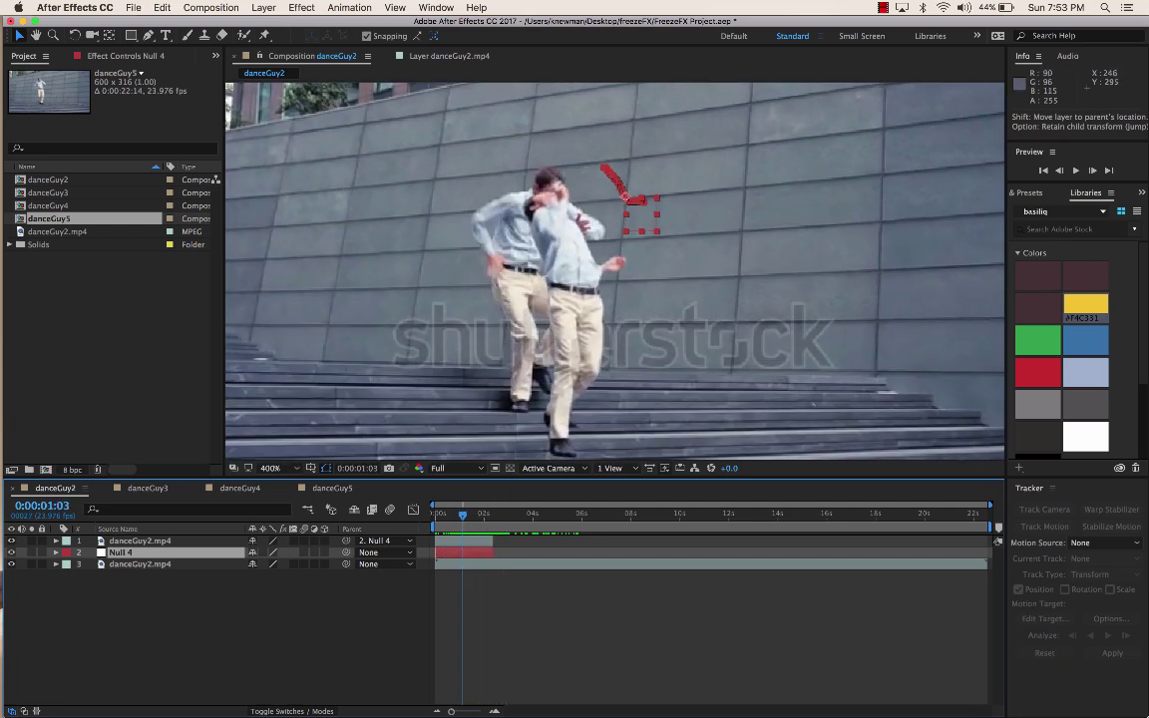
{"action": "key", "text": "space"}
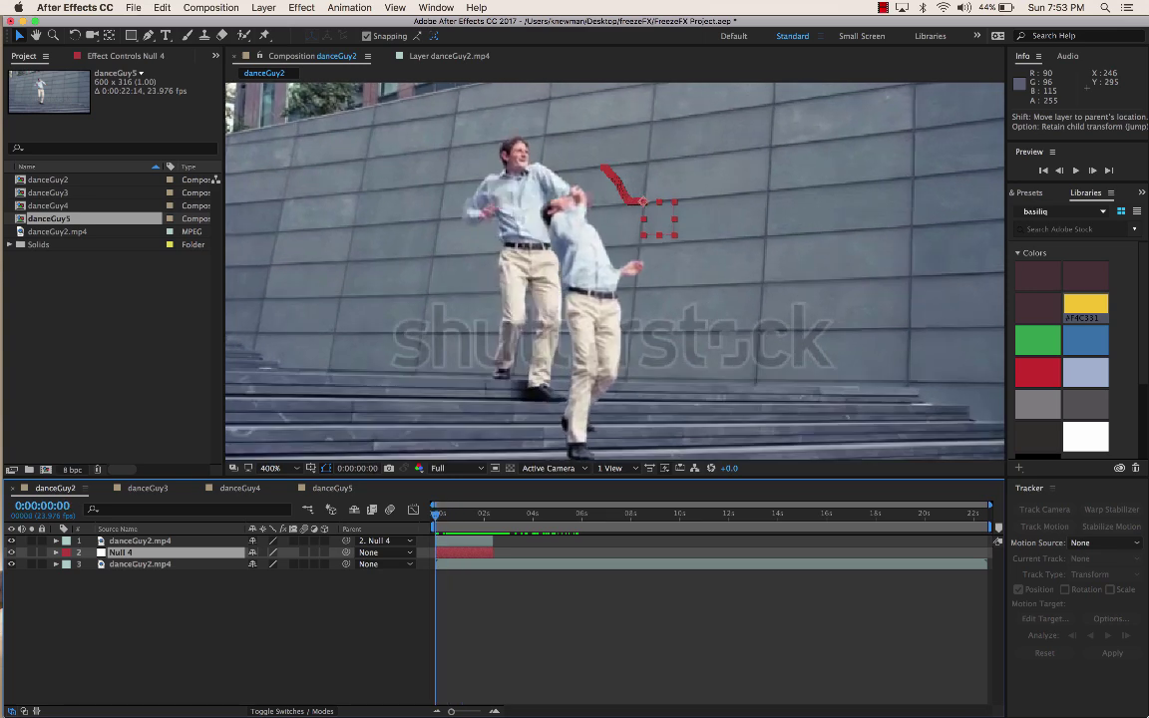
{"action": "key", "text": "space"}
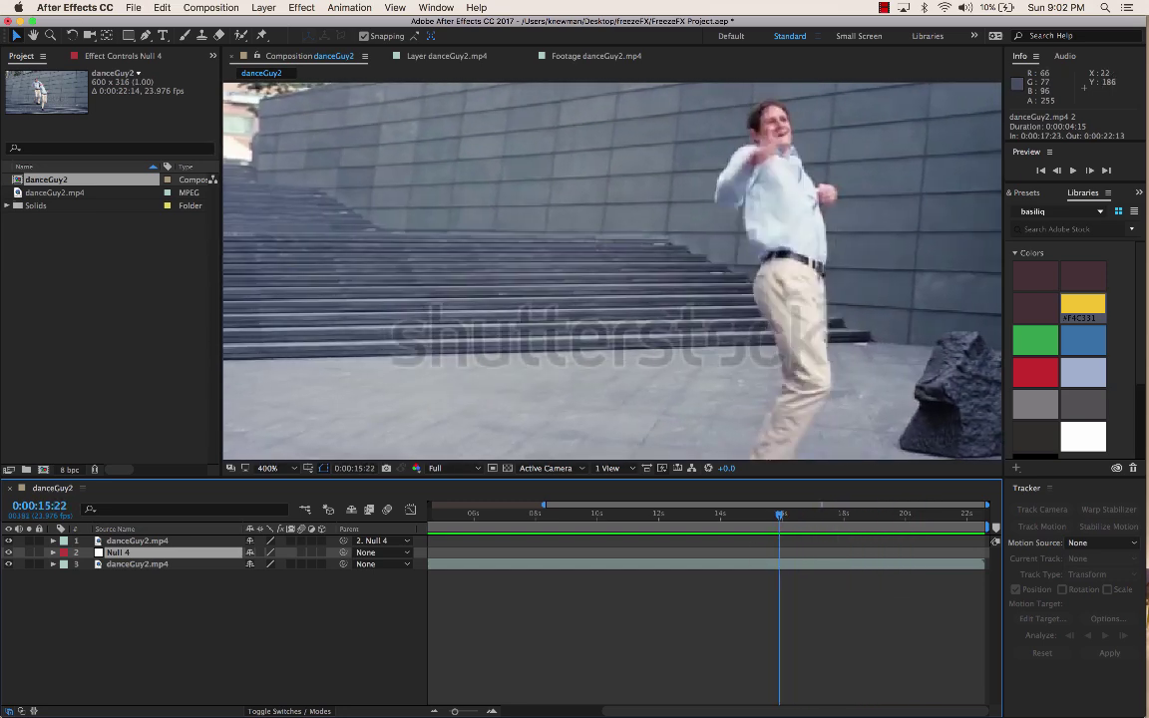
Step: Duplicate the danceGuy2.mp4 footage in the project and set the copy's in point to 0:00:16:00
{"action": "left_click", "coordinate": [56, 193]}
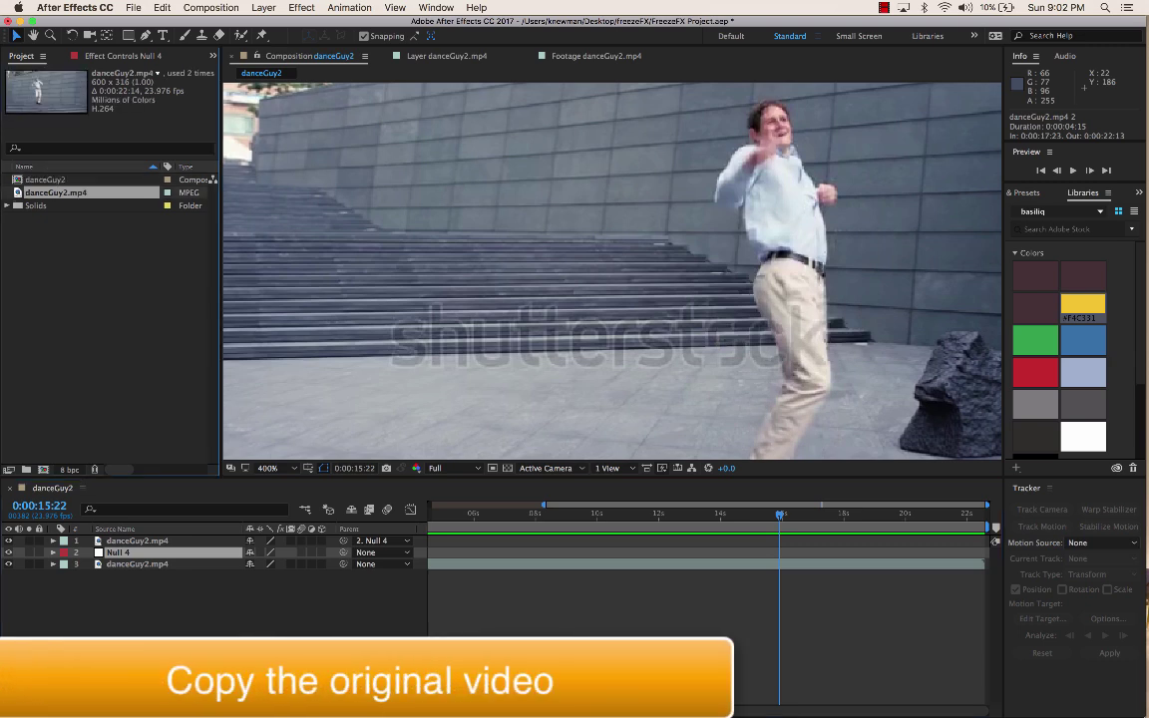
{"action": "key", "text": "super+d"}
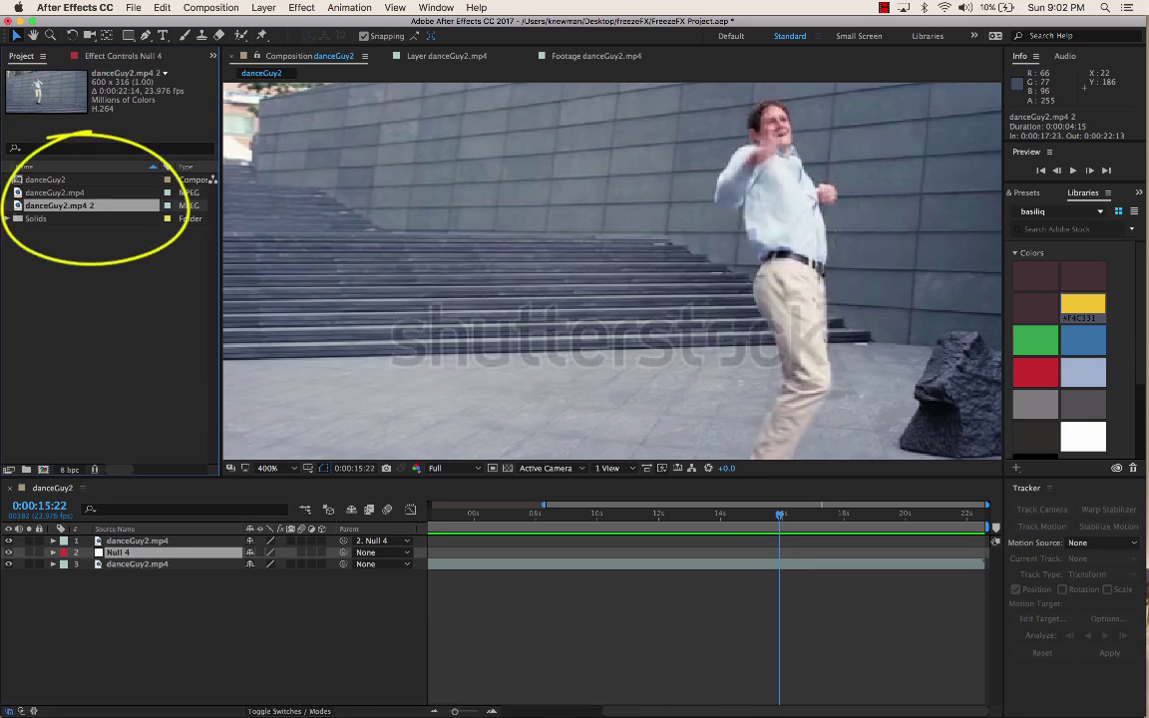
{"action": "double_click", "coordinate": [58, 205]}
{"action": "left_click_drag", "start_coordinate": [228, 438], "coordinate": [818, 437]}
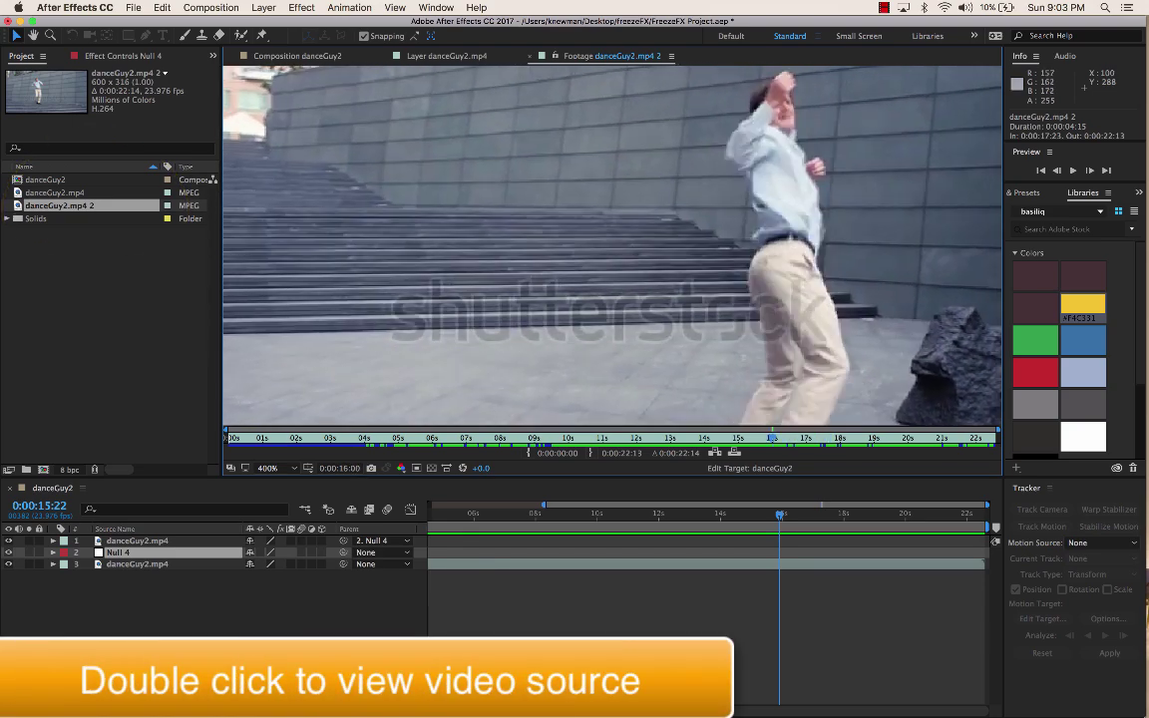
{"action": "key", "text": "alt+bracketleft"}
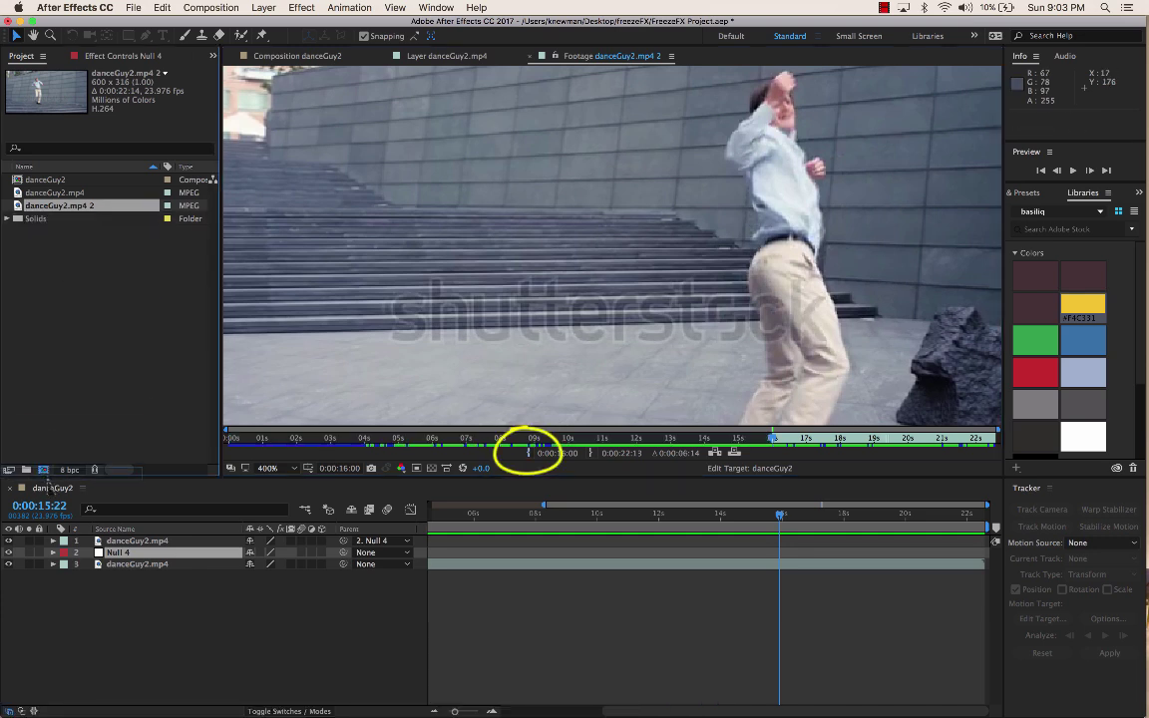
Step: Create a new composition from the trimmed danceGuy2.mp4 2 footage and preview it
{"action": "left_click_drag", "start_coordinate": [48, 485], "coordinate": [44, 470]}
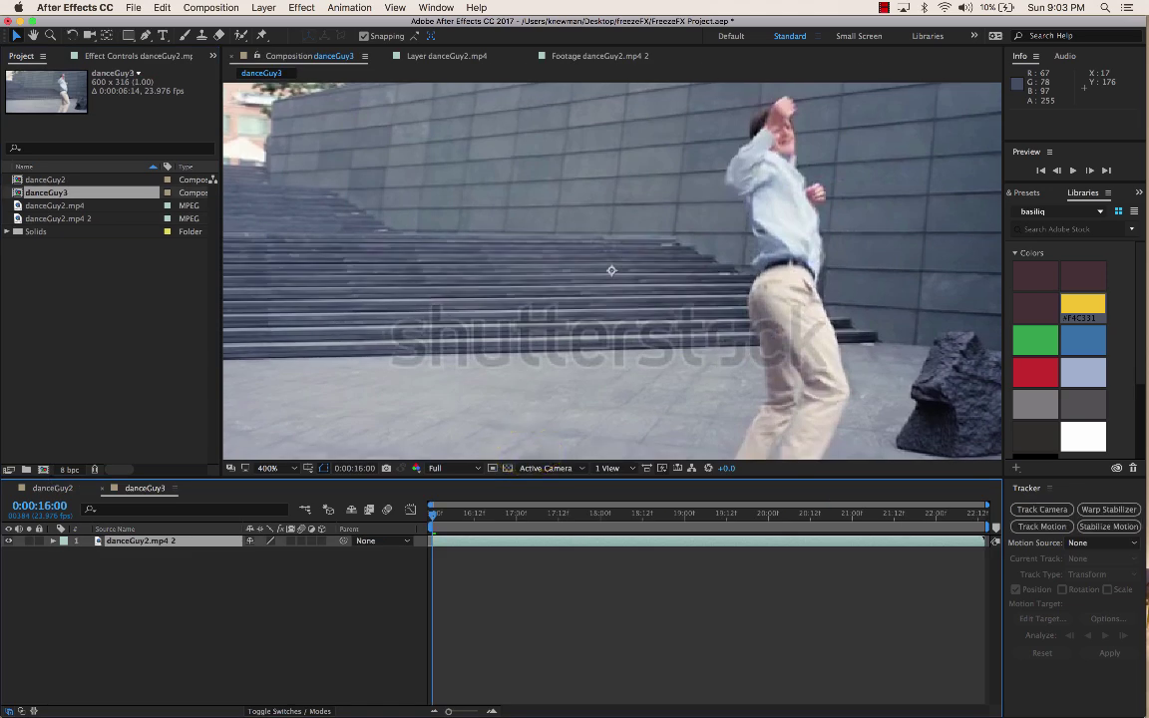
{"action": "key", "text": "space"}
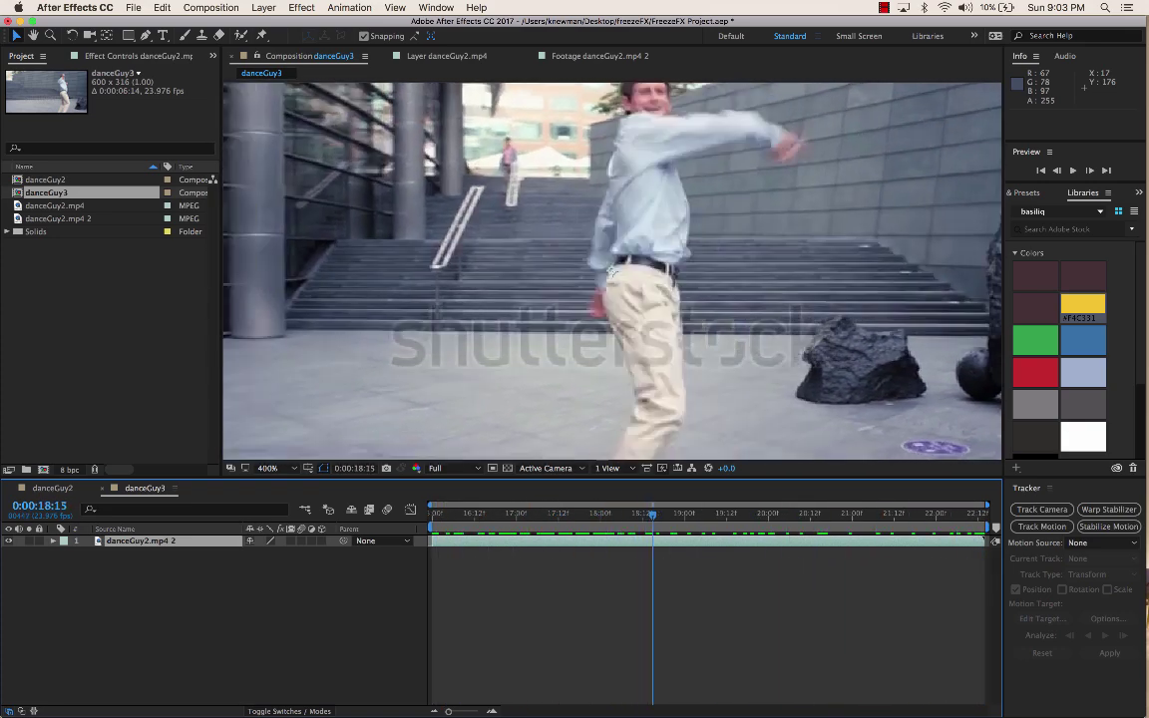
{"action": "key", "text": "space"}
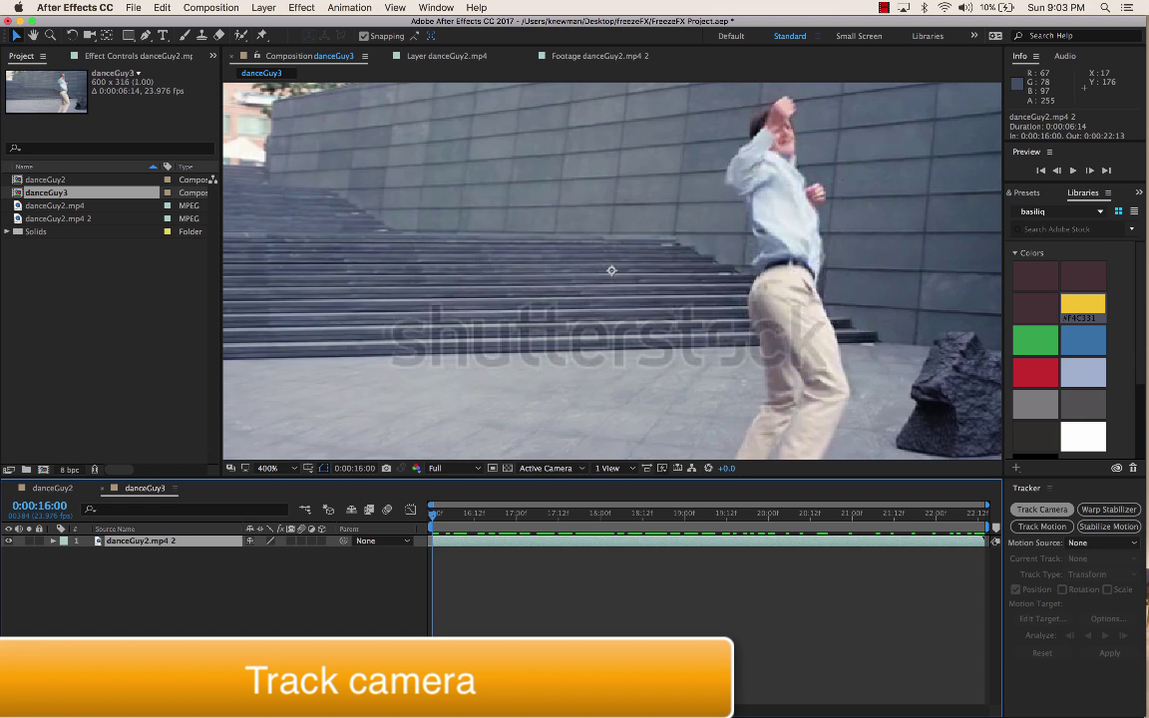
Step: Run Track Camera on the danceGuy2.mp4 2 layer and play the clip to check the solved track points
{"action": "left_click", "coordinate": [1042, 509]}
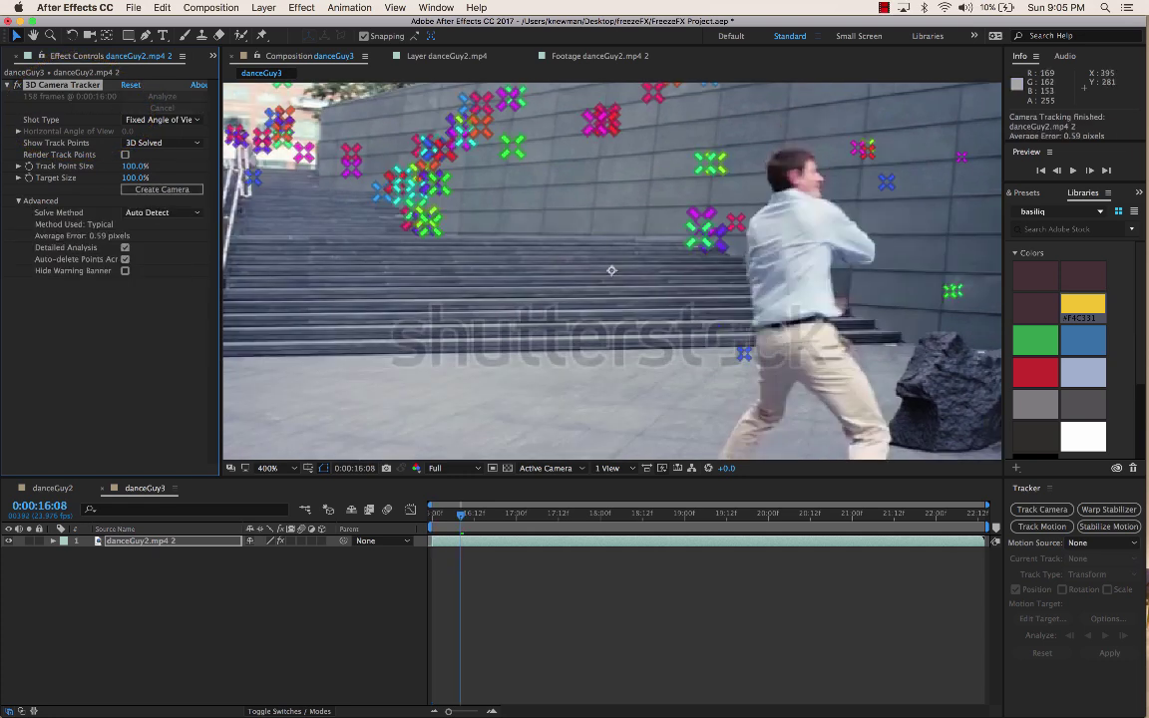
{"action": "key", "text": "space"}
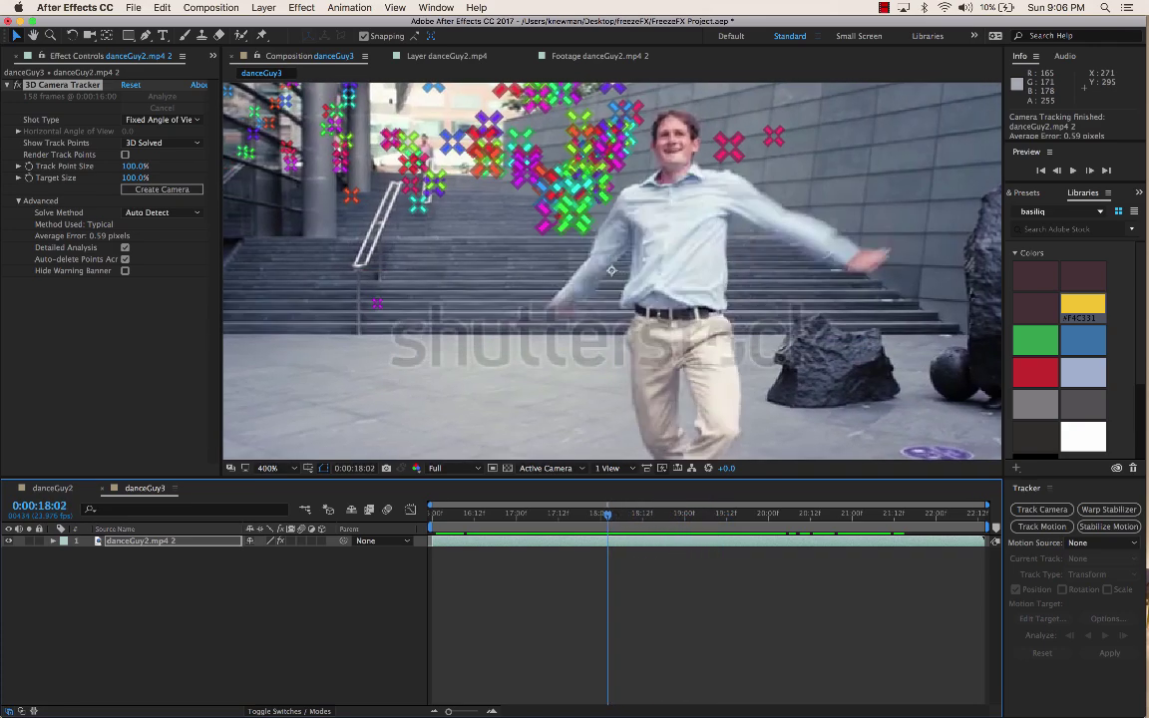
Step: Set the 3D Camera Tracker's Track Point Size to 31% and play the clip again from an earlier frame
{"action": "left_click_drag", "start_coordinate": [130, 165], "coordinate": [87, 165]}
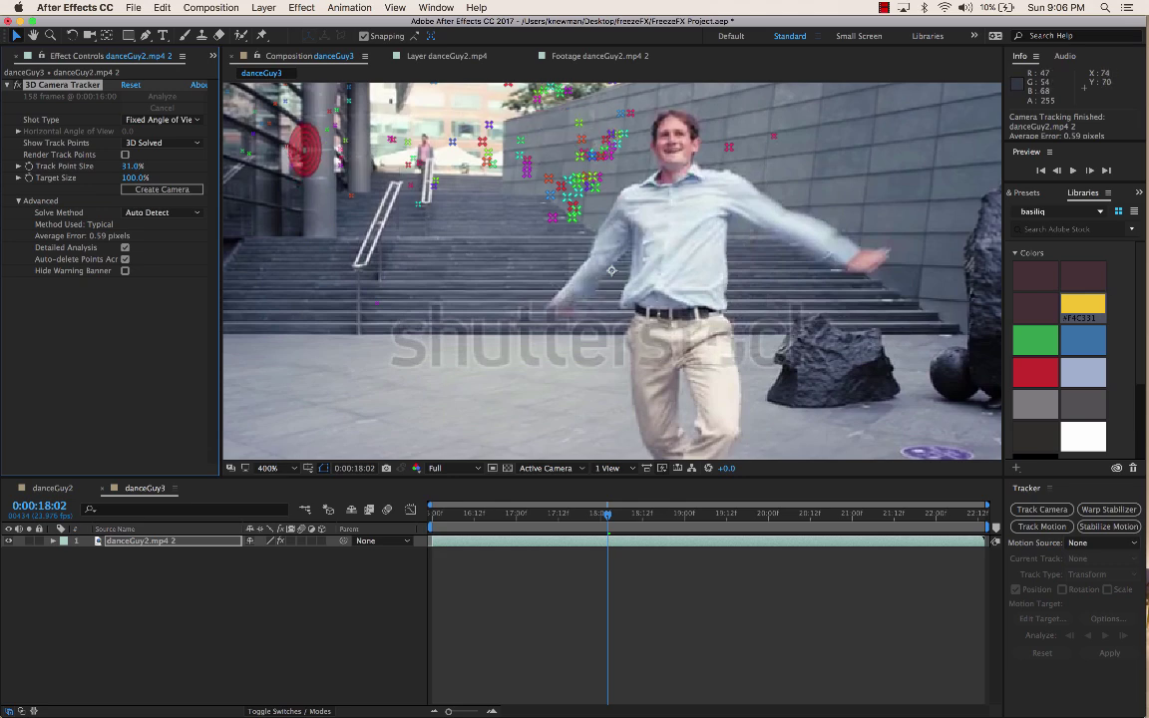
{"action": "left_click_drag", "start_coordinate": [608, 514], "coordinate": [502, 515]}
{"action": "key", "text": "space"}
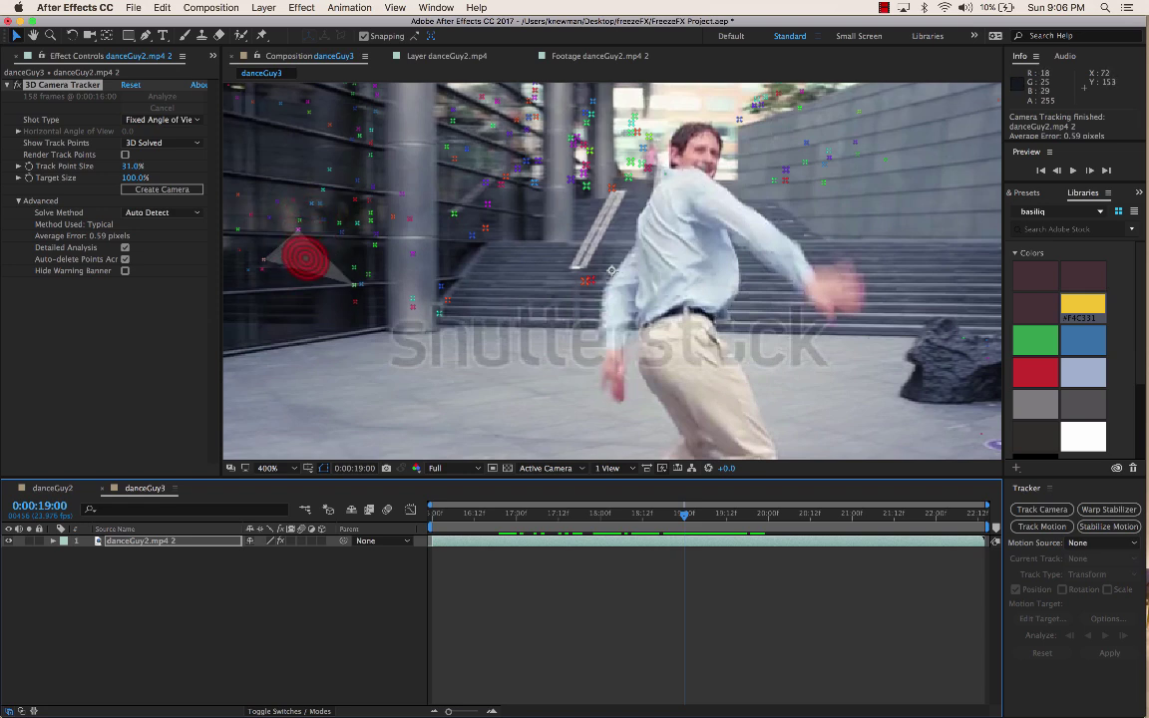
Step: Create a solid and camera from the track points on the dark glass wall beside the staircase
{"action": "left_click", "coordinate": [305, 253]}
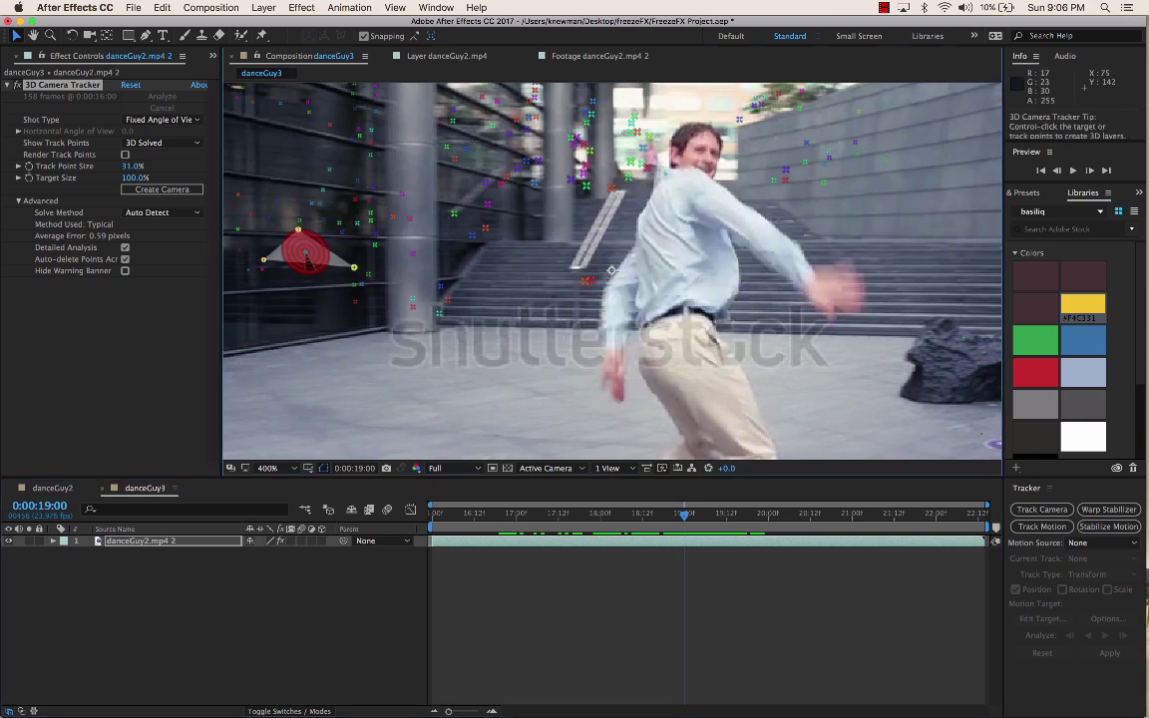
{"action": "right_click", "coordinate": [307, 255]}
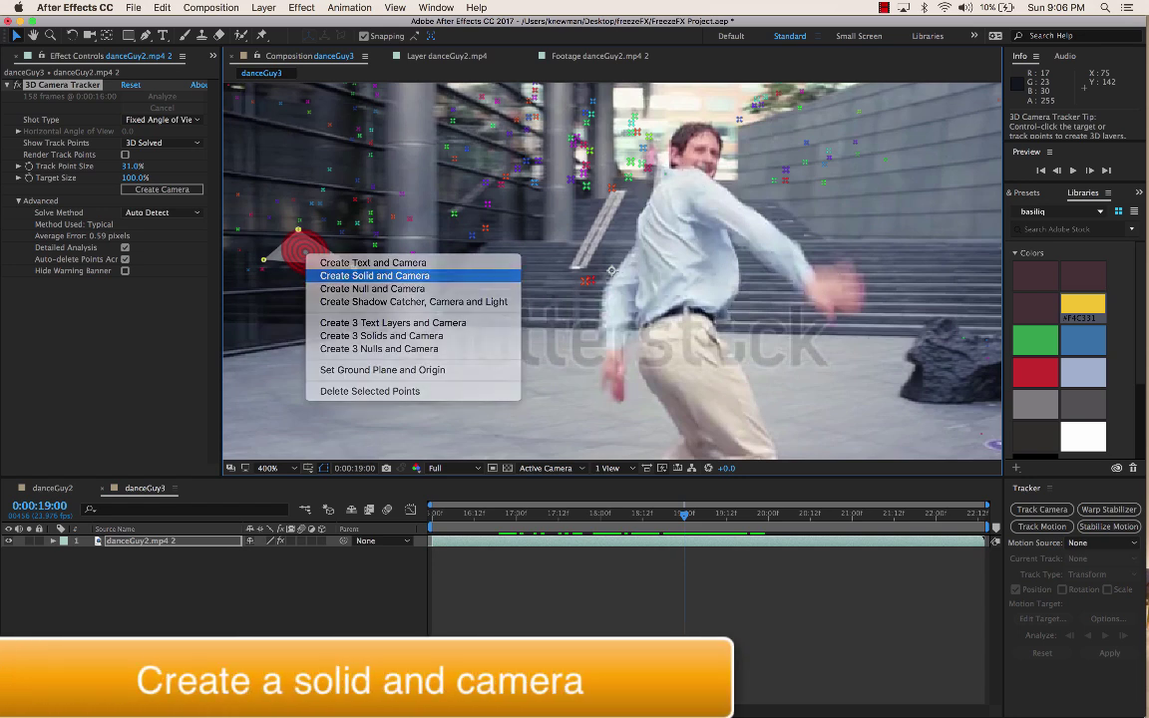
{"action": "left_click", "coordinate": [374, 275]}
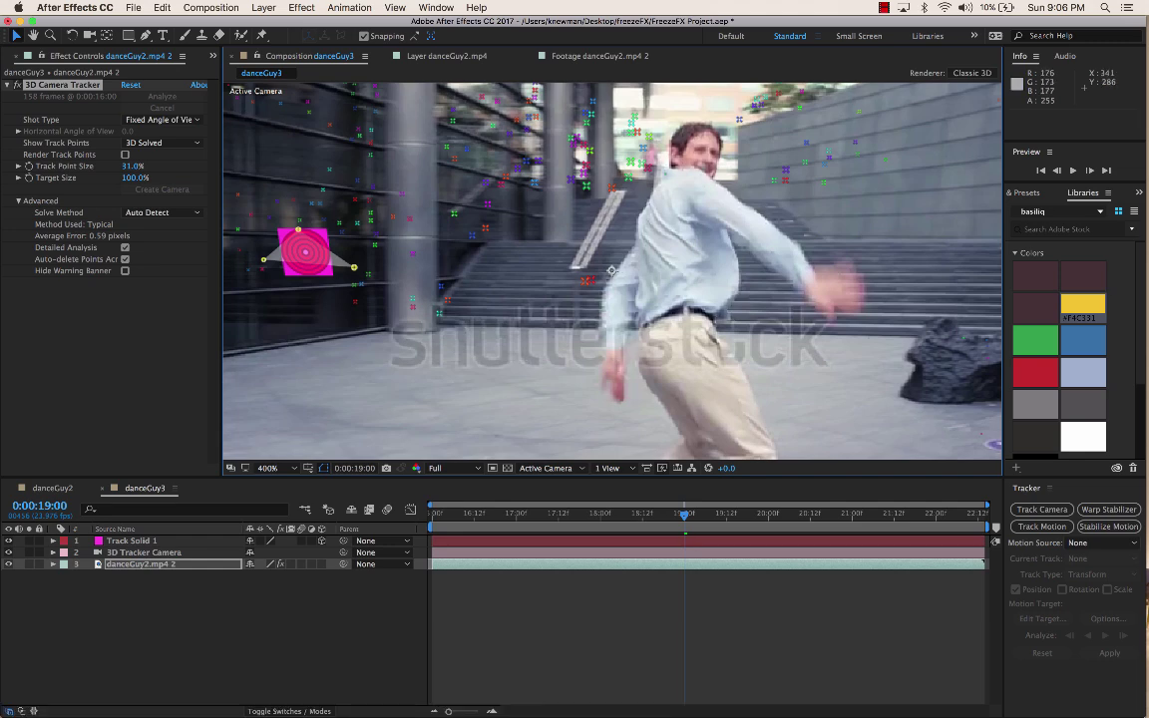
Step: Play the clip and go back through its frames to check how the magenta solid follows the wall
{"action": "key", "text": "space"}
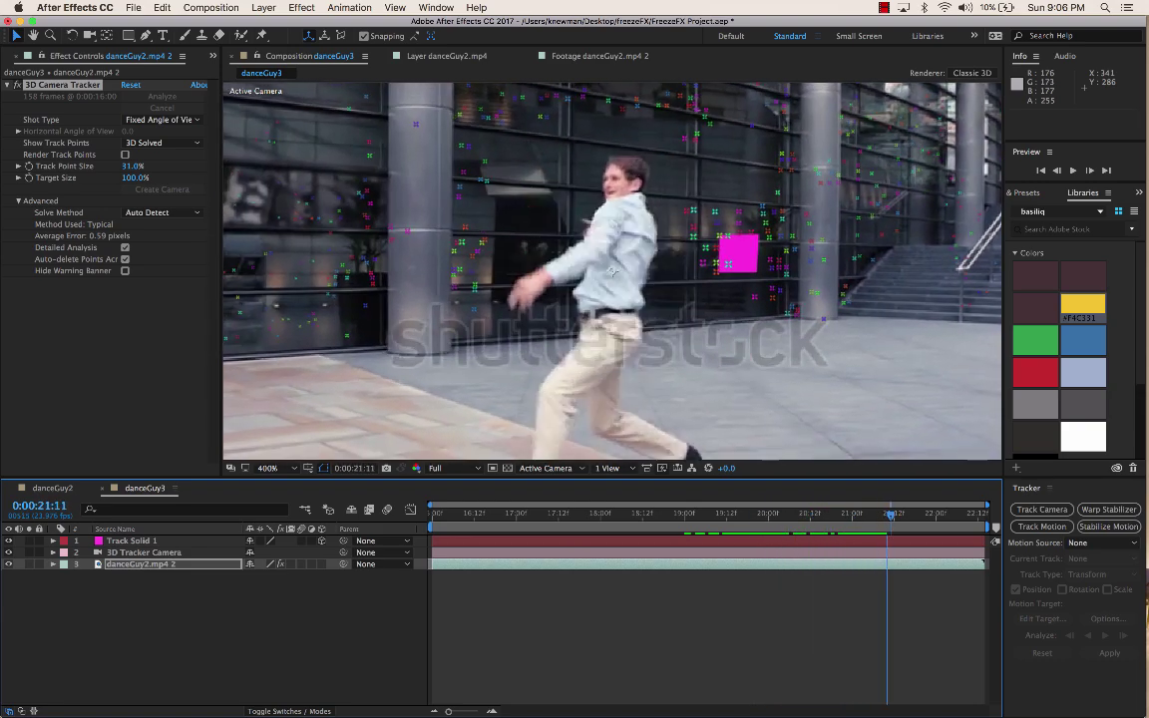
{"action": "key", "text": "space"}
{"action": "key", "text": "Page_Up"}
{"action": "key", "text": "Page_Up"}
{"action": "key", "text": "Page_Up"}
{"action": "key", "text": "Page_Up"}
{"action": "key", "text": "Page_Up"}
{"action": "key", "text": "Page_Up"}
{"action": "key", "text": "Page_Up"}
{"action": "key", "text": "Page_Up"}
{"action": "key", "text": "Page_Up"}
{"action": "key", "text": "Page_Up"}
{"action": "key", "text": "Page_Up"}
{"action": "key", "text": "Page_Up"}
{"action": "key", "text": "Page_Up"}
{"action": "key", "text": "Page_Up"}
{"action": "key", "text": "Page_Up"}
{"action": "key", "text": "Page_Up"}
{"action": "key", "text": "Page_Up"}
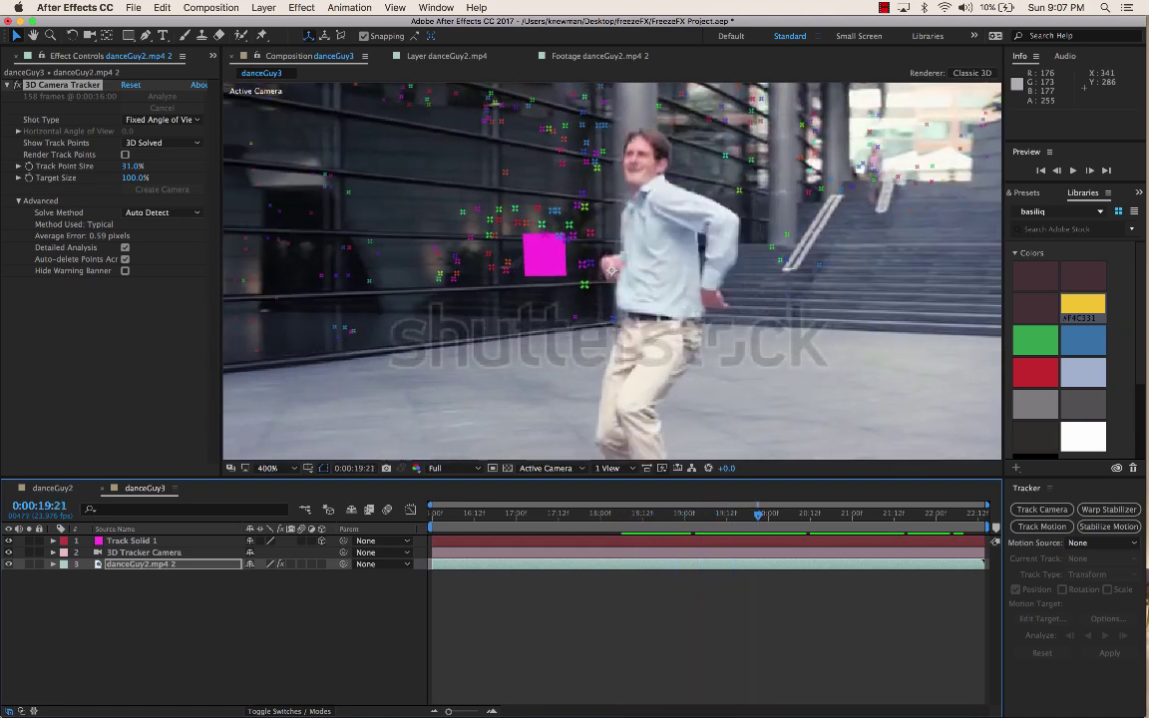
{"action": "left_click_drag", "start_coordinate": [796, 515], "coordinate": [755, 515]}
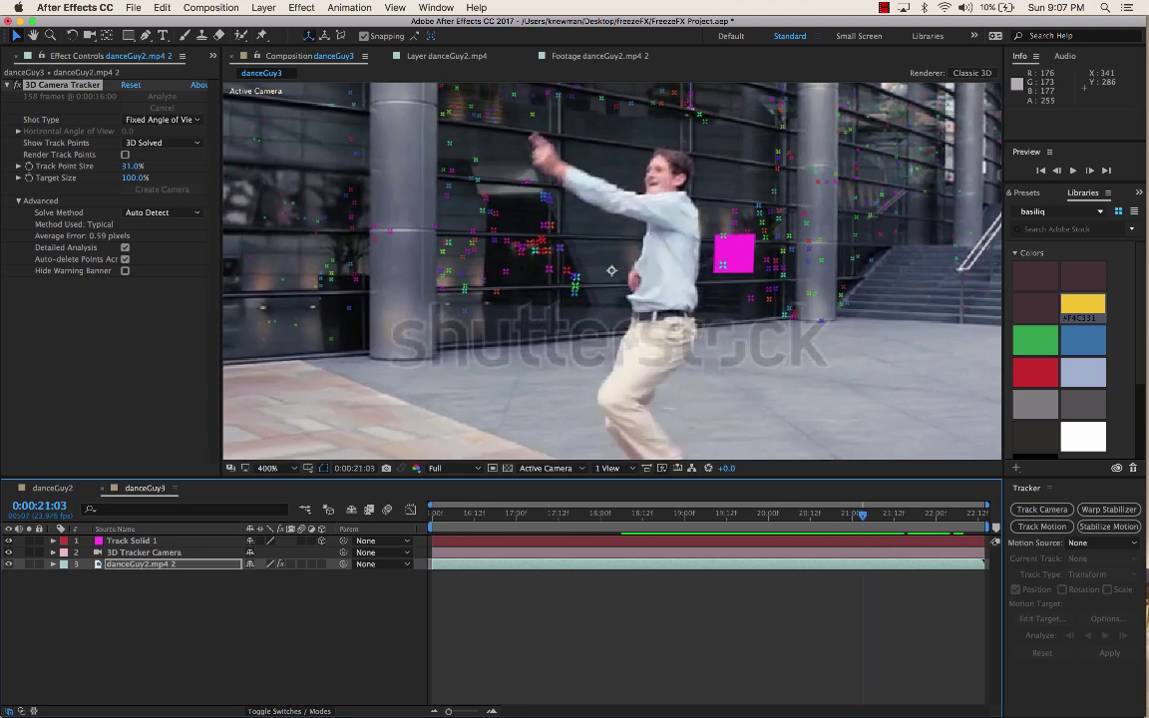
Step: Set the current time to 0:00:21:03, where the dancer stretches his arm up
{"action": "key", "text": "Page_Up"}
{"action": "key", "text": "Page_Up"}
{"action": "key", "text": "Page_Up"}
{"action": "key", "text": "Page_Up"}
{"action": "key", "text": "Page_Up"}
{"action": "key", "text": "Page_Up"}
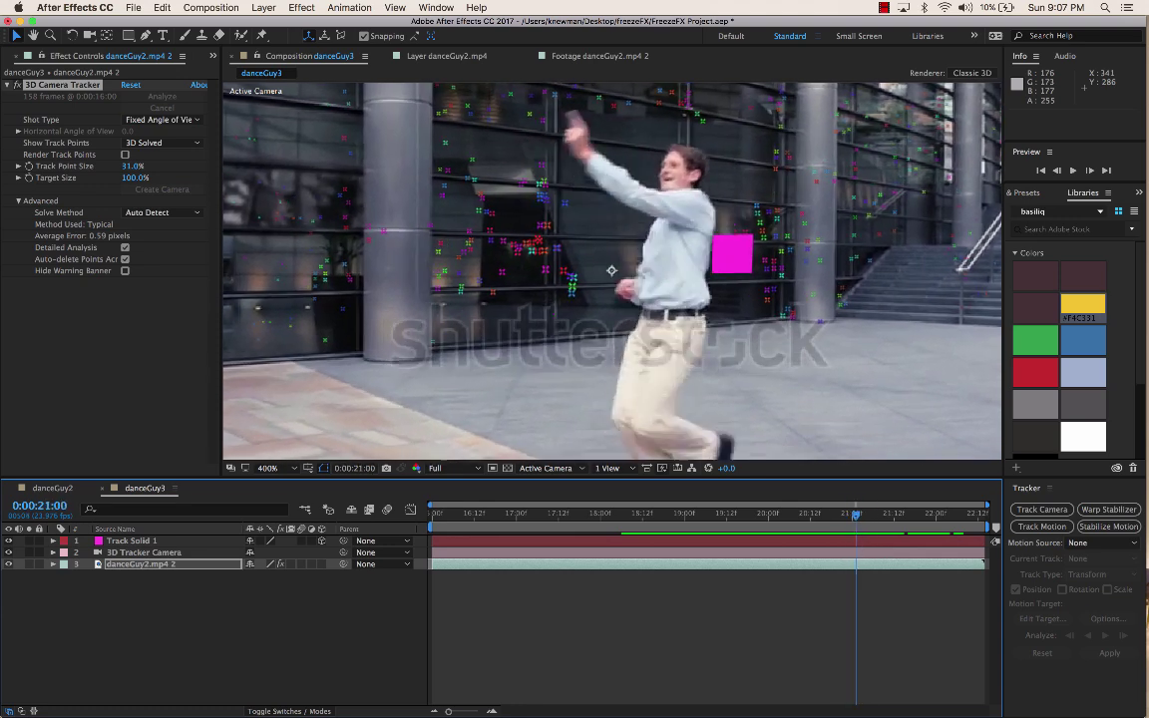
{"action": "key", "text": "Page_Down"}
{"action": "key", "text": "Page_Down"}
{"action": "key", "text": "Page_Down"}
{"action": "key", "text": "Page_Down"}
{"action": "key", "text": "Page_Down"}
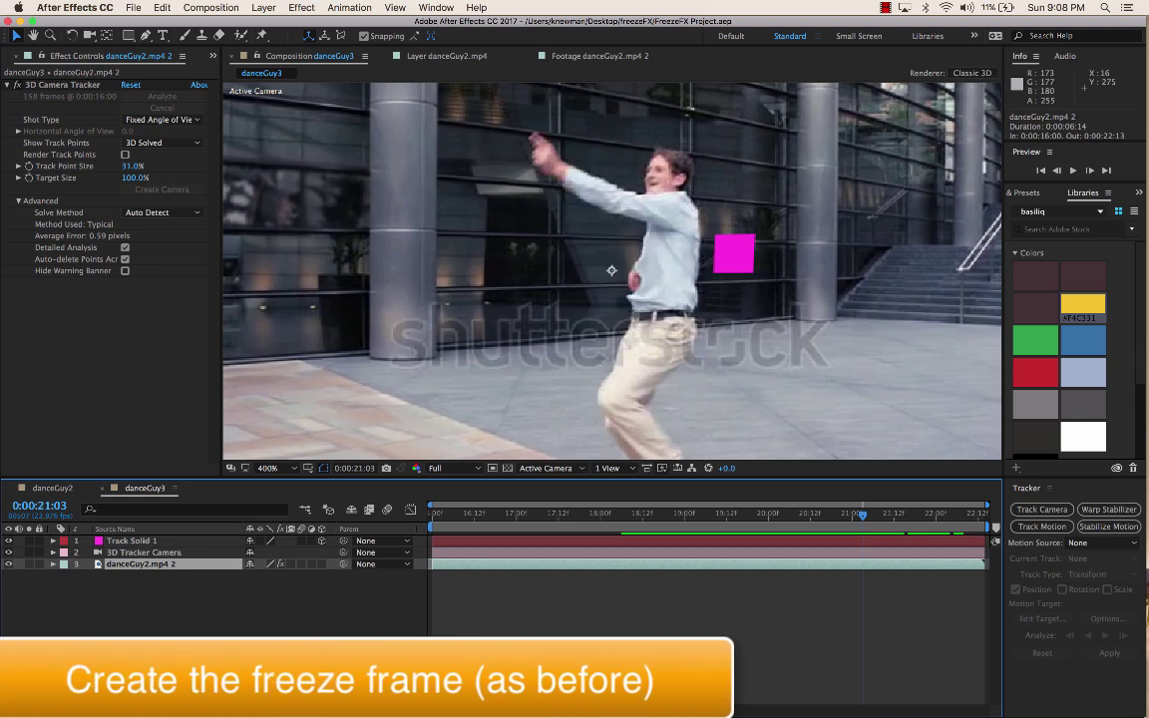
Step: Duplicate the danceGuy2.mp4 2 layer and delete the 3D Camera Tracker effect from the upper copy
{"action": "key", "text": "super+d"}
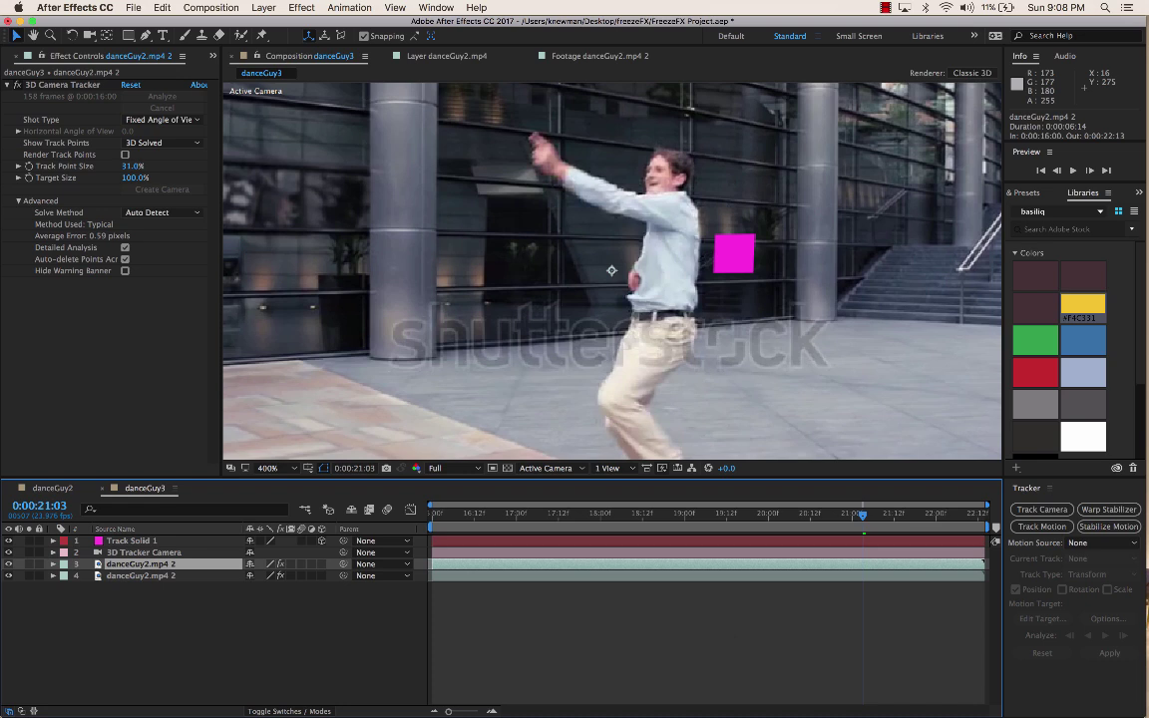
{"action": "left_click", "coordinate": [62, 85]}
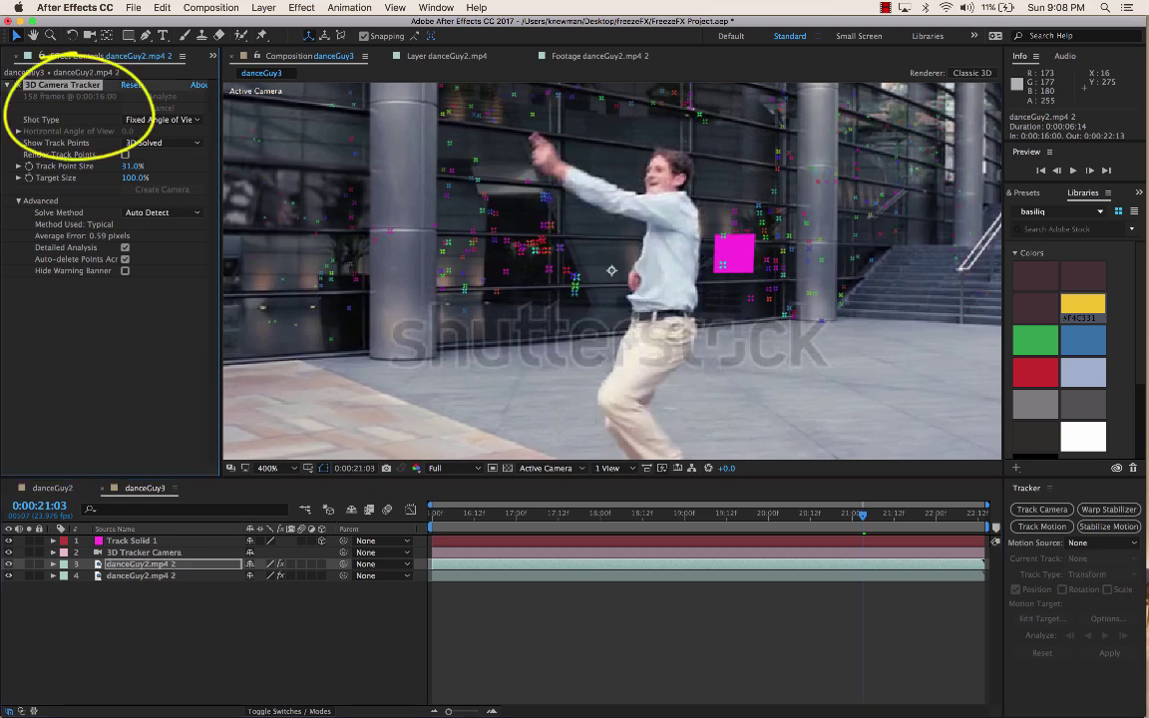
{"action": "key", "text": "Delete"}
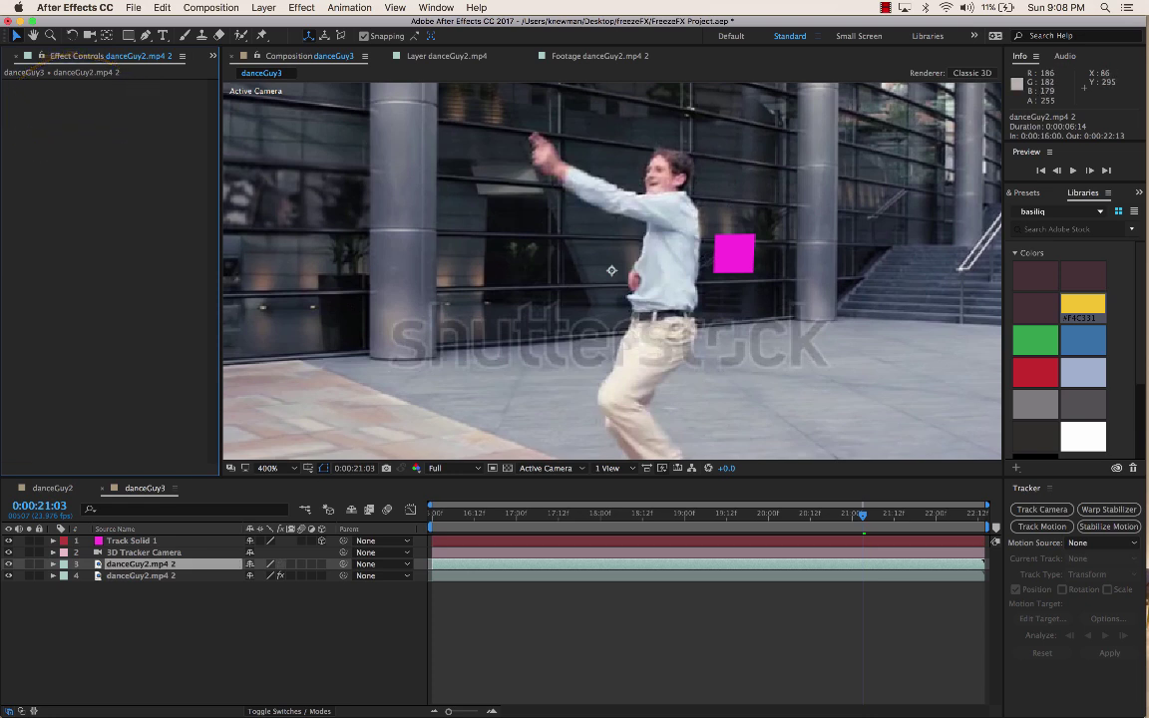
Step: Check the 3D Camera Tracker effect on the lower danceGuy2.mp4 2 layer and dismiss the keychain password request
{"action": "left_click", "coordinate": [140, 575]}
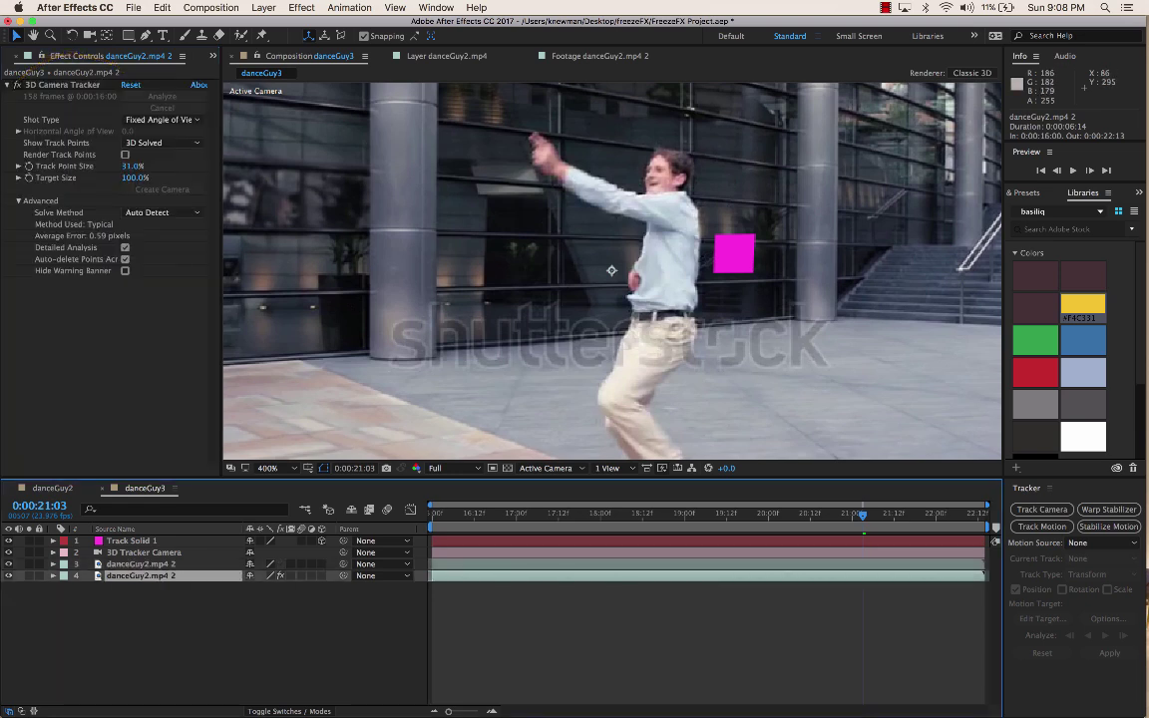
{"action": "left_click", "coordinate": [62, 85]}
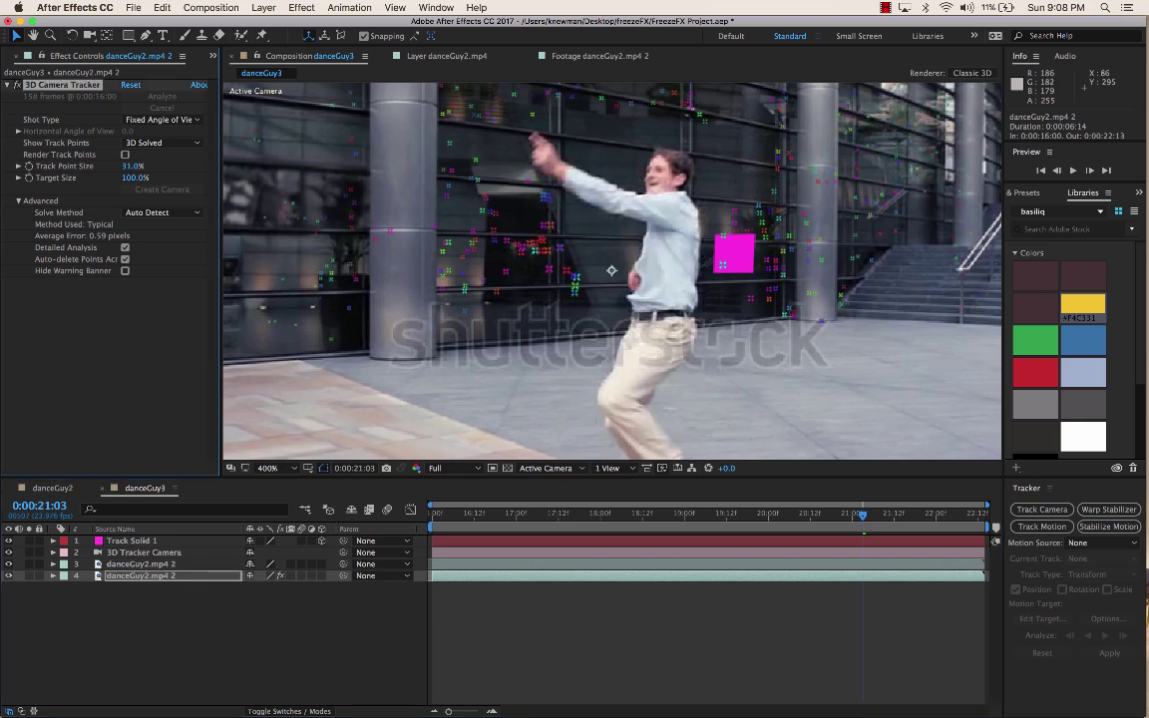
{"action": "left_click", "coordinate": [611, 270]}
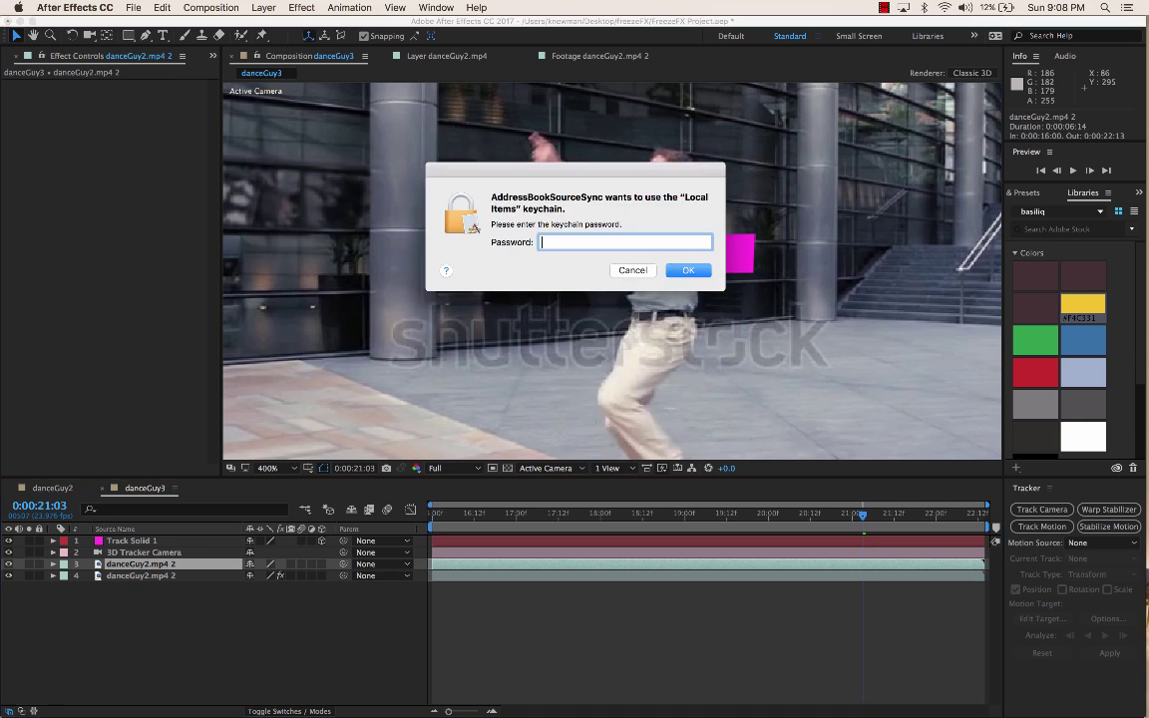
{"action": "key", "text": "Escape"}
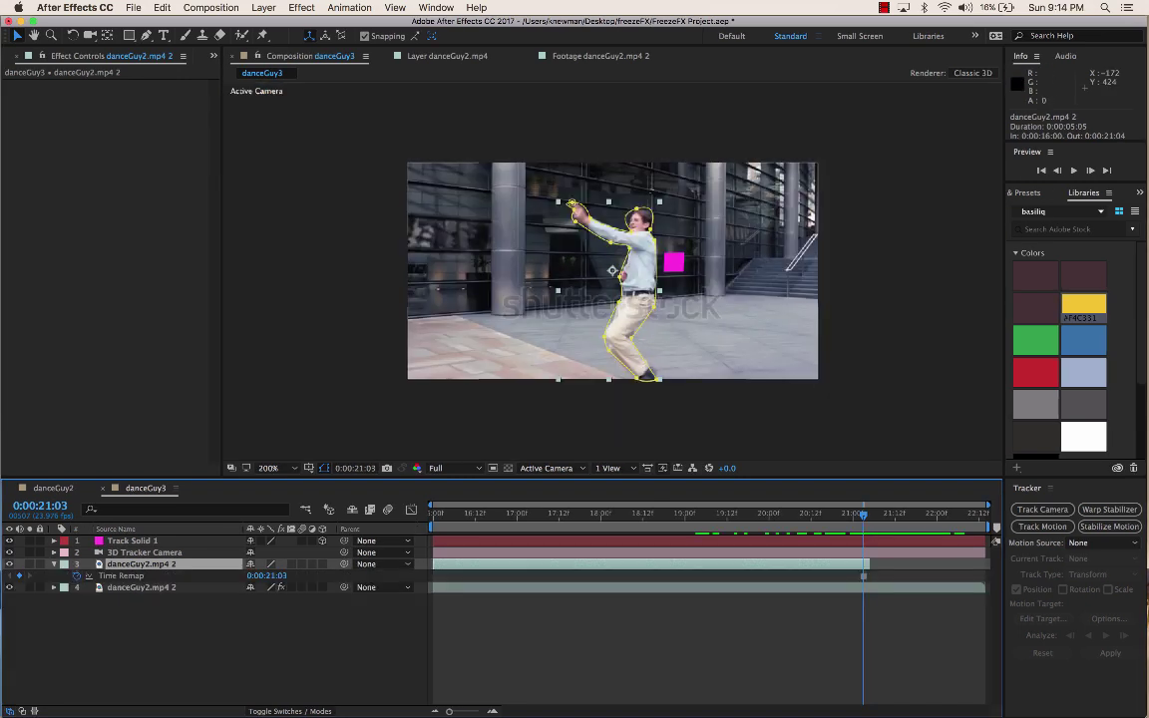
Step: Toggle the background footage's visibility off and on, and apply Freeze Frame to the masked danceGuy2.mp4 2 layer at 0:00:21:03
{"action": "left_click", "coordinate": [9, 588]}
{"action": "left_click", "coordinate": [9, 586]}
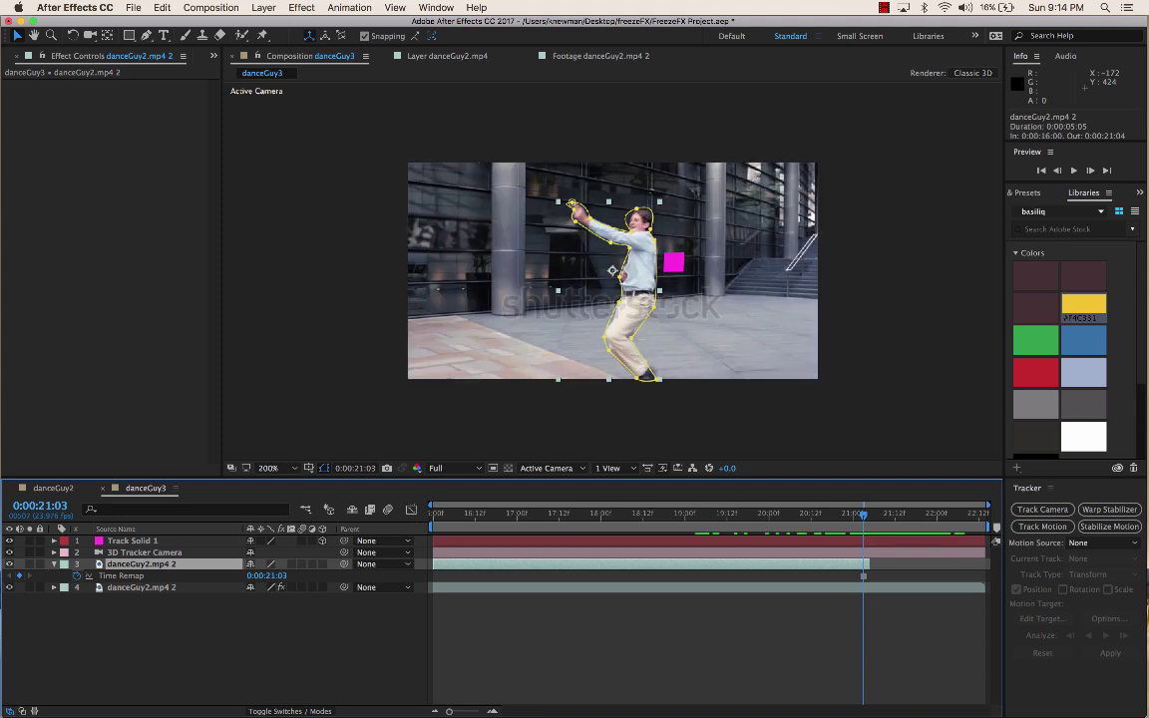
{"action": "right_click", "coordinate": [697, 215]}
{"action": "mouse_move", "coordinate": [721, 286]}
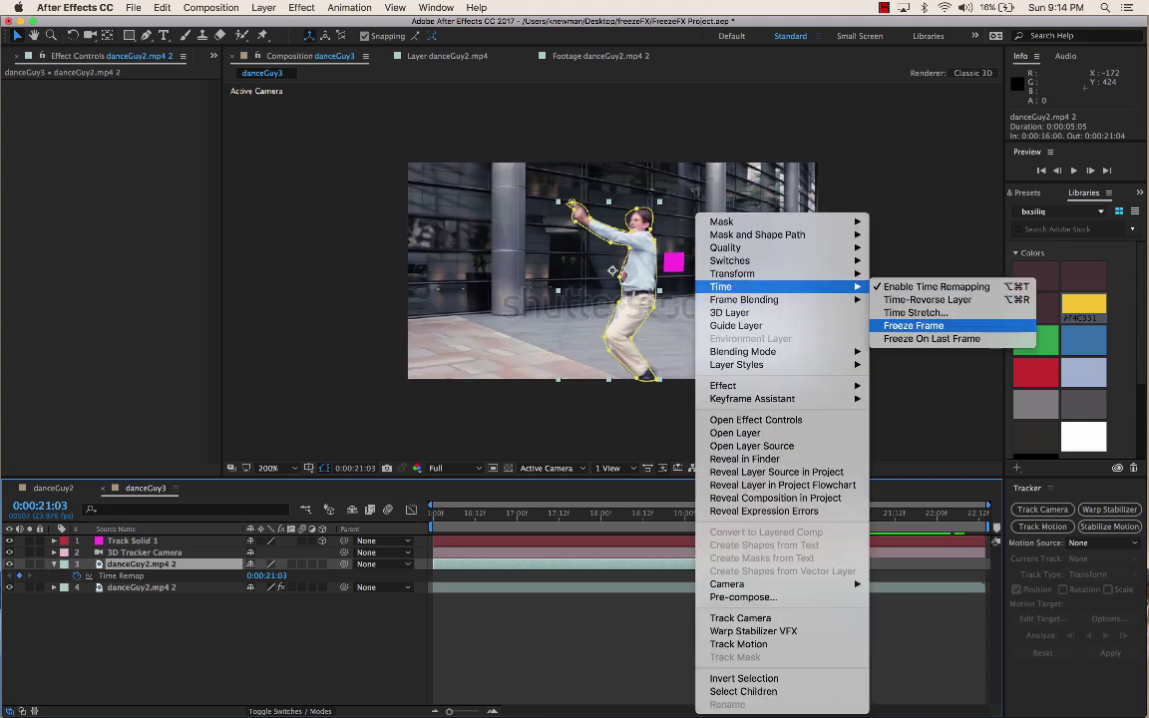
{"action": "left_click", "coordinate": [913, 325]}
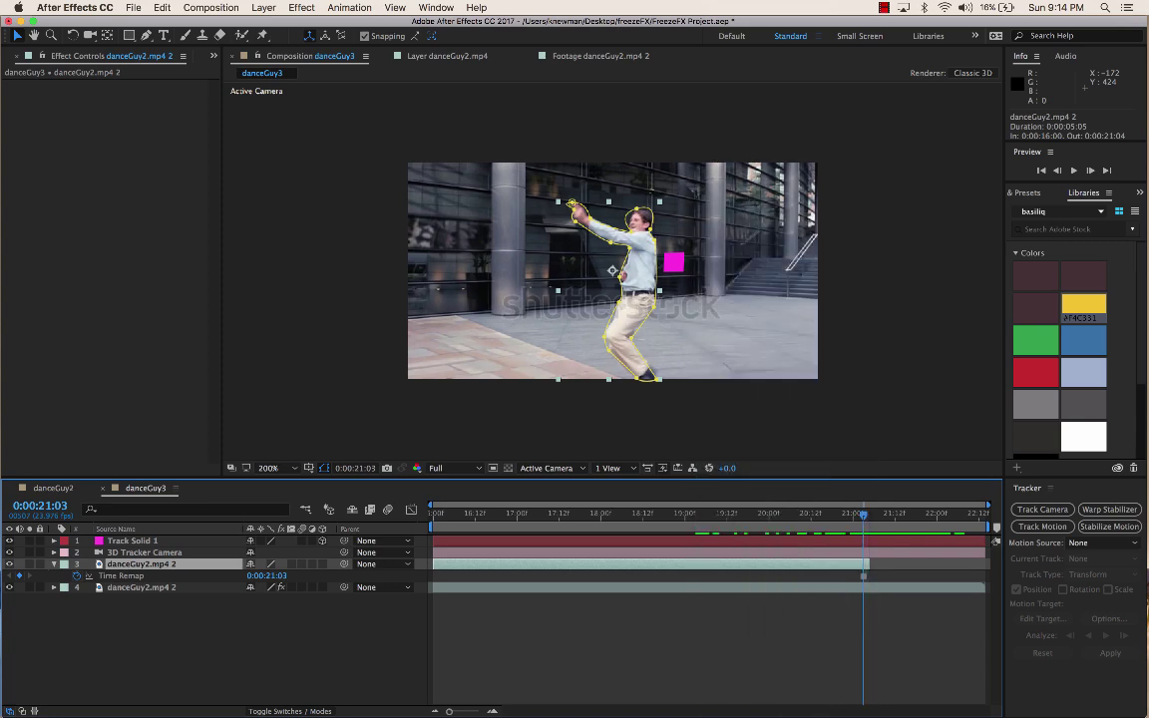
Step: Play the composition and step through its frames to examine the frozen cutout against the moving footage
{"action": "key", "text": "space"}
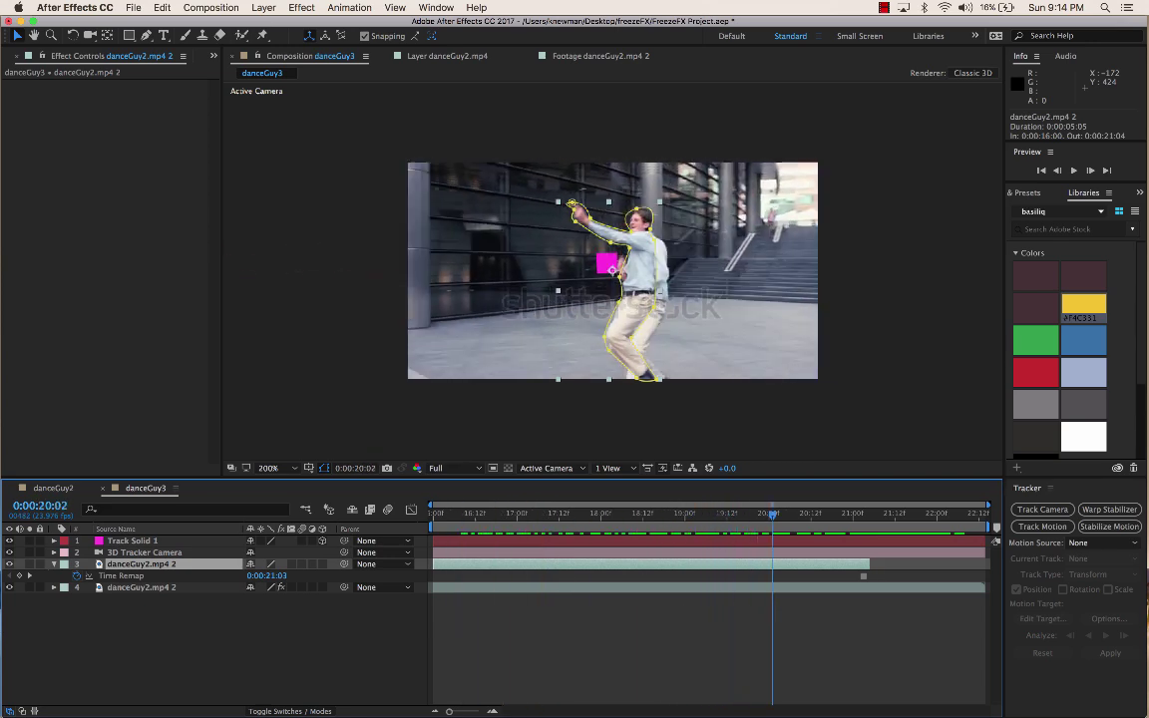
{"action": "key", "text": "Page_Down"}
{"action": "key", "text": "Page_Down"}
{"action": "key", "text": "Page_Down"}
{"action": "key", "text": "Page_Down"}
{"action": "key", "text": "Page_Down"}
{"action": "key", "text": "Page_Down"}
{"action": "key", "text": "Page_Down"}
{"action": "key", "text": "Page_Down"}
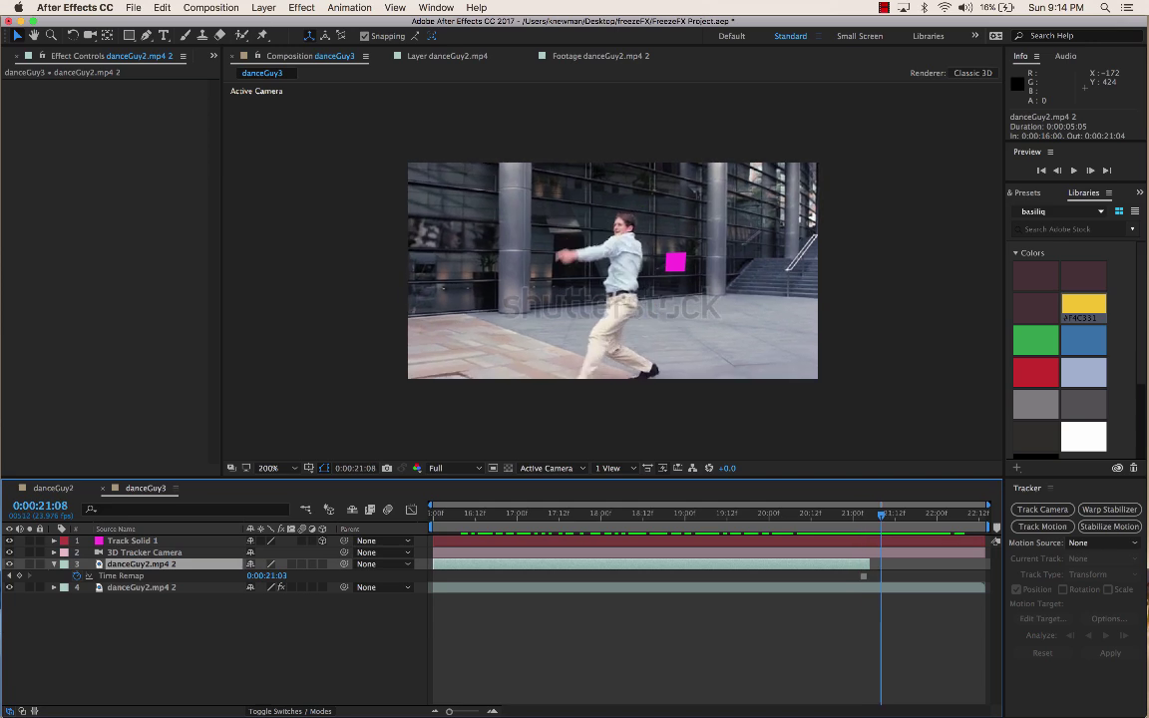
{"action": "key", "text": "Page_Up"}
{"action": "key", "text": "Page_Up"}
{"action": "key", "text": "Page_Up"}
{"action": "key", "text": "Page_Up"}
{"action": "key", "text": "Page_Up"}
{"action": "key", "text": "Page_Up"}
{"action": "key", "text": "Page_Up"}
{"action": "key", "text": "Page_Up"}
{"action": "key", "text": "Page_Up"}
{"action": "key", "text": "Page_Up"}
{"action": "key", "text": "Page_Up"}
{"action": "key", "text": "Page_Up"}
{"action": "key", "text": "Page_Up"}
{"action": "key", "text": "Page_Up"}
{"action": "key", "text": "Page_Up"}
{"action": "key", "text": "Page_Up"}
{"action": "key", "text": "Page_Up"}
{"action": "key", "text": "Page_Up"}
{"action": "key", "text": "Page_Up"}
{"action": "key", "text": "Page_Up"}
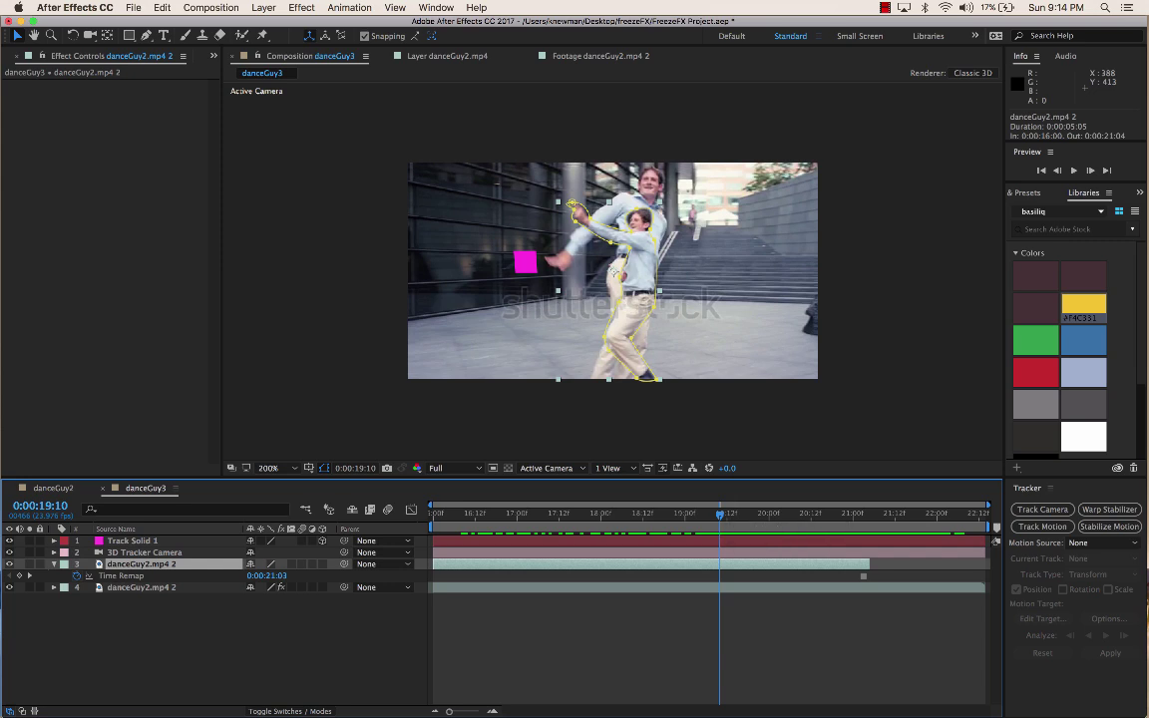
Step: Set the current time to 0:00:21:04 and copy the Position property of Track Solid 1
{"action": "left_click_drag", "start_coordinate": [720, 514], "coordinate": [866, 514]}
{"action": "key", "text": "Page_Down"}
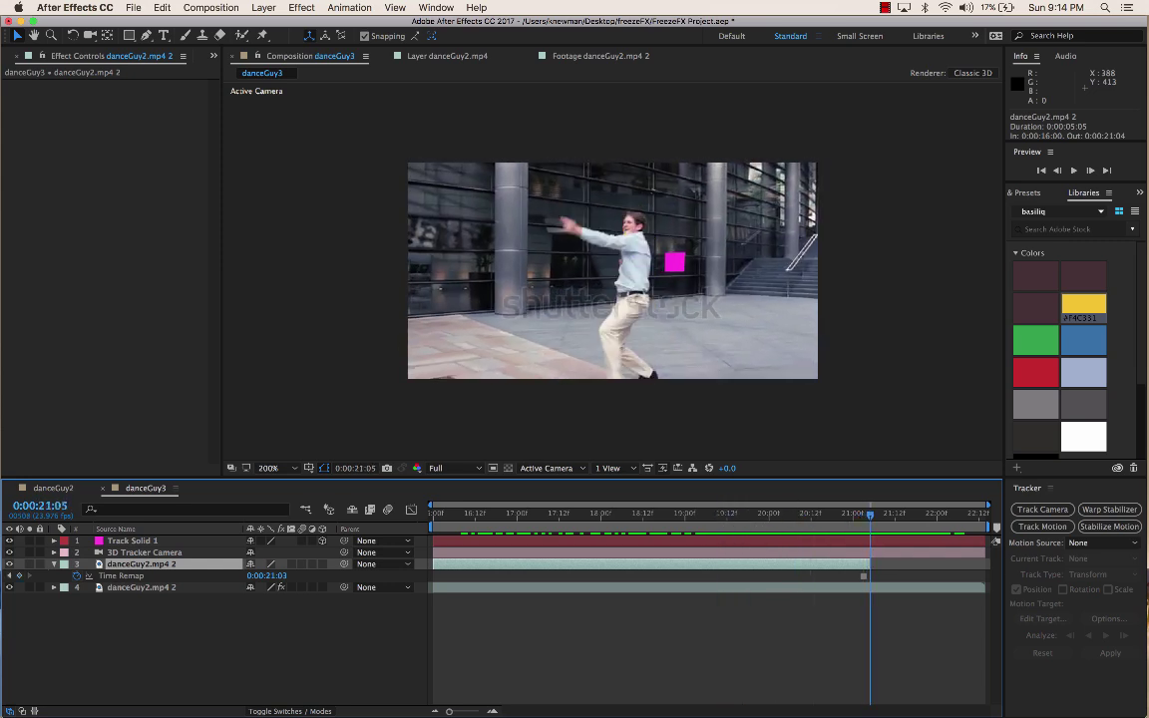
{"action": "key", "text": "Page_Up"}
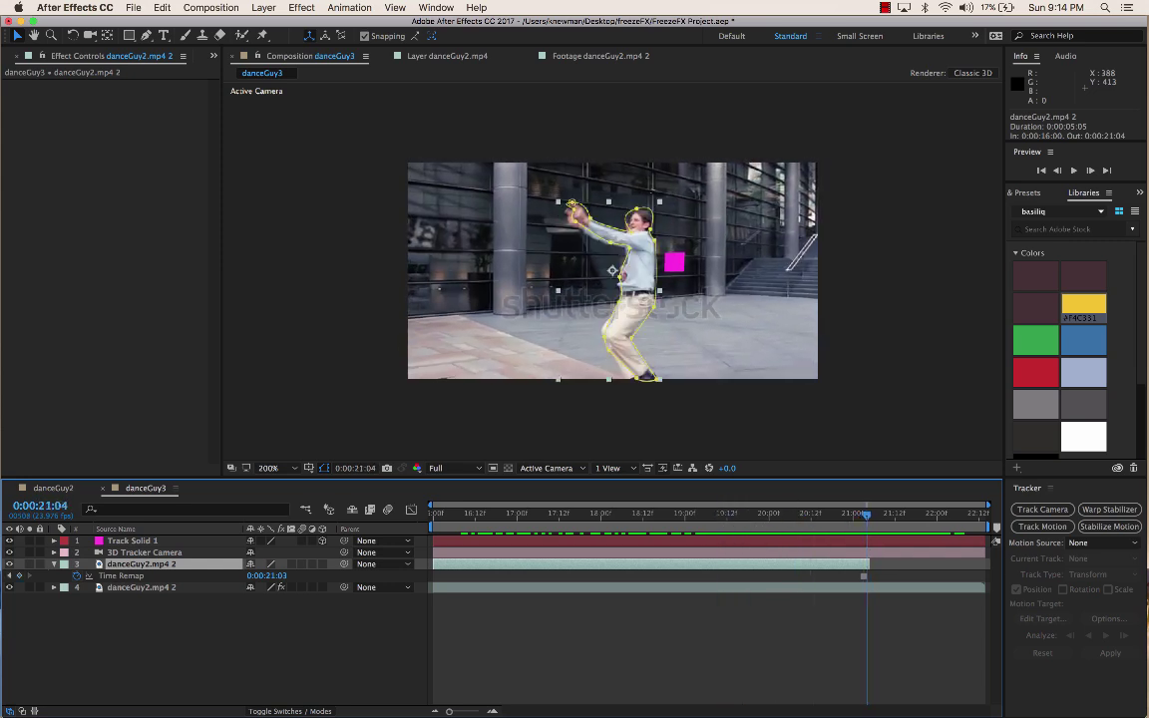
{"action": "left_click", "coordinate": [133, 541]}
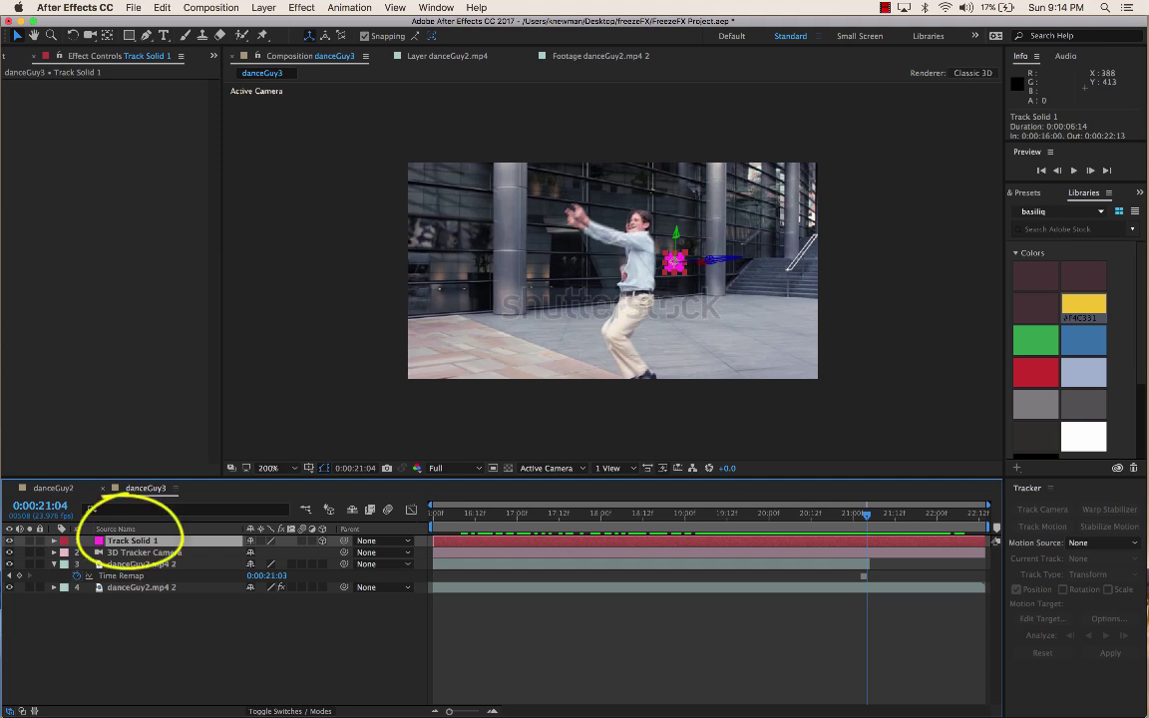
{"action": "key", "text": "p"}
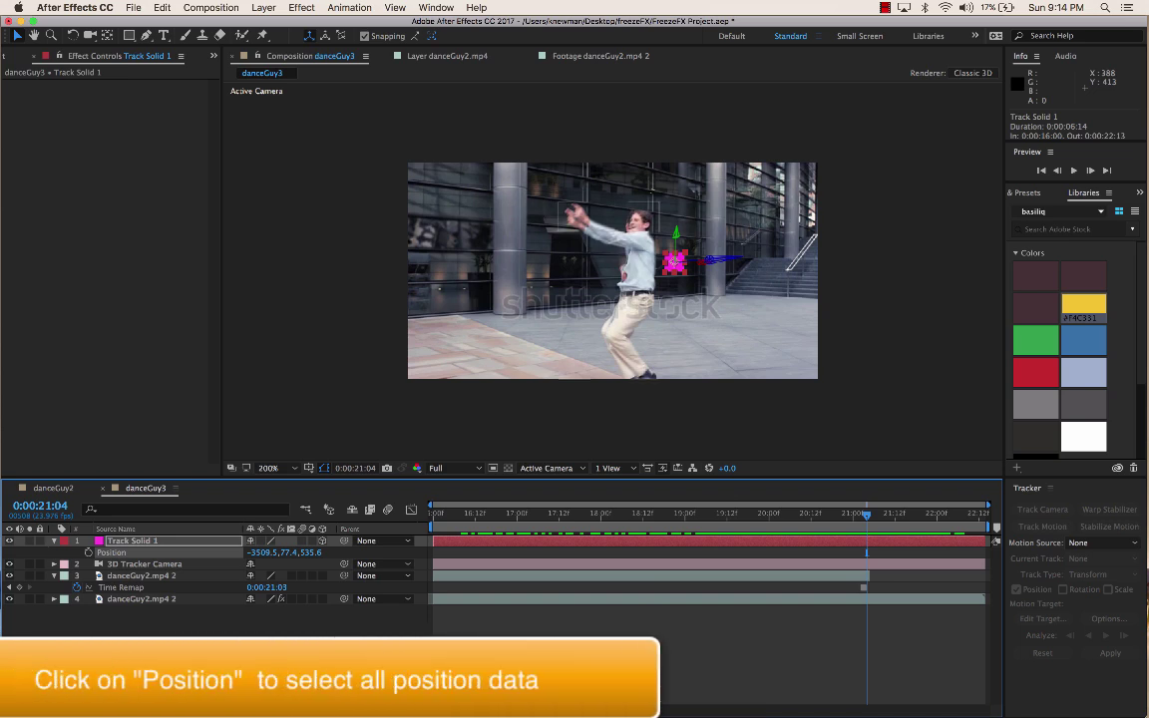
Step: Make the masked danceGuy2.mp4 2 layer 3D and paste the track solid's position onto it
{"action": "left_click", "coordinate": [141, 576]}
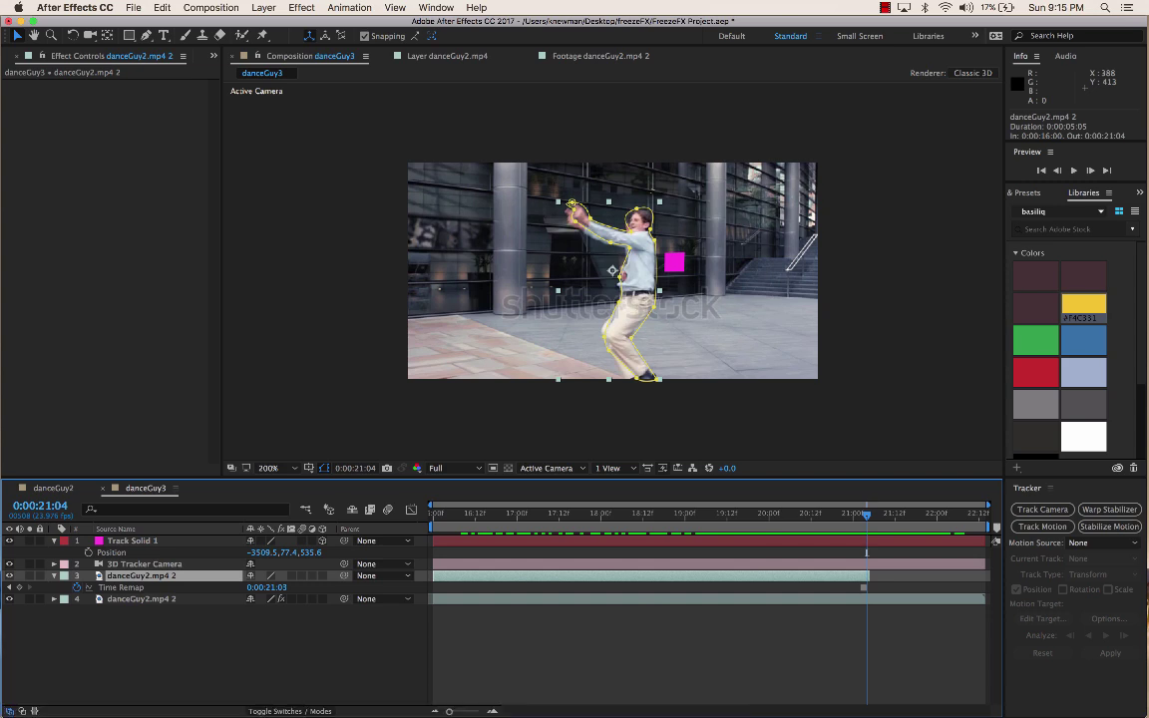
{"action": "left_click", "coordinate": [322, 576]}
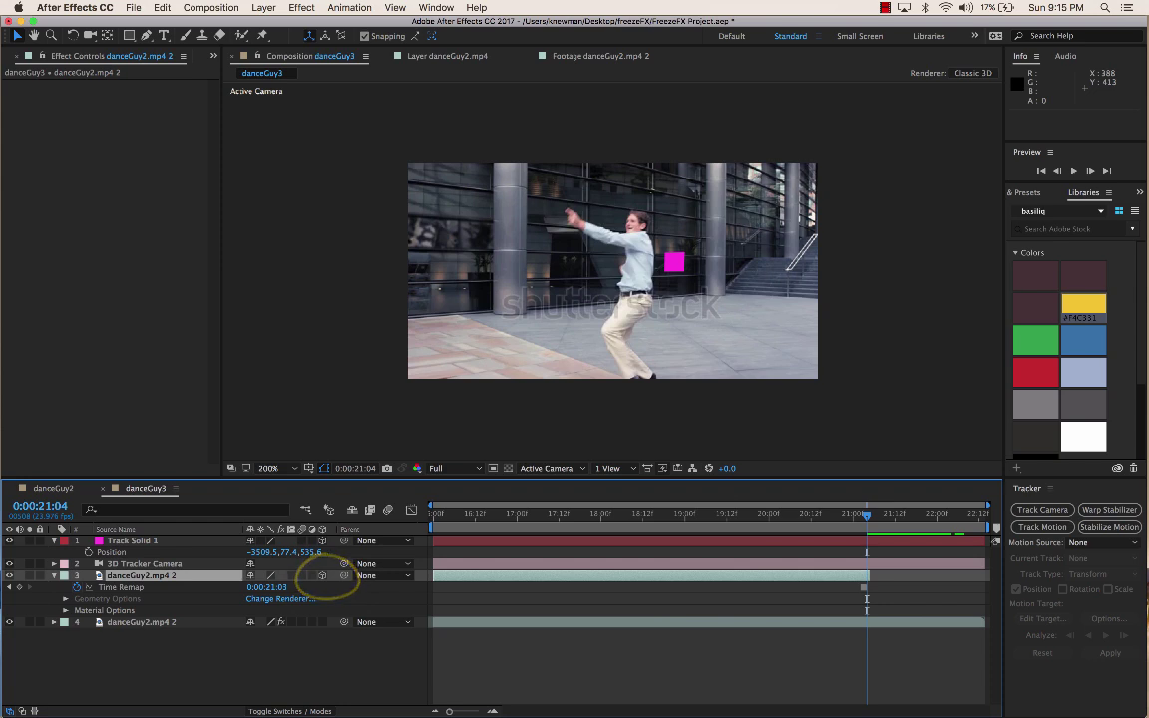
{"action": "left_click", "coordinate": [674, 262]}
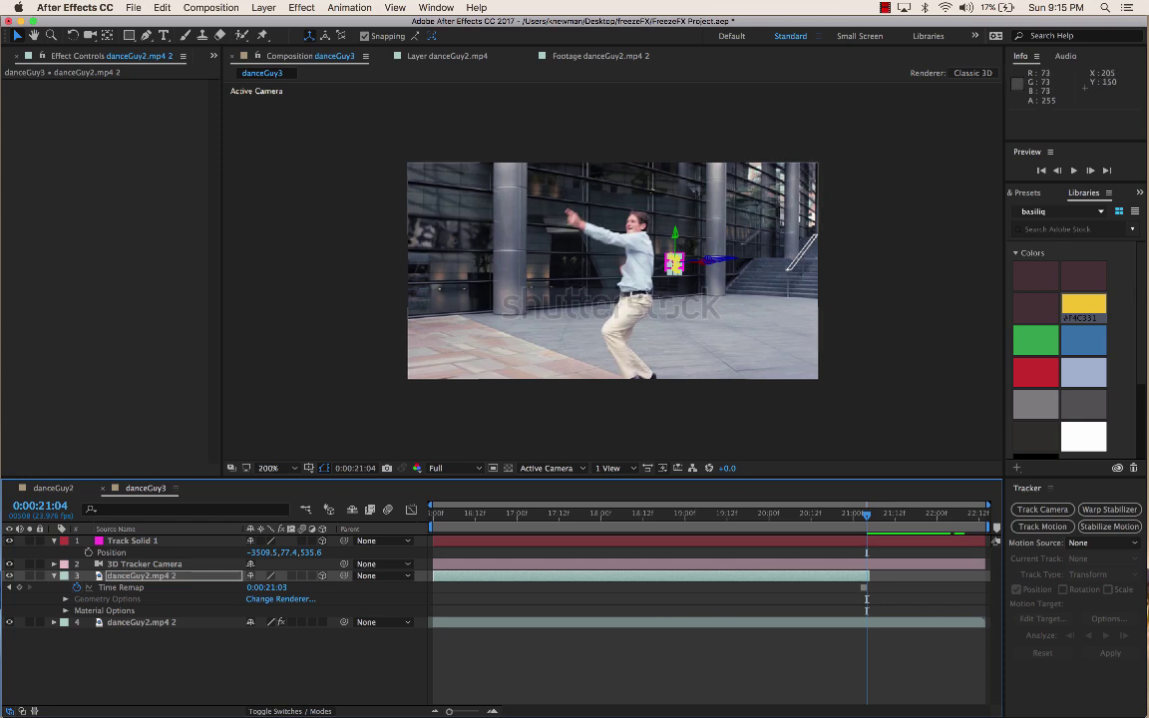
{"action": "scroll", "coordinate": [613, 270], "scroll_direction": "down", "scroll_amount": 6}
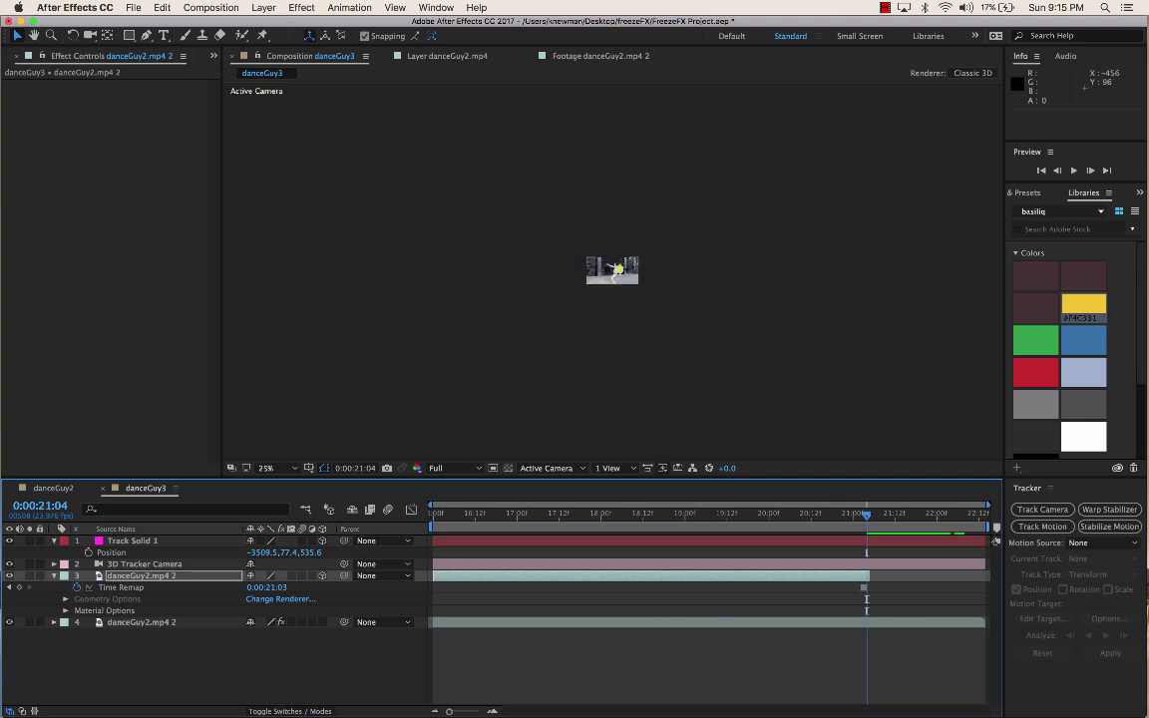
{"action": "scroll", "coordinate": [612, 271], "scroll_direction": "up", "scroll_amount": 8}
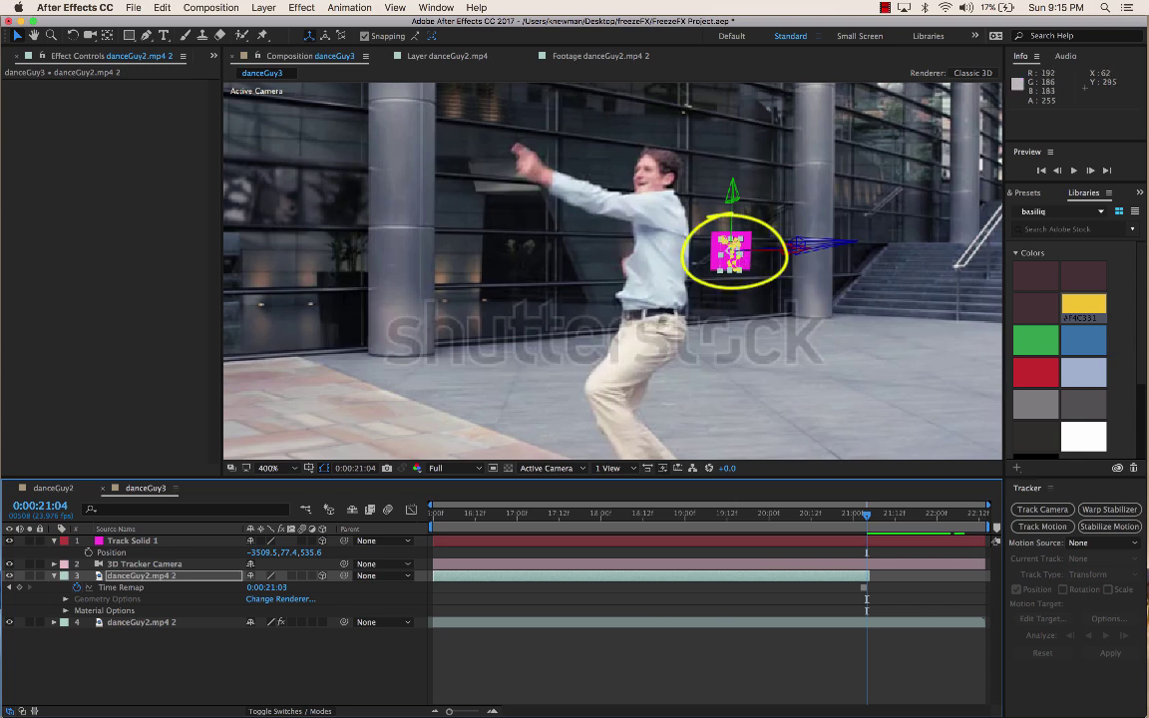
Step: Hide Track Solid 1 and move the 3D cutout along its Z axis toward the camera to about Z -45.6
{"action": "left_click", "coordinate": [9, 541]}
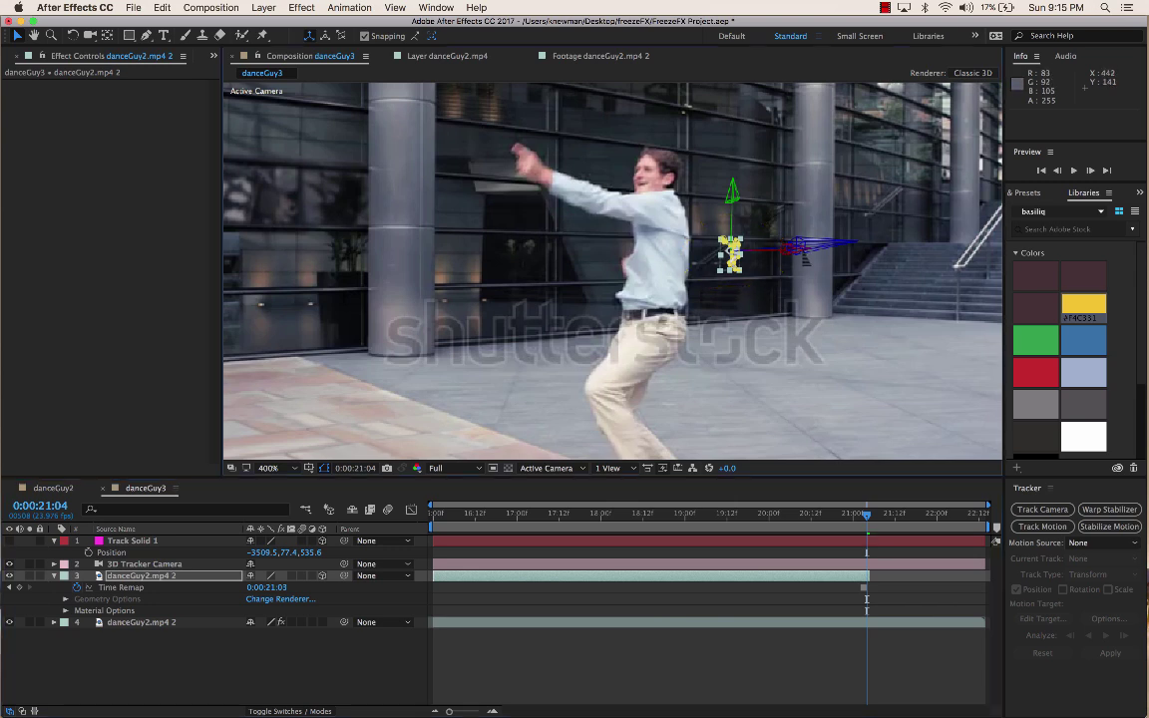
{"action": "left_click_drag", "start_coordinate": [804, 258], "coordinate": [998, 262]}
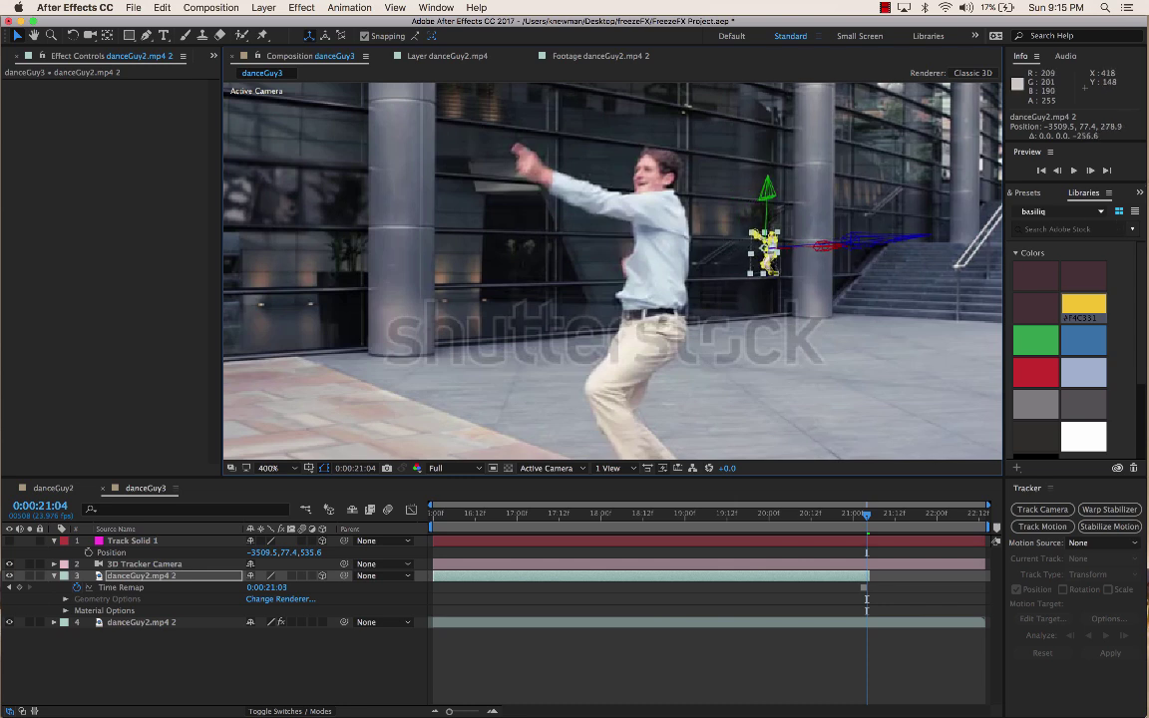
{"action": "left_click_drag", "start_coordinate": [895, 249], "coordinate": [904, 250]}
{"action": "left_click_drag", "start_coordinate": [808, 217], "coordinate": [942, 215]}
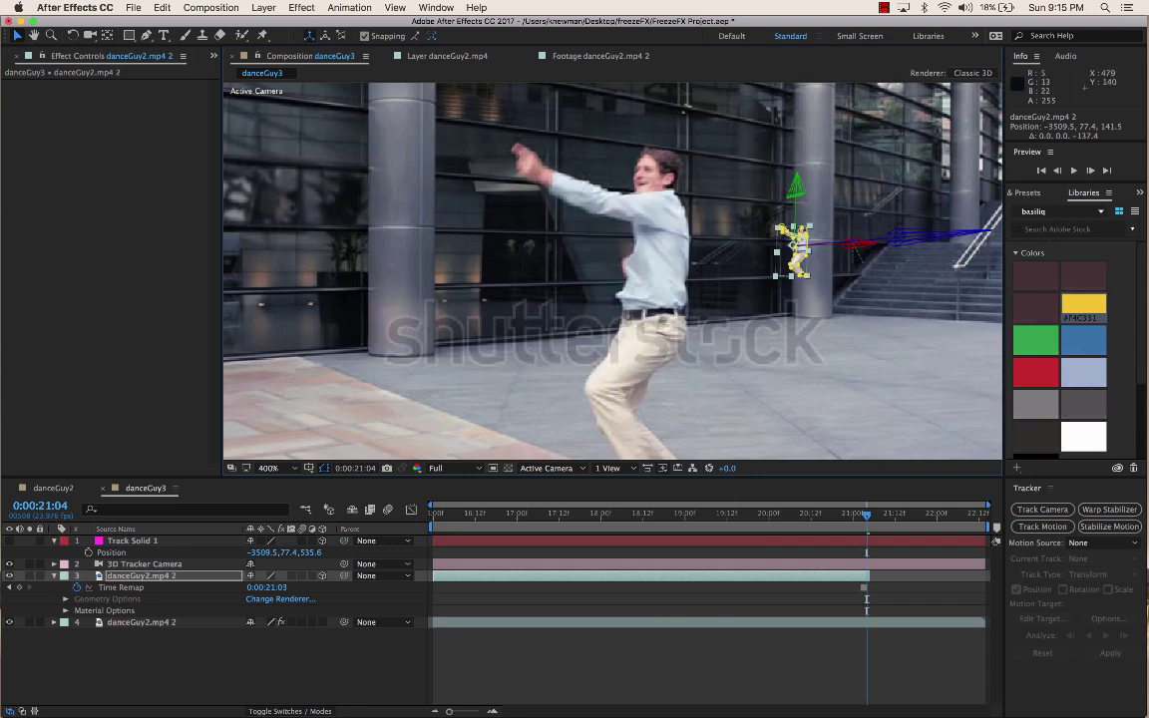
{"action": "left_click_drag", "start_coordinate": [860, 244], "coordinate": [823, 257]}
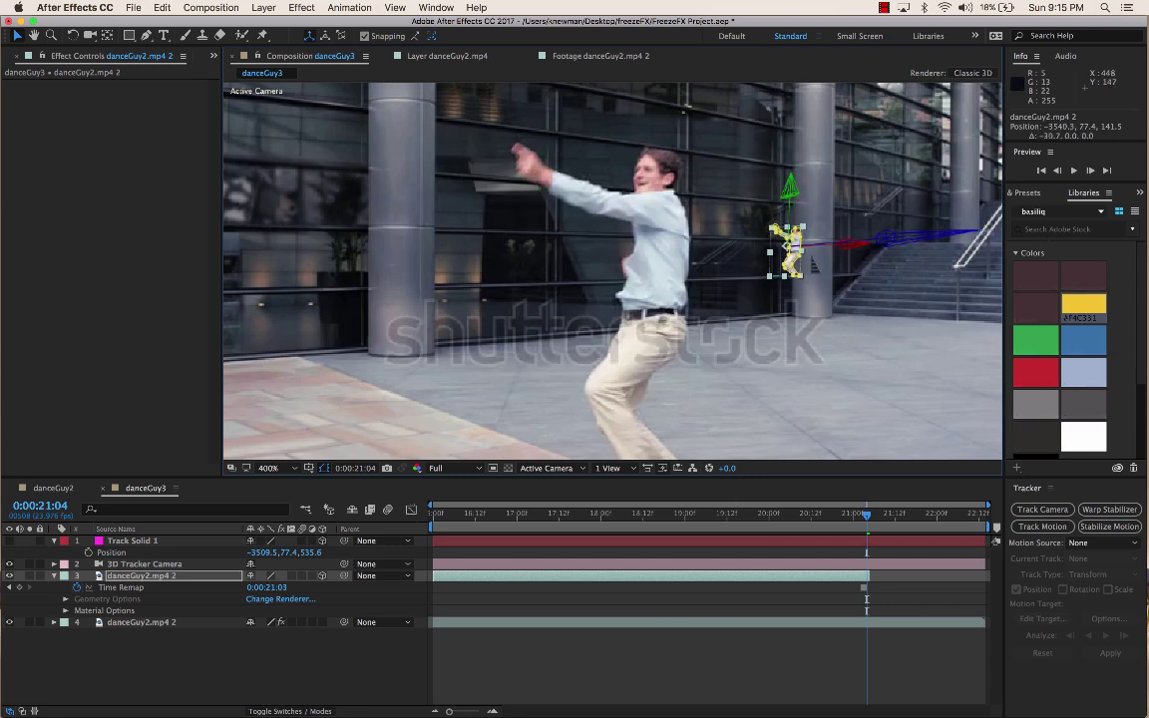
{"action": "left_click_drag", "start_coordinate": [885, 237], "coordinate": [983, 229]}
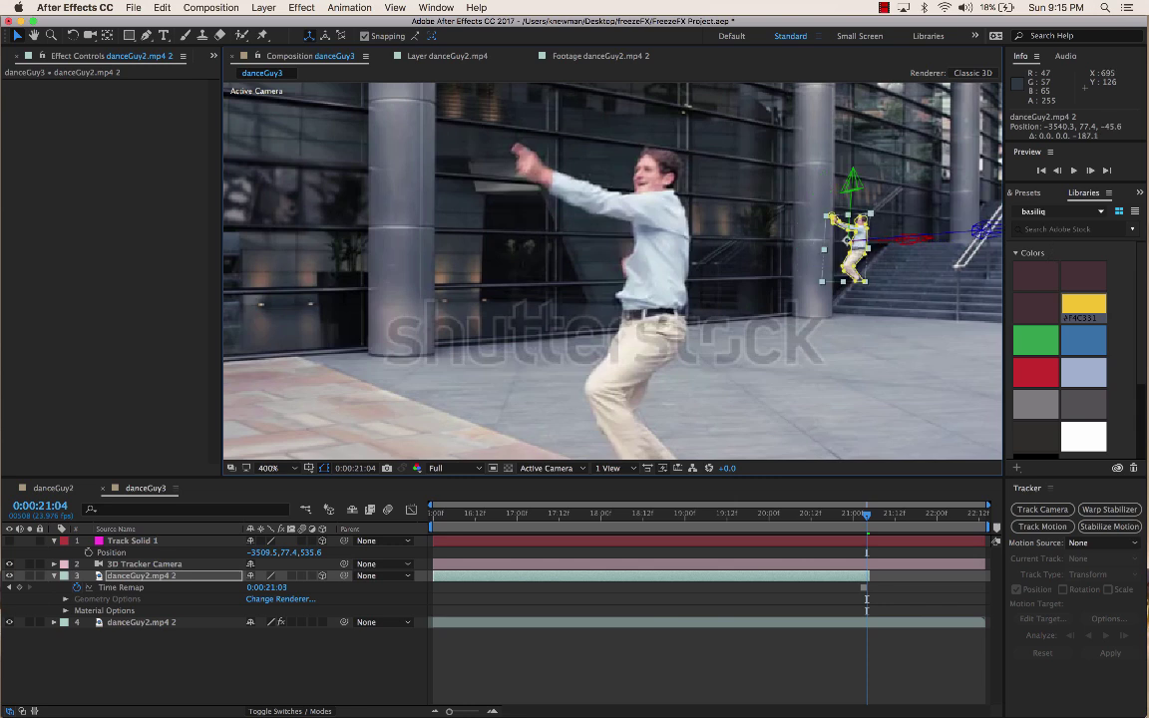
Step: Shift the cutout along its X axis to about -3809.5 and raise it along its Y axis to about 58.4
{"action": "left_click_drag", "start_coordinate": [908, 243], "coordinate": [763, 262]}
{"action": "left_click_drag", "start_coordinate": [874, 239], "coordinate": [830, 242]}
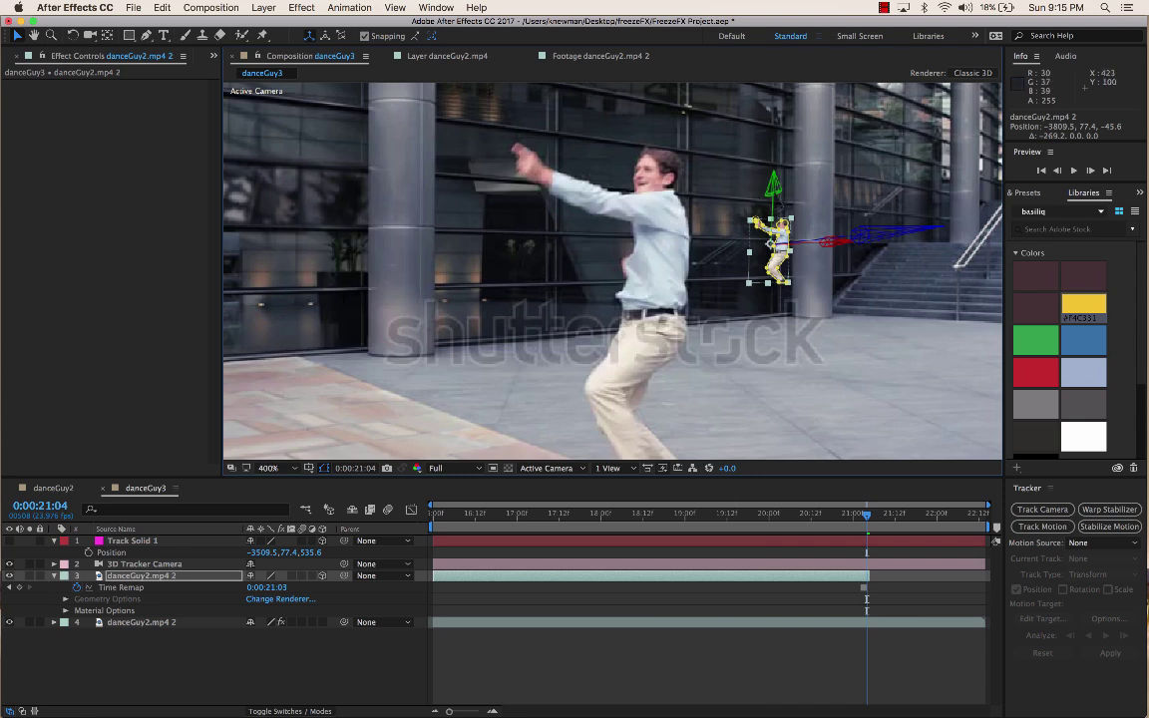
{"action": "left_click_drag", "start_coordinate": [775, 181], "coordinate": [775, 175]}
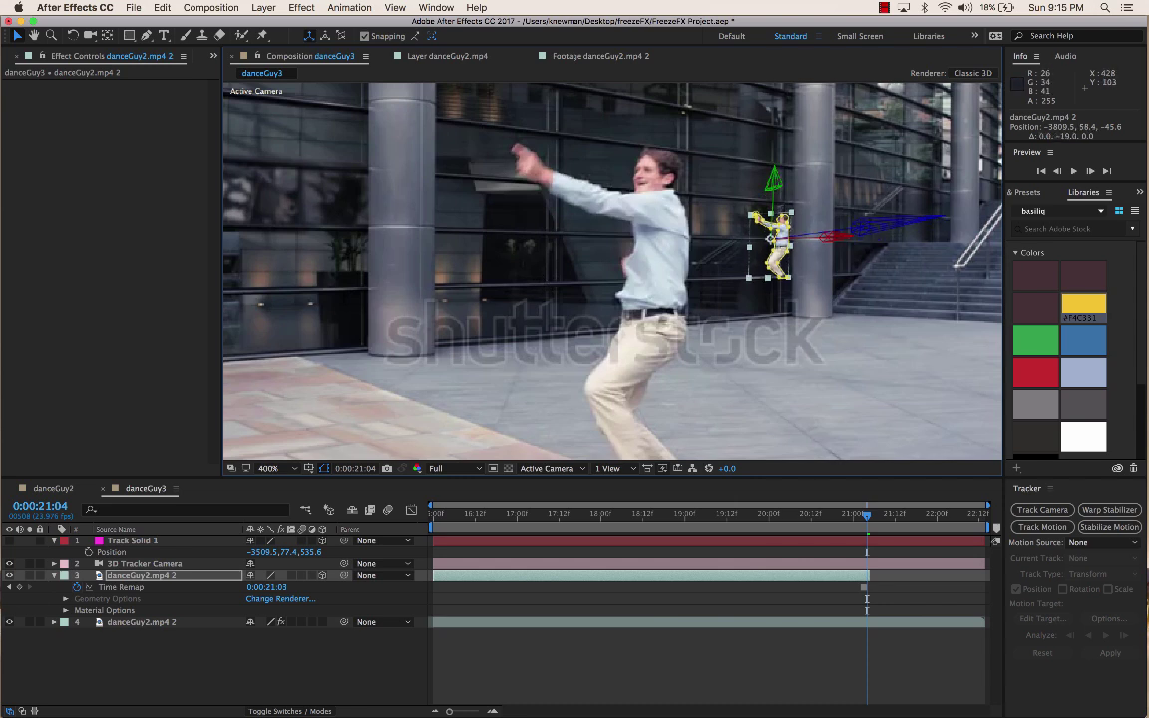
Step: Enlarge the cutout proportionally to nearly the dancer's size and move it over him at about -4508.9, 182.8, -115.0
{"action": "left_click_drag", "start_coordinate": [789, 214], "coordinate": [916, 88]}
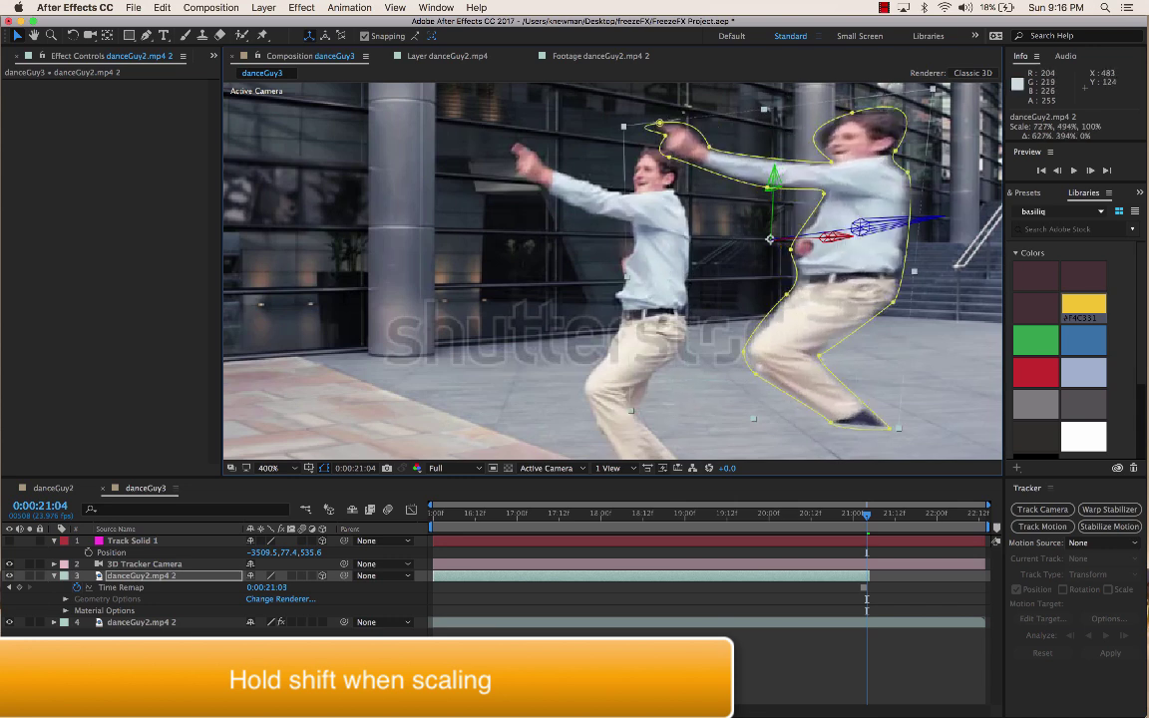
{"action": "key", "text": "super+z"}
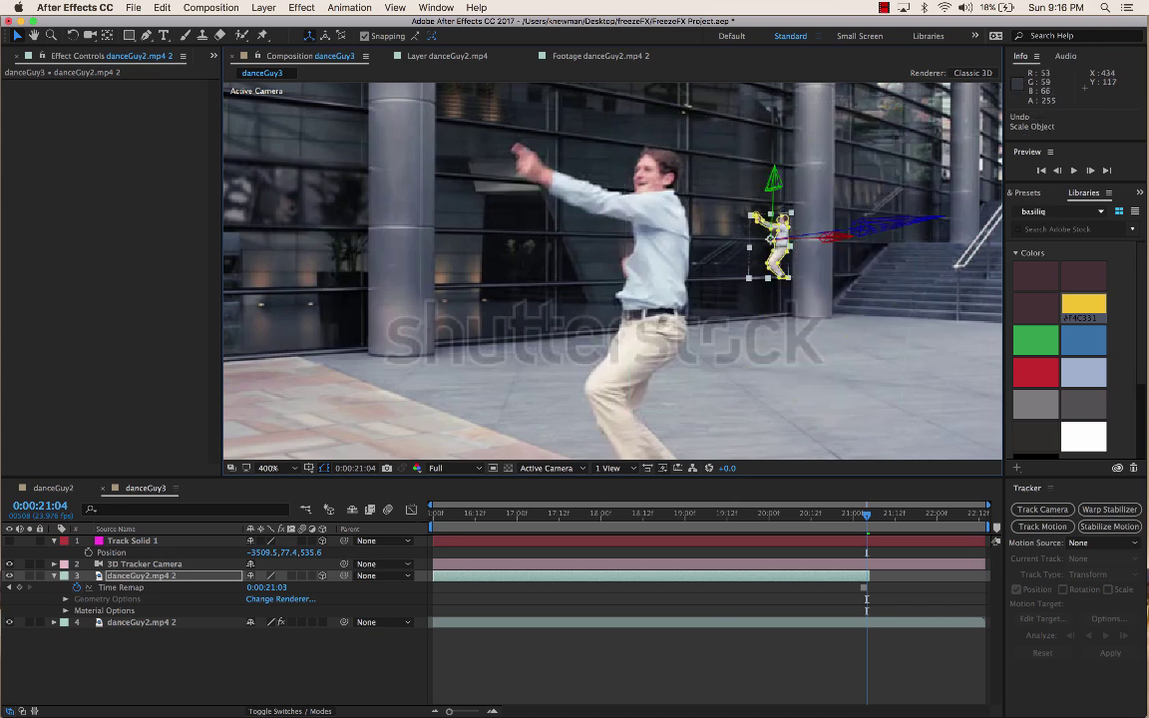
{"action": "left_click_drag", "start_coordinate": [789, 214], "coordinate": [870, 108]}
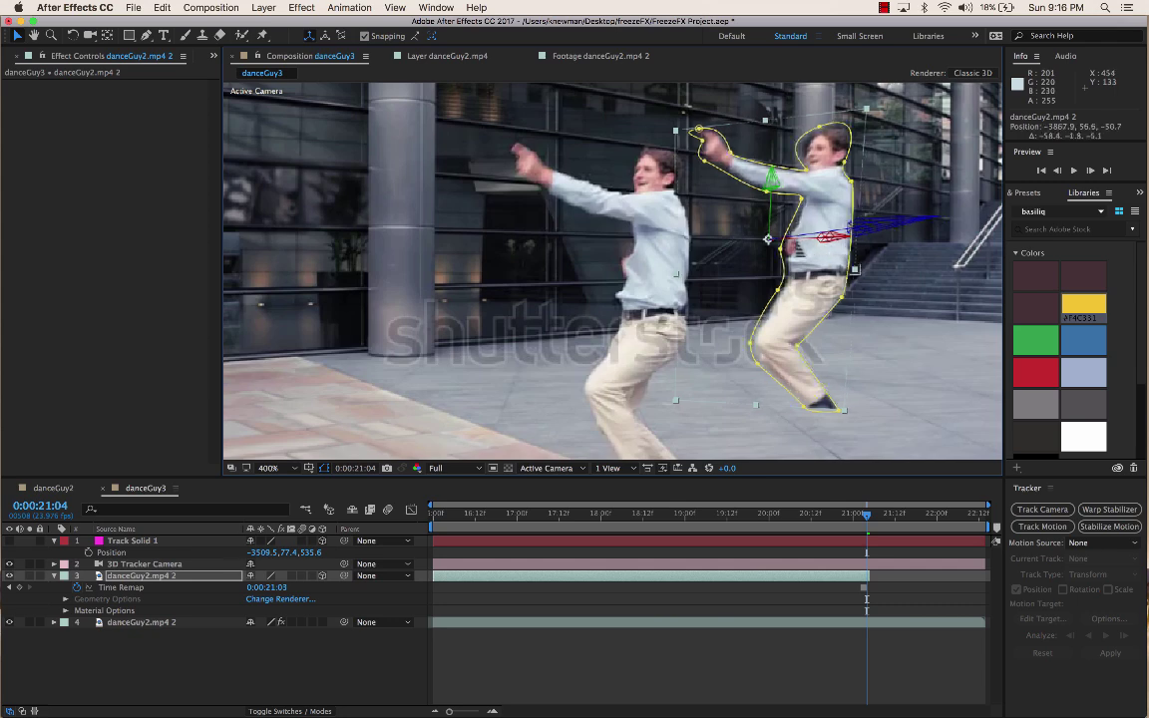
{"action": "left_click_drag", "start_coordinate": [753, 224], "coordinate": [556, 261]}
{"action": "left_click_drag", "start_coordinate": [657, 283], "coordinate": [657, 284]}
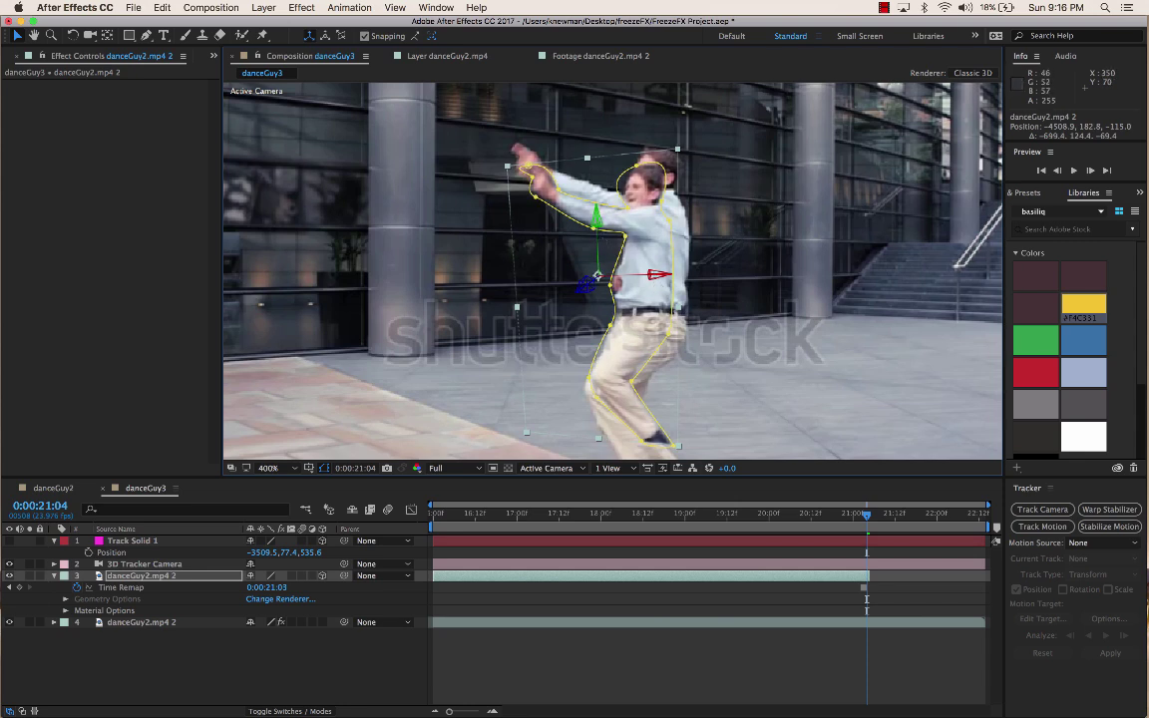
Step: Fine-tune the cutout's scale to match the dancing man in the footage, to about 563%, 519%, 453%
{"action": "left_click_drag", "start_coordinate": [526, 432], "coordinate": [520, 450]}
{"action": "left_click_drag", "start_coordinate": [687, 130], "coordinate": [717, 84]}
{"action": "left_click_drag", "start_coordinate": [464, 115], "coordinate": [495, 151]}
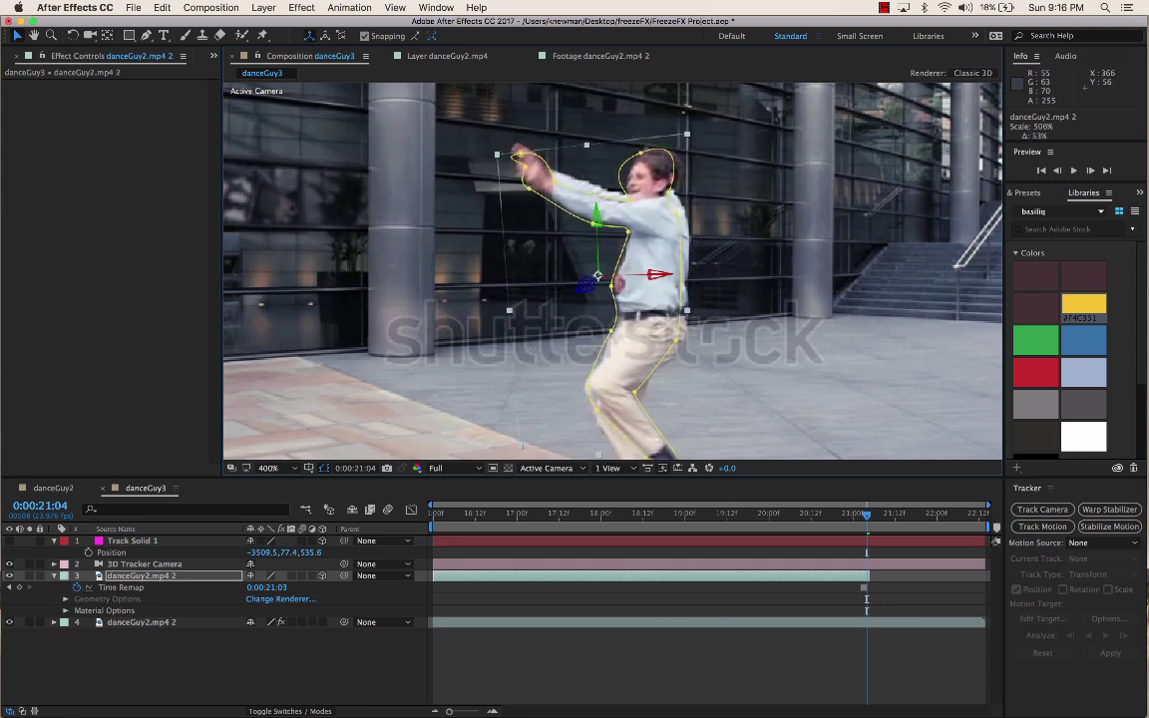
{"action": "left_click_drag", "start_coordinate": [493, 150], "coordinate": [487, 153]}
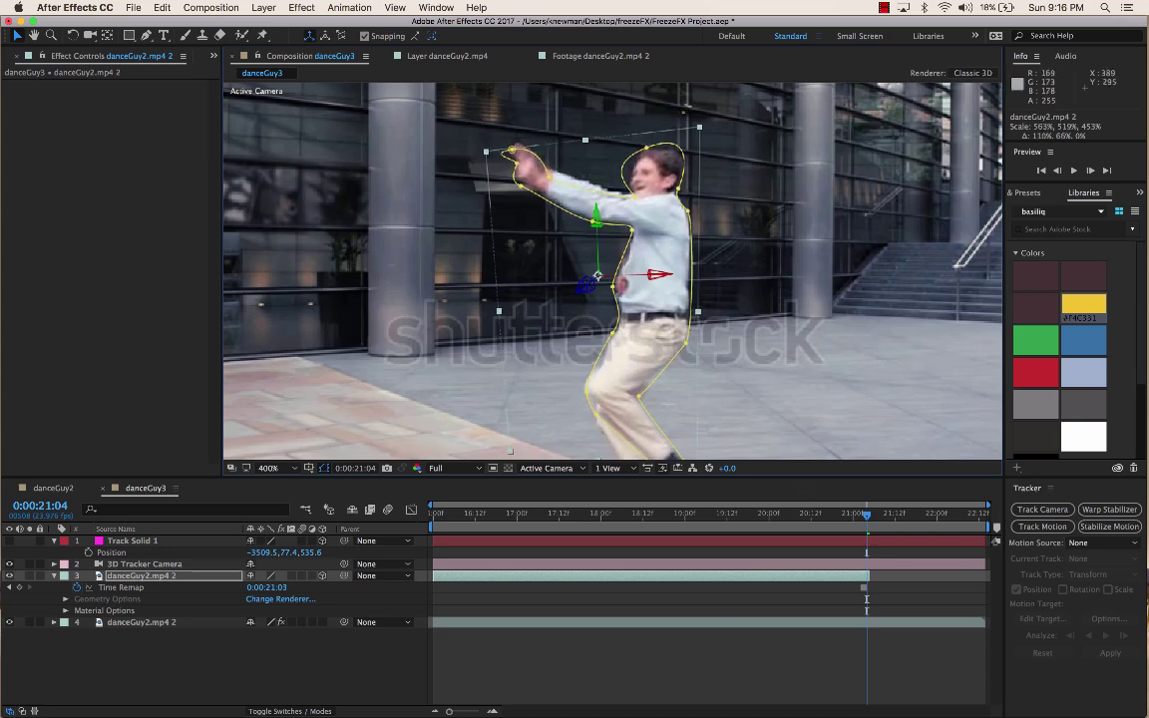
Step: Scrub back through the timeline, deselect all layers and play the composition to check how the frozen cutout holds its place in the shot
{"action": "left_click_drag", "start_coordinate": [867, 514], "coordinate": [754, 515]}
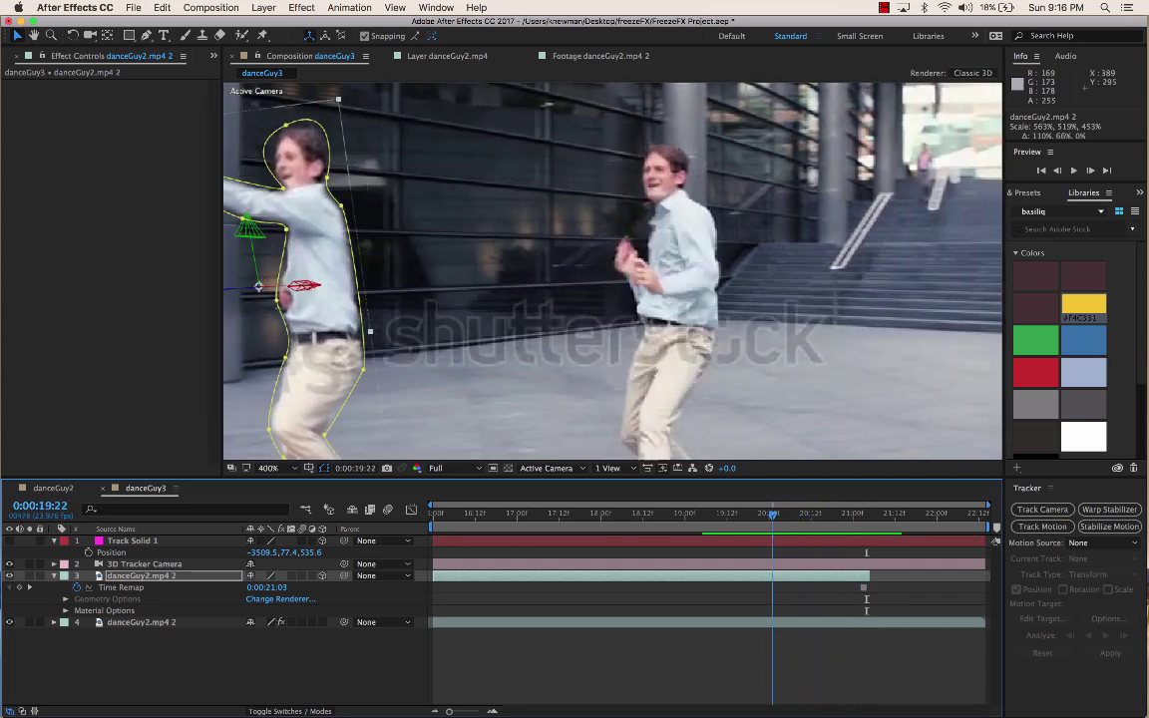
{"action": "key", "text": "space"}
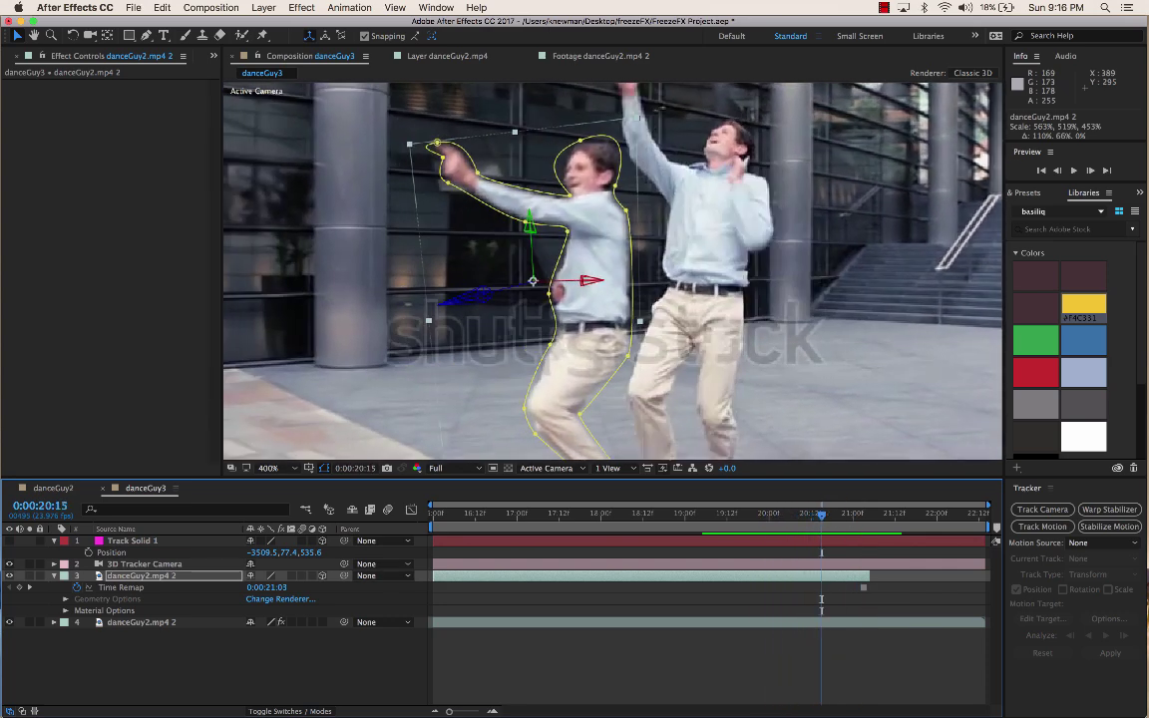
{"action": "key", "text": "Return"}
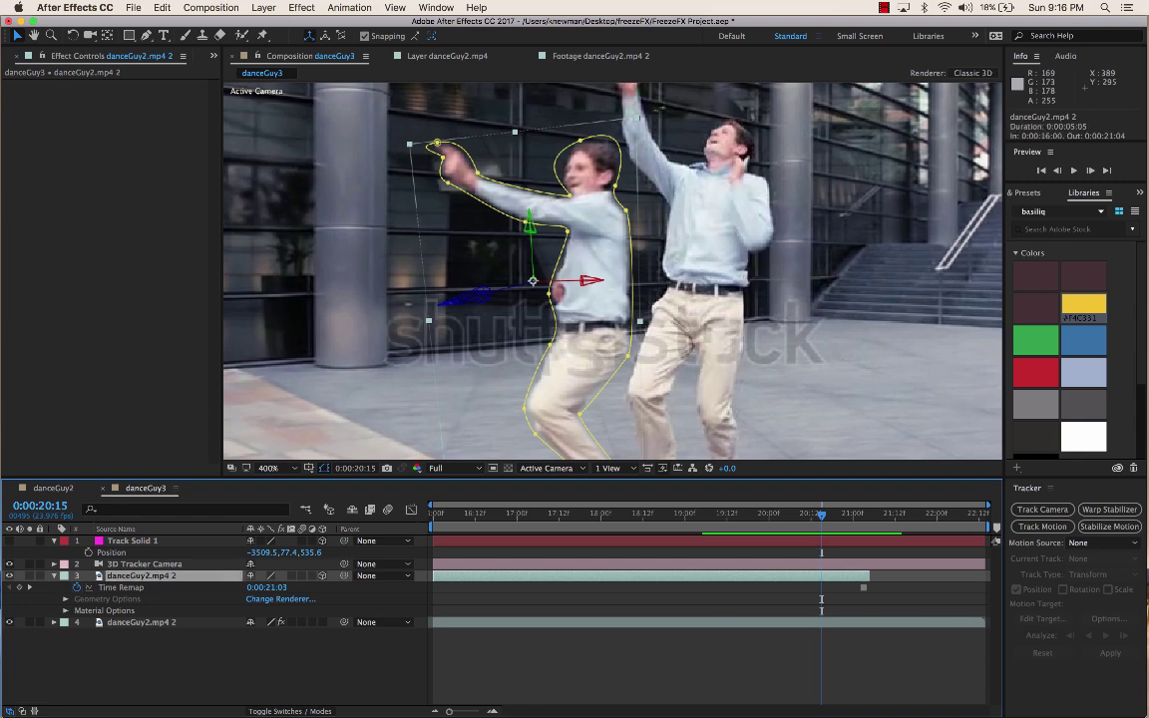
{"action": "key", "text": "super+shift+a"}
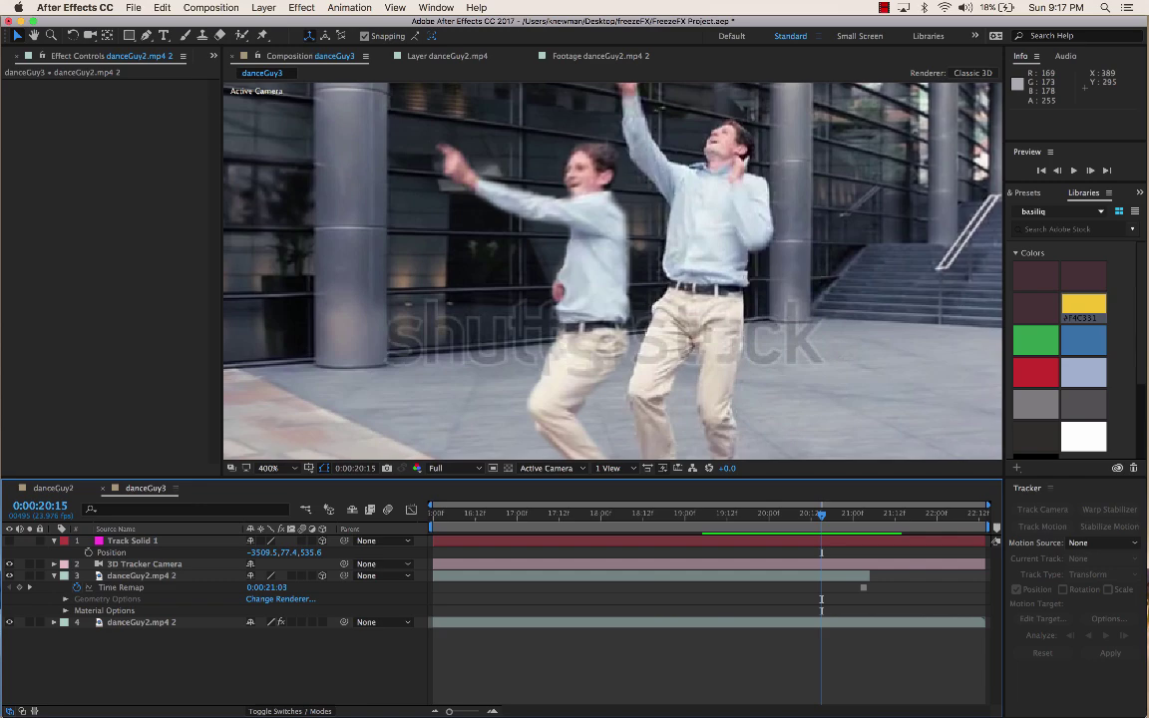
{"action": "key", "text": "space"}
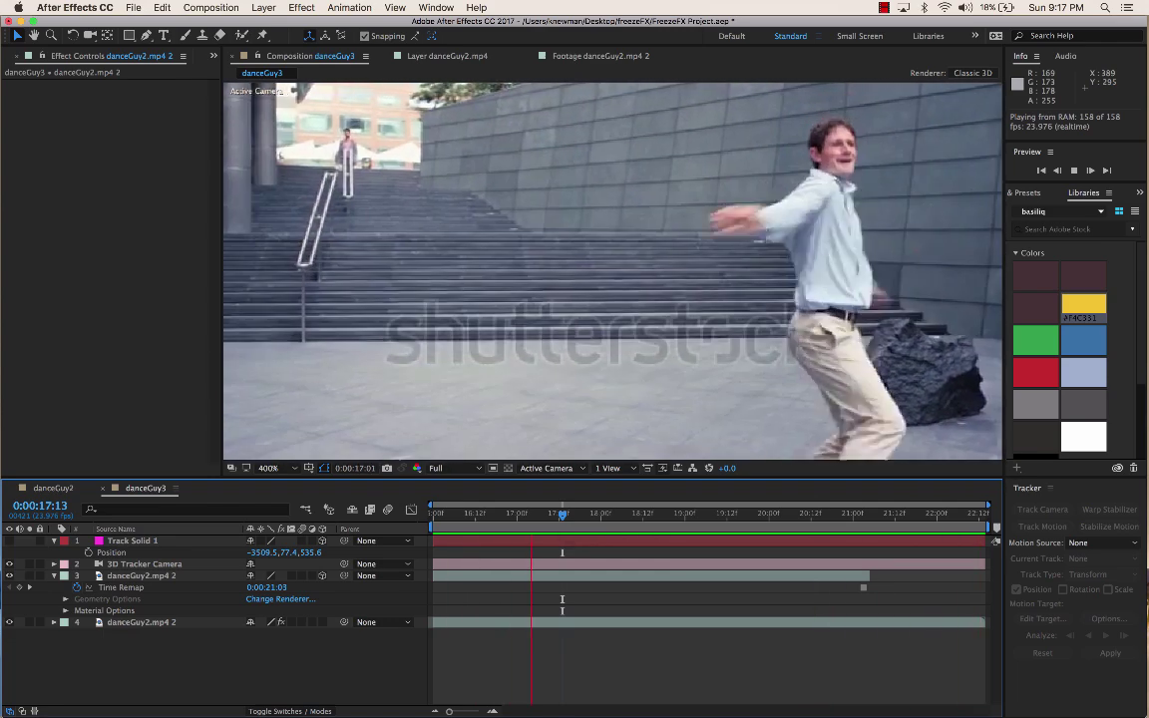
{"action": "key", "text": "space"}
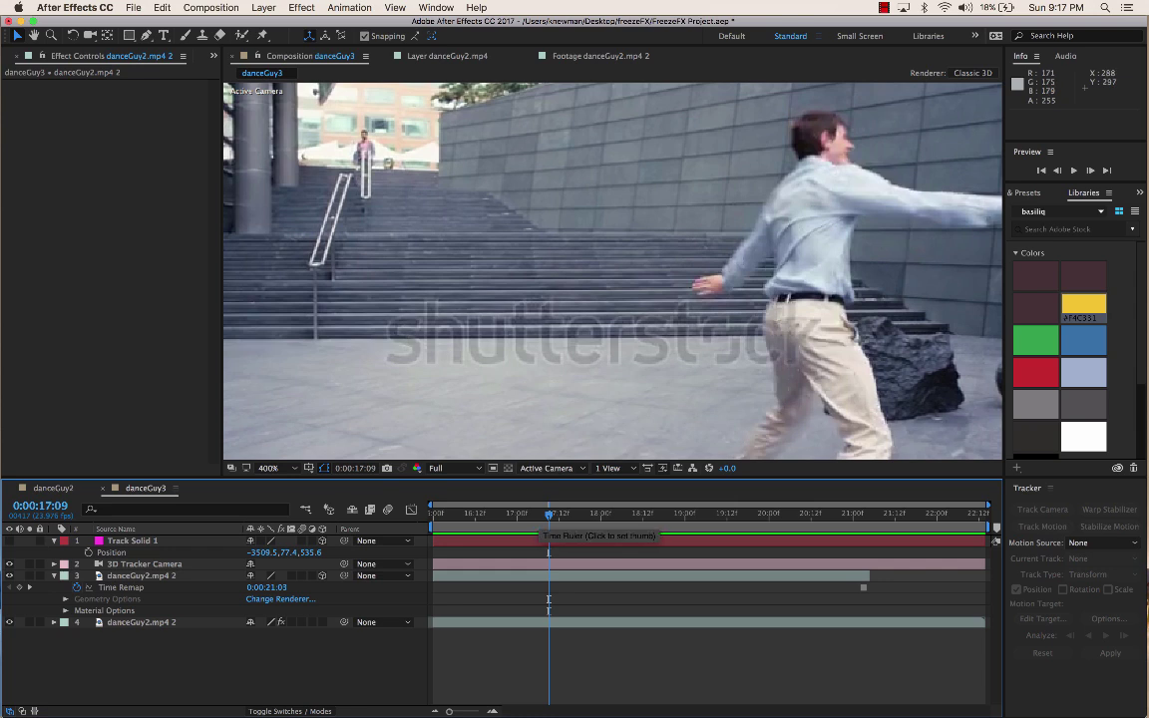
Step: Collapse the expanded properties of Track Solid 1 and the masked danceGuy2.mp4 2 layer
{"action": "left_click", "coordinate": [54, 541]}
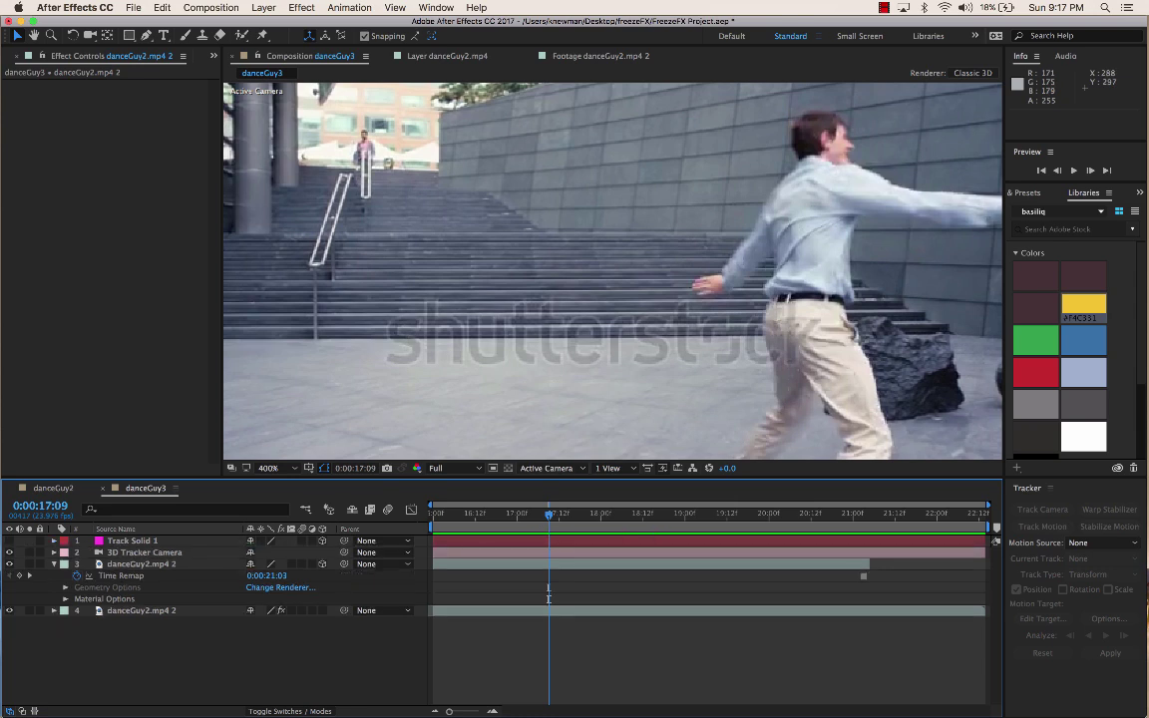
{"action": "key", "text": "u"}
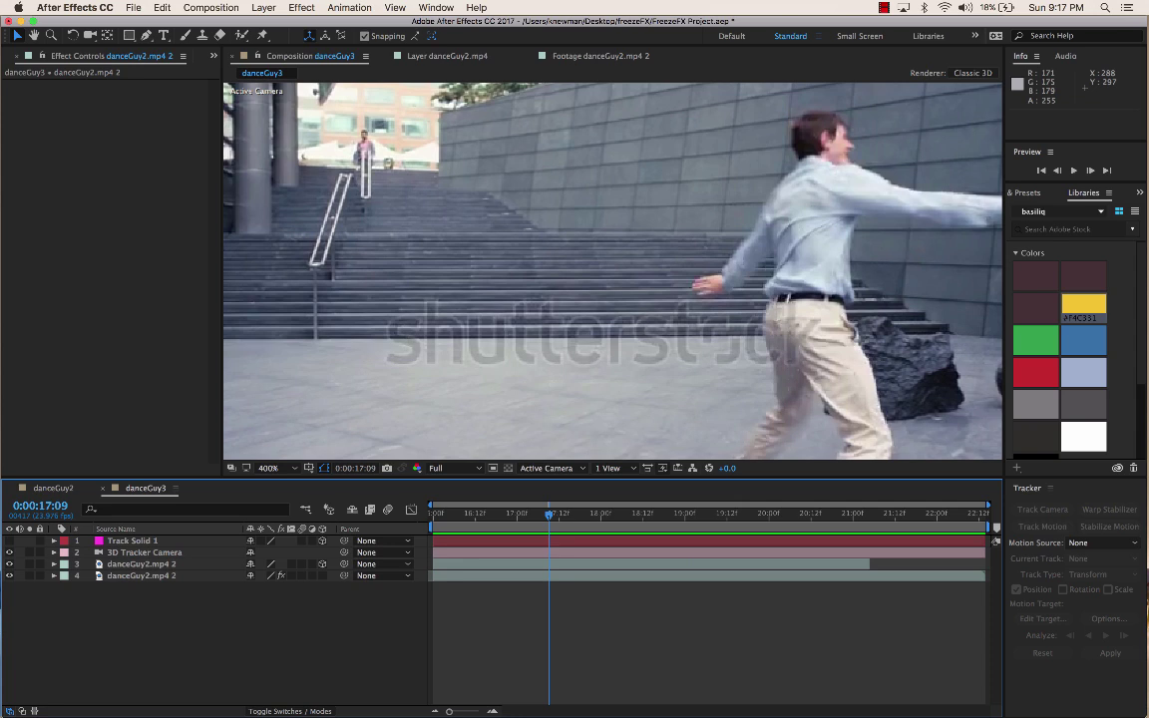